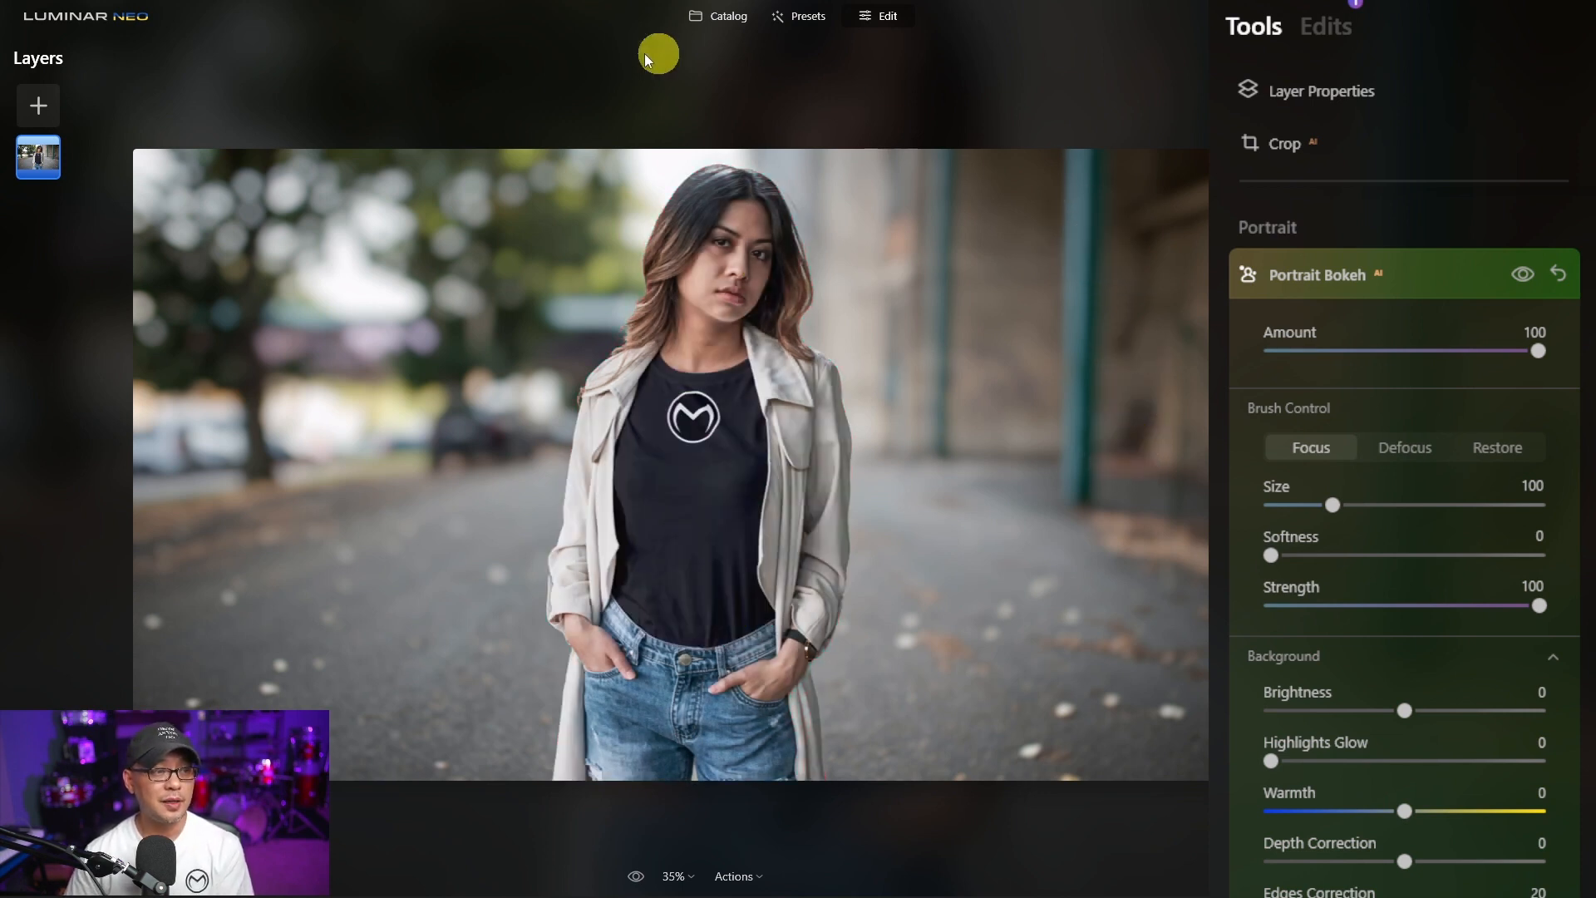
Step: Set the Portrait Bokeh amount to 30
left_click(1405, 351)
mouse_move(1403, 360)
left_mouse_down()
mouse_move(1388, 360)
mouse_move(1407, 361)
left_mouse_up()
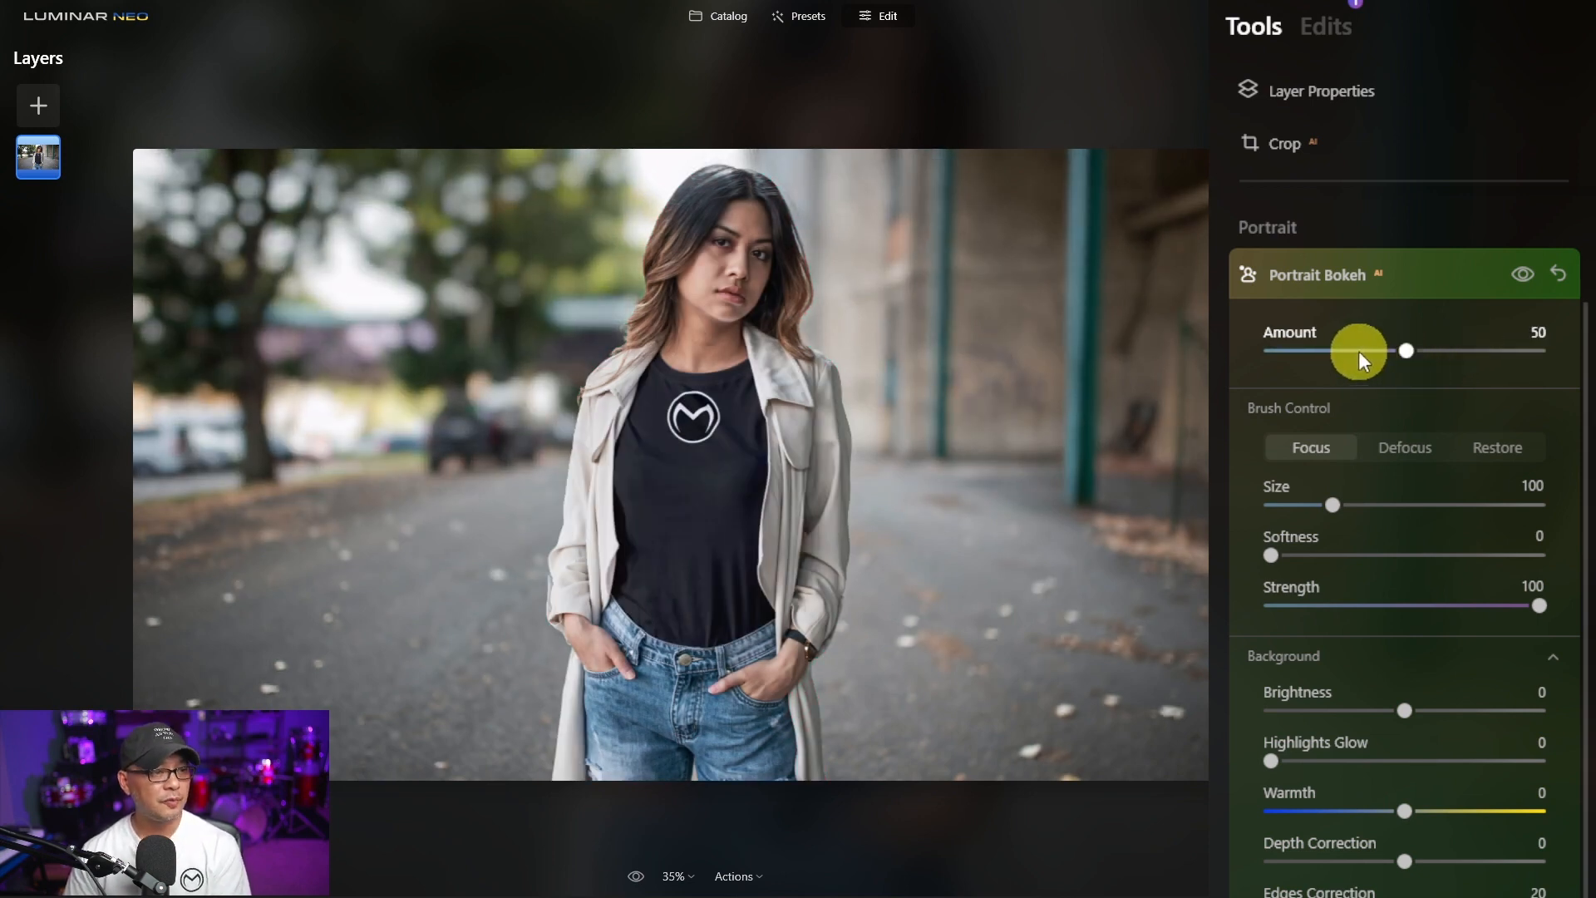
left_click_drag(1359, 353, 1352, 354)
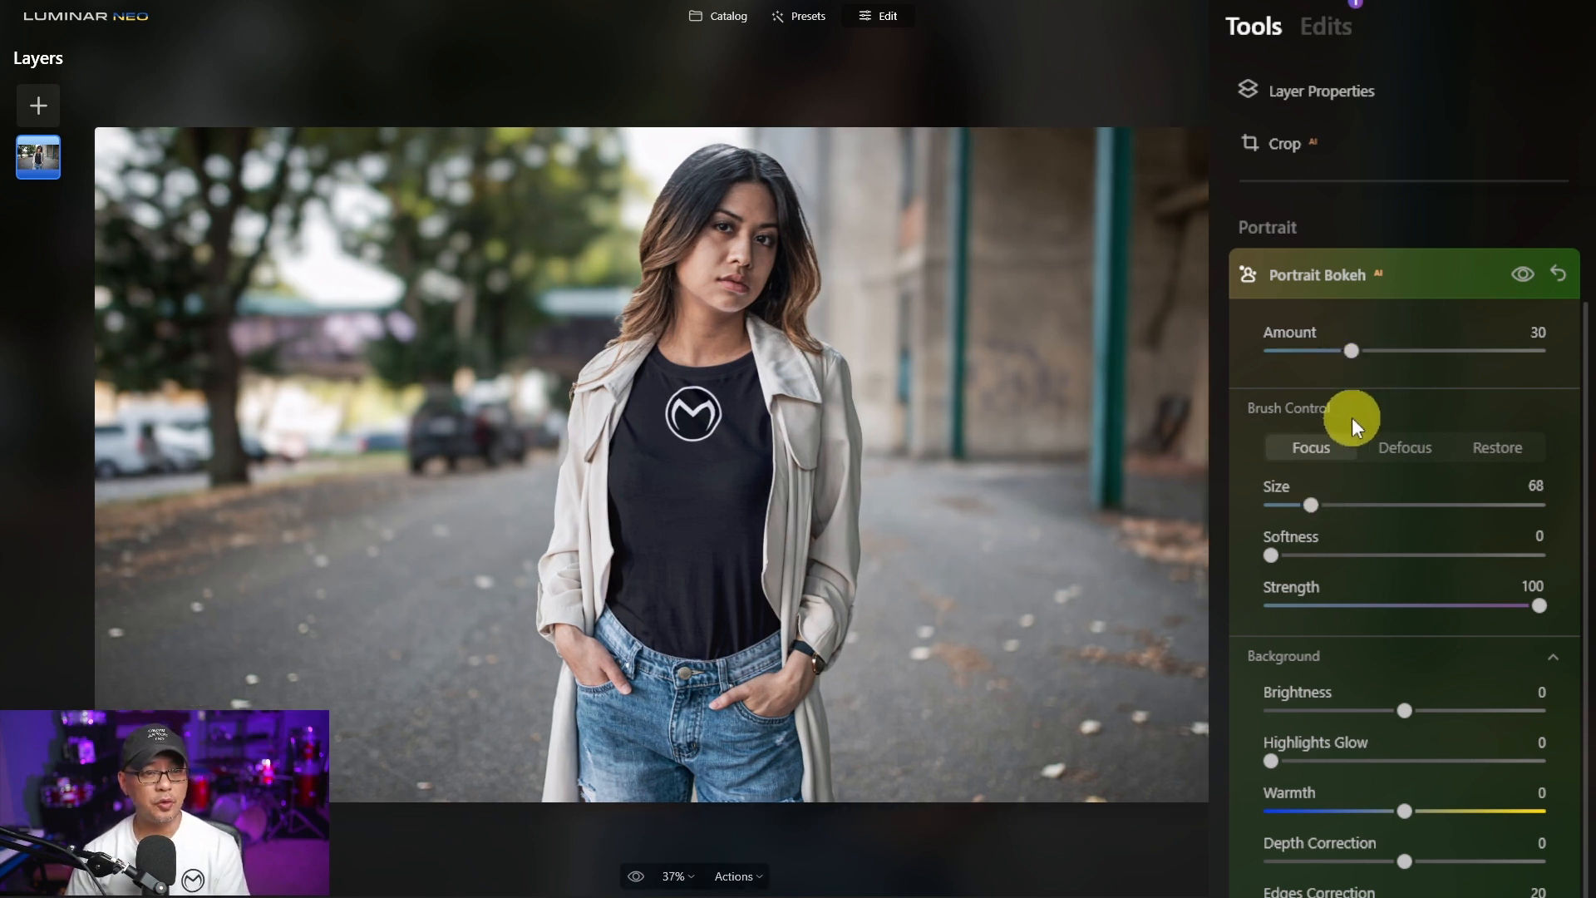
Step: Paint the tree in the upper-left background into focus with the Focus brush at size 68
left_click(1315, 449)
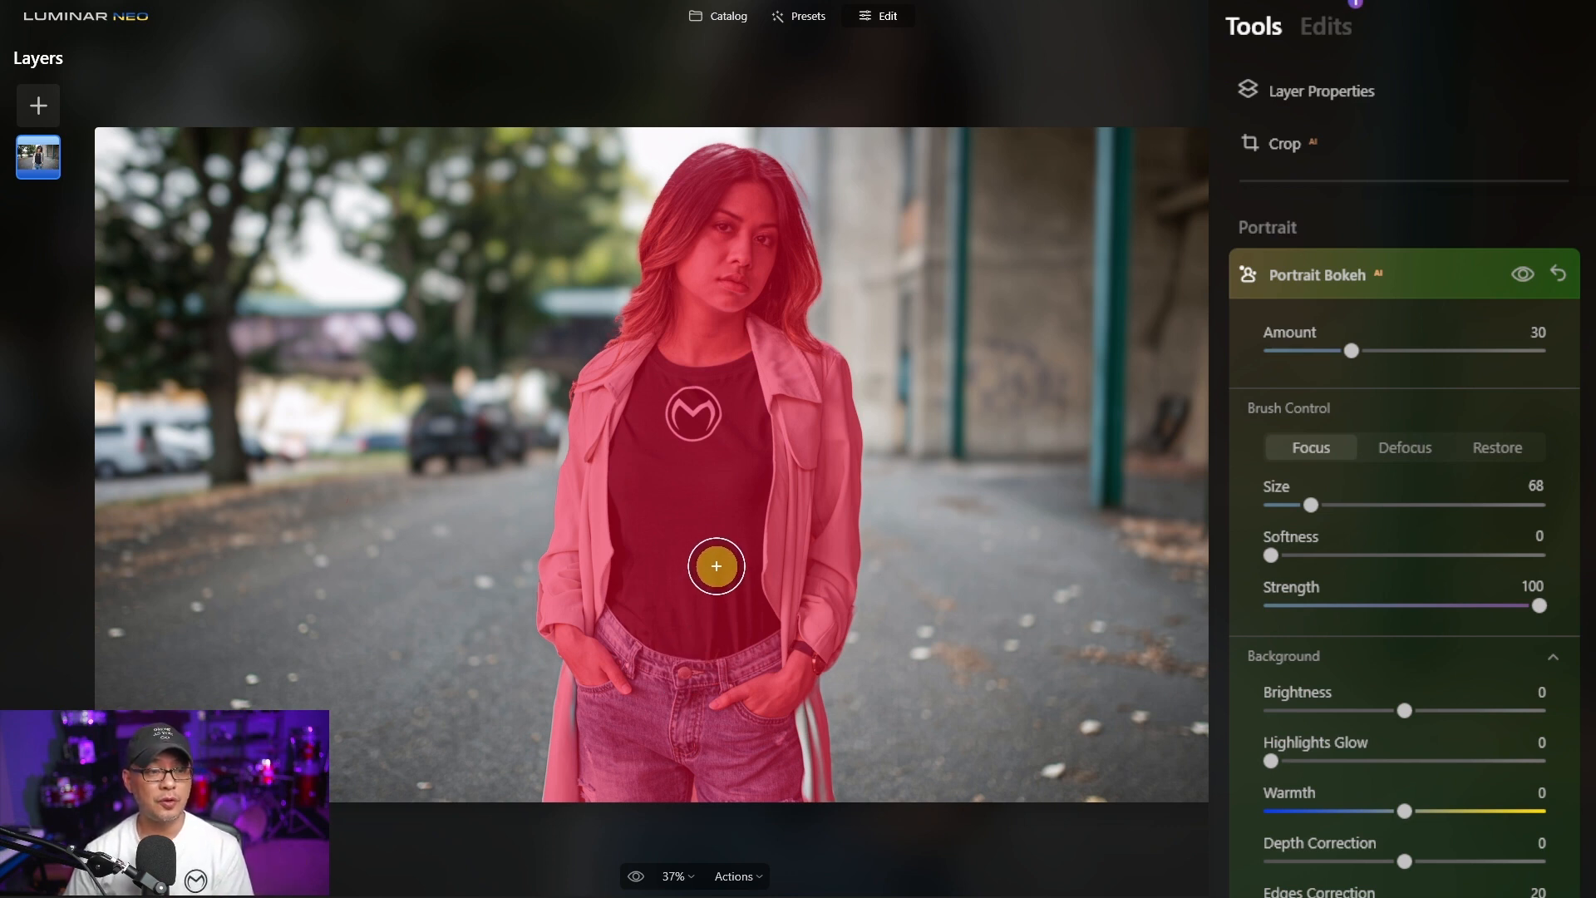
mouse_move(250, 149)
left_mouse_down()
mouse_move(157, 367)
mouse_move(133, 176)
mouse_move(207, 335)
mouse_move(118, 213)
left_mouse_up()
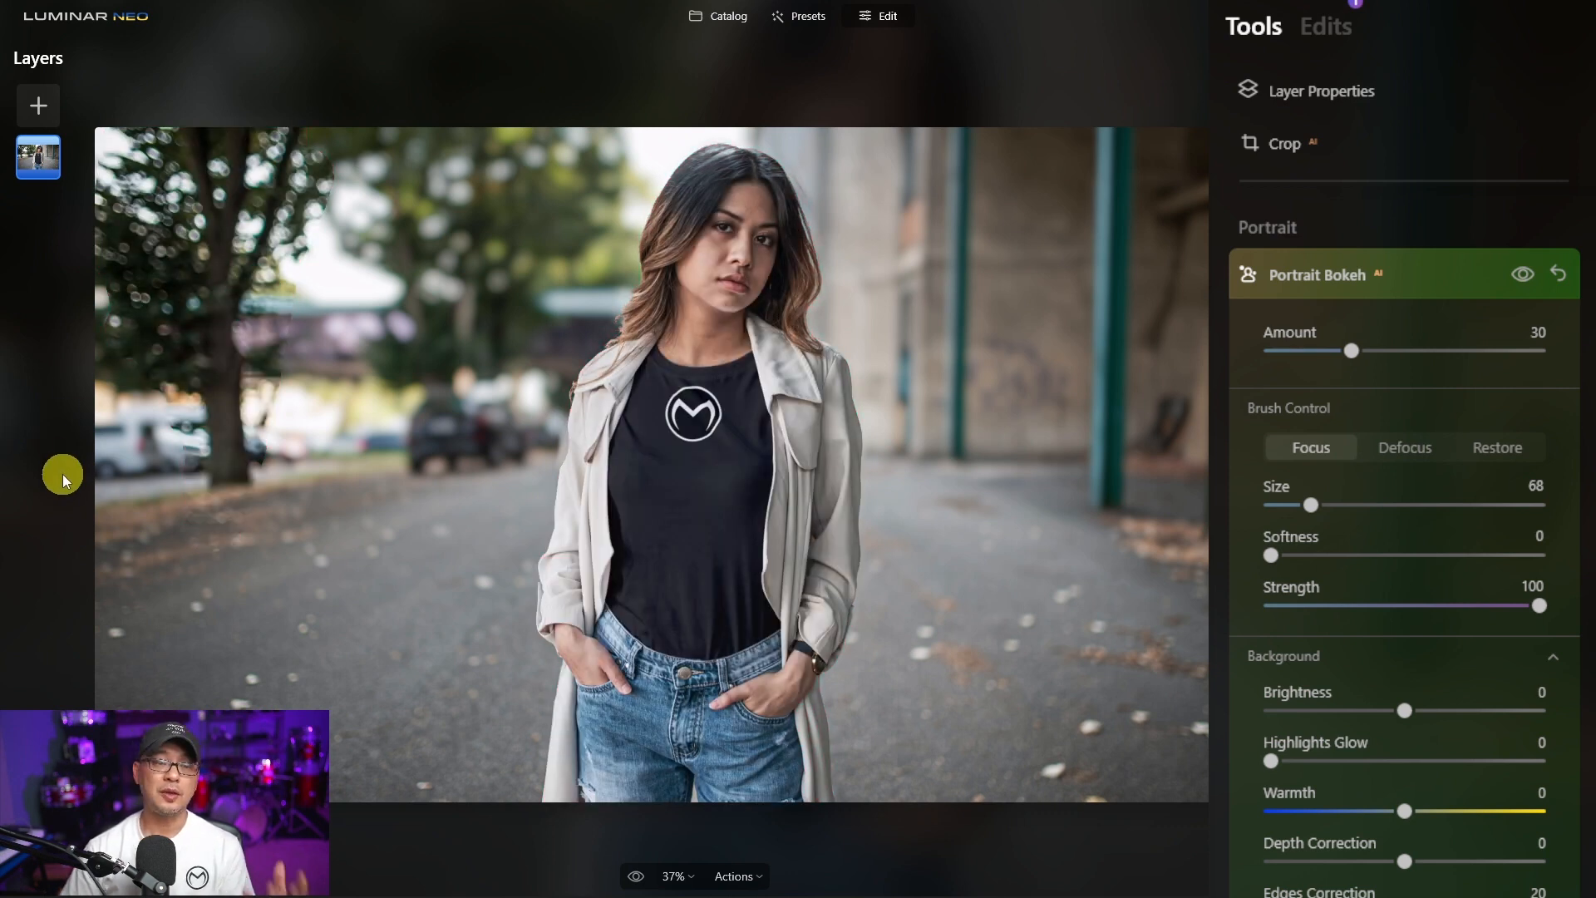
Step: Paint over the woman's head and shoulders and the focused tree with the Defocus brush to blur them
left_click(1405, 447)
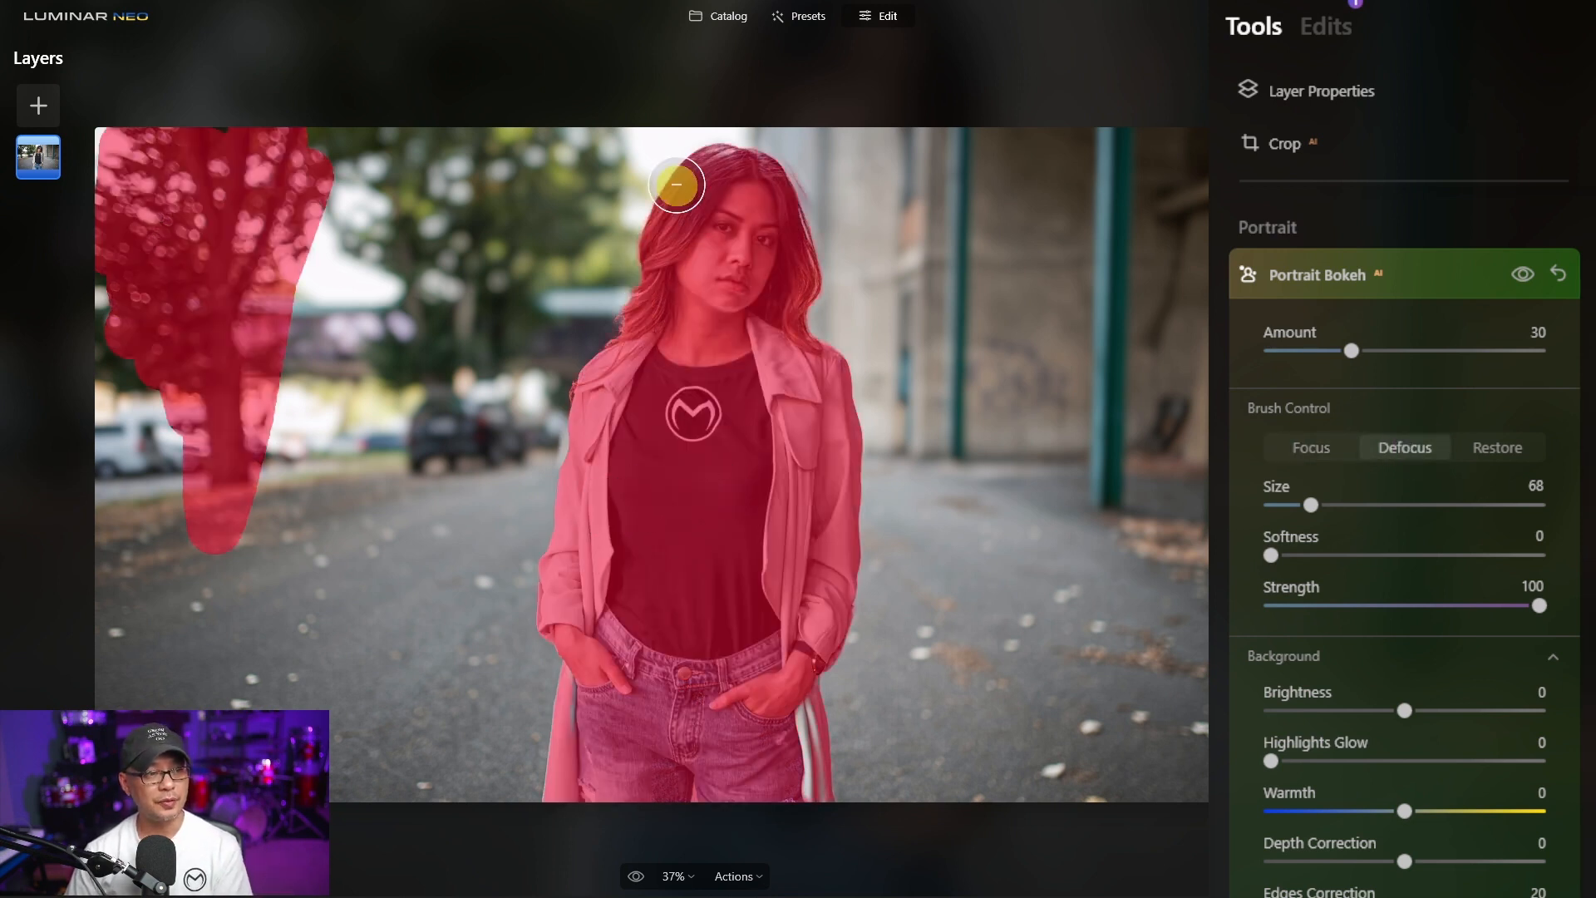
mouse_move(673, 178)
left_mouse_down()
mouse_move(610, 355)
mouse_move(706, 145)
mouse_move(795, 316)
mouse_move(748, 138)
mouse_move(748, 351)
mouse_move(763, 345)
mouse_move(647, 328)
mouse_move(823, 342)
mouse_move(741, 328)
left_mouse_up()
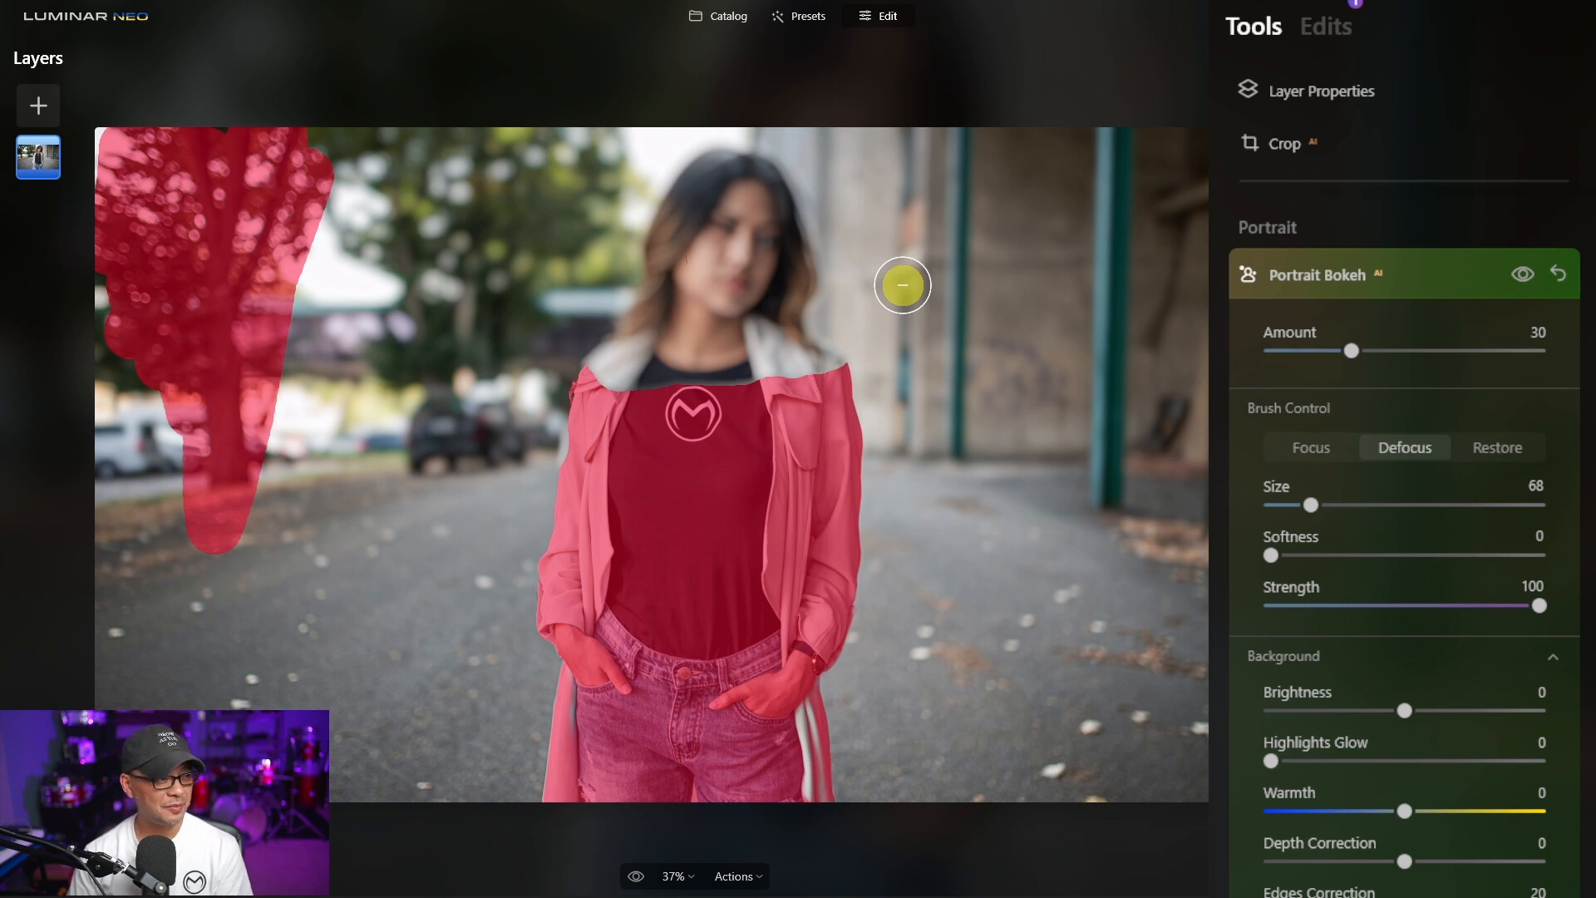
mouse_move(338, 178)
left_mouse_down()
mouse_move(286, 246)
mouse_move(283, 193)
mouse_move(85, 236)
mouse_move(76, 187)
mouse_move(128, 227)
mouse_move(154, 183)
mouse_move(125, 60)
mouse_move(144, 261)
mouse_move(129, 296)
mouse_move(200, 328)
mouse_move(234, 373)
mouse_move(298, 204)
mouse_move(268, 486)
mouse_move(237, 479)
mouse_move(161, 307)
mouse_move(119, 318)
mouse_move(145, 324)
mouse_move(218, 628)
mouse_move(169, 394)
mouse_move(207, 474)
left_mouse_up()
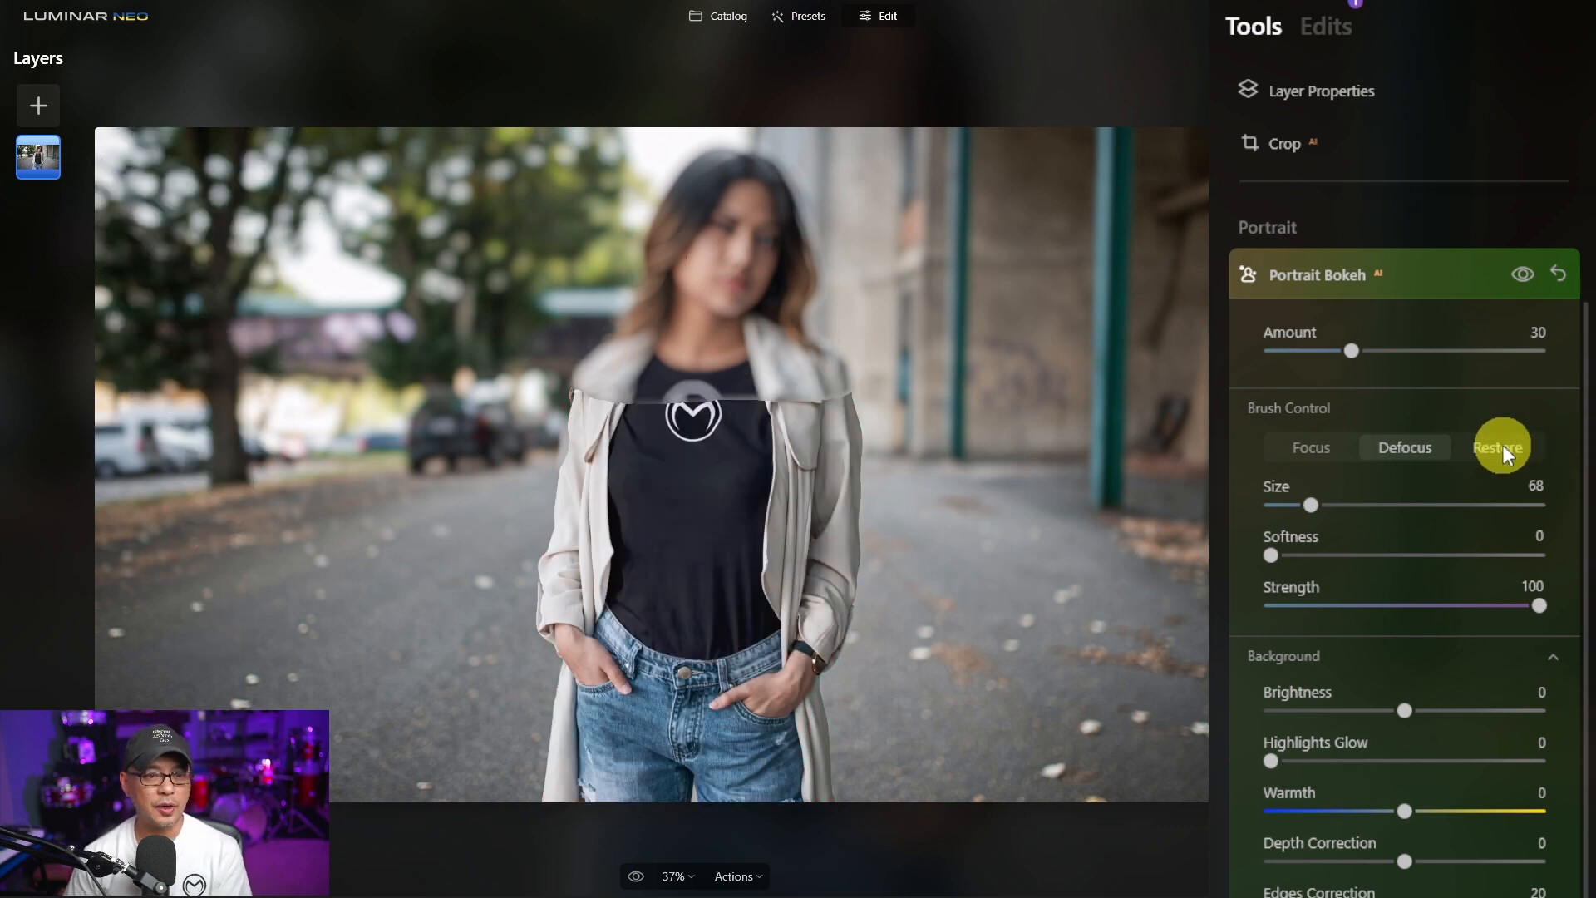
left_click(1393, 452)
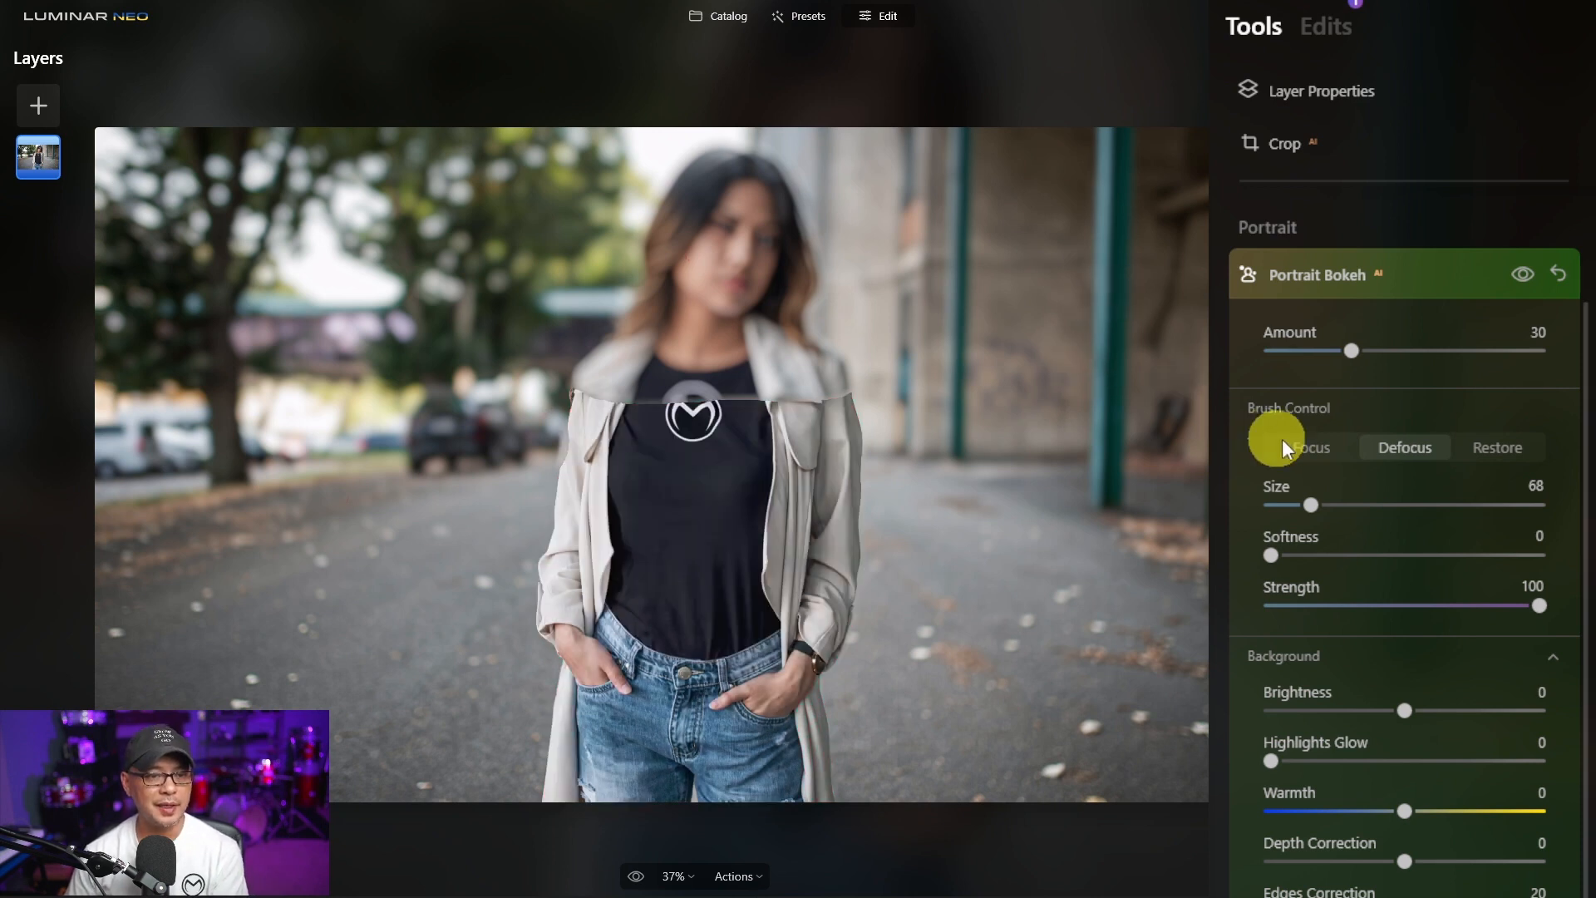
Step: Refocus part of the woman's upper chest with the Focus brush and bring back her head and shoulders with the Restore brush
left_click(1311, 448)
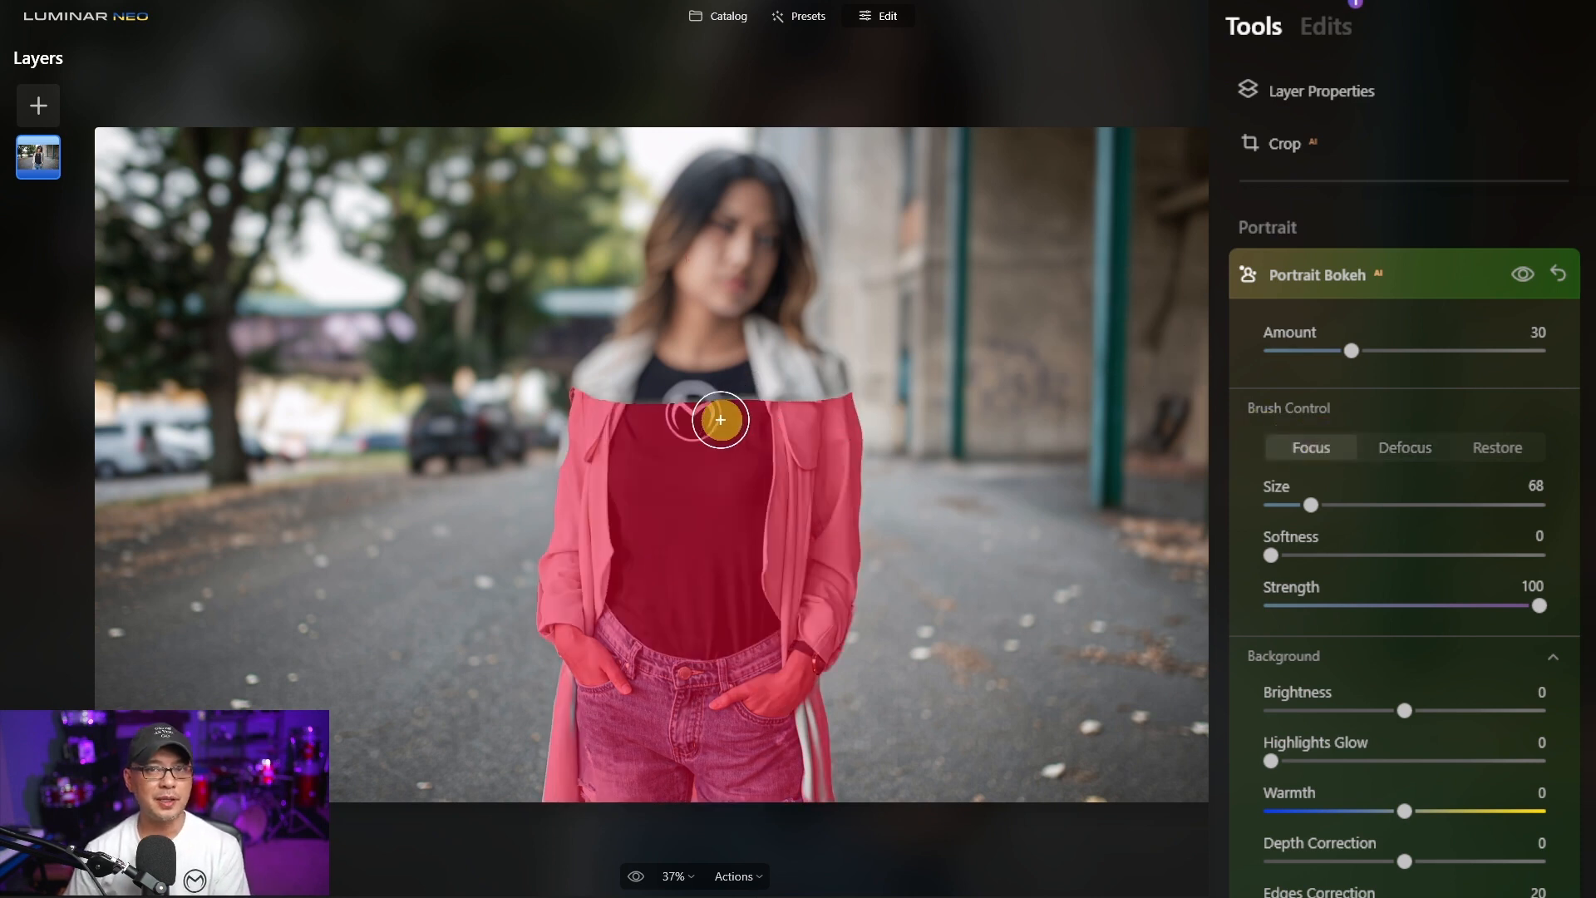
mouse_move(818, 396)
left_mouse_down()
mouse_move(610, 398)
mouse_move(665, 364)
mouse_move(580, 402)
mouse_move(659, 361)
mouse_move(628, 399)
mouse_move(756, 370)
mouse_move(722, 406)
left_mouse_up()
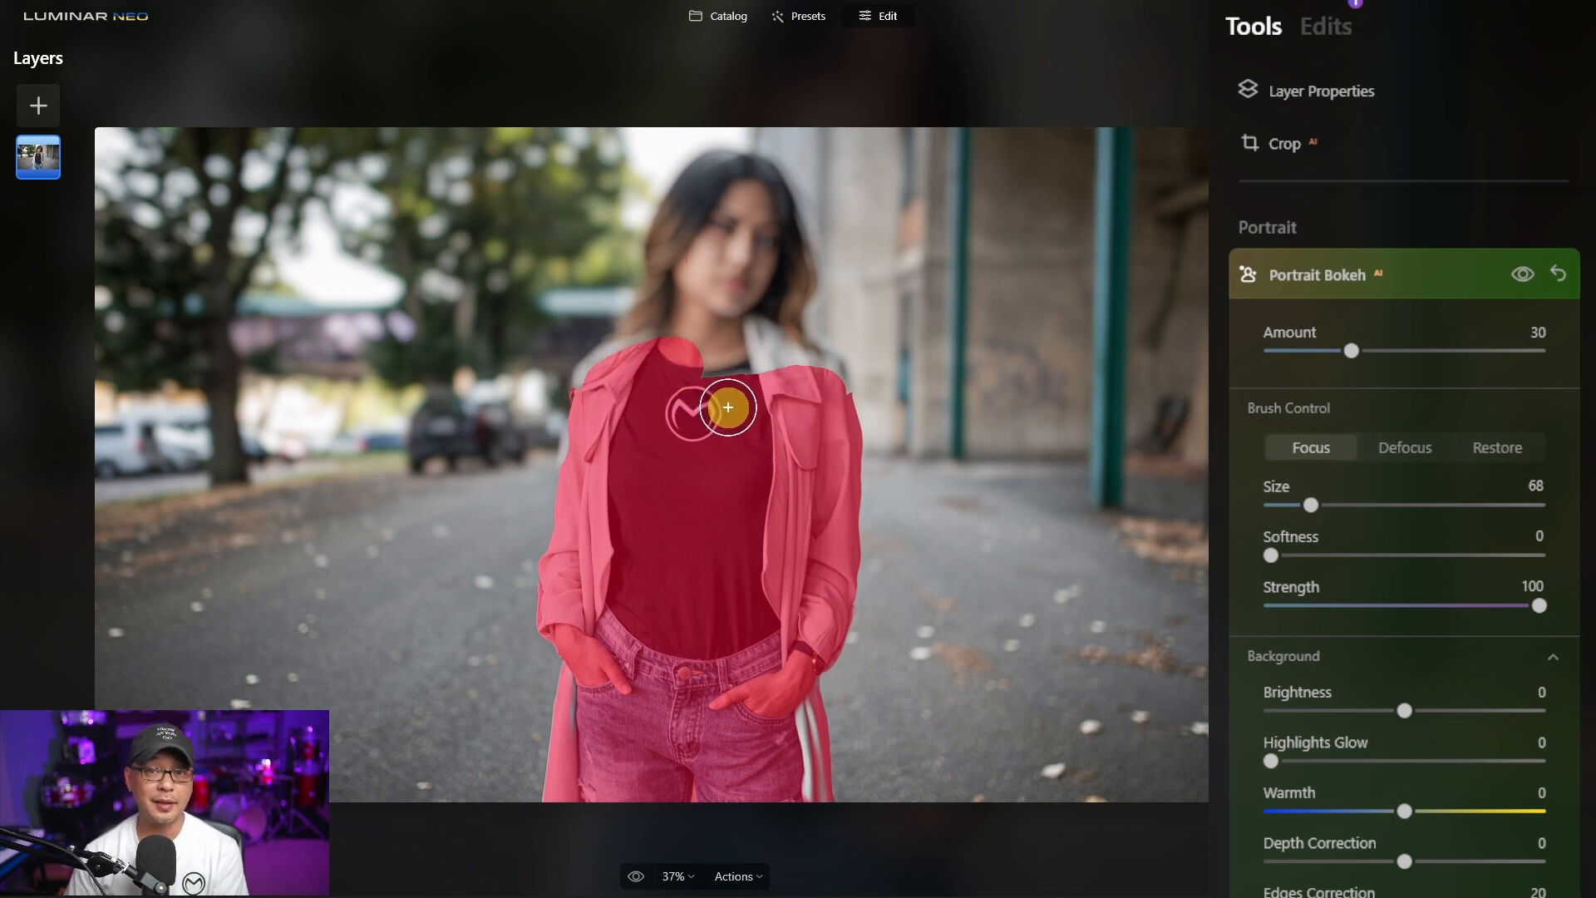
left_click(1502, 446)
mouse_move(641, 346)
left_mouse_down()
mouse_move(733, 203)
mouse_move(805, 319)
mouse_move(798, 290)
mouse_move(782, 258)
mouse_move(816, 369)
mouse_move(649, 340)
mouse_move(665, 179)
left_mouse_up()
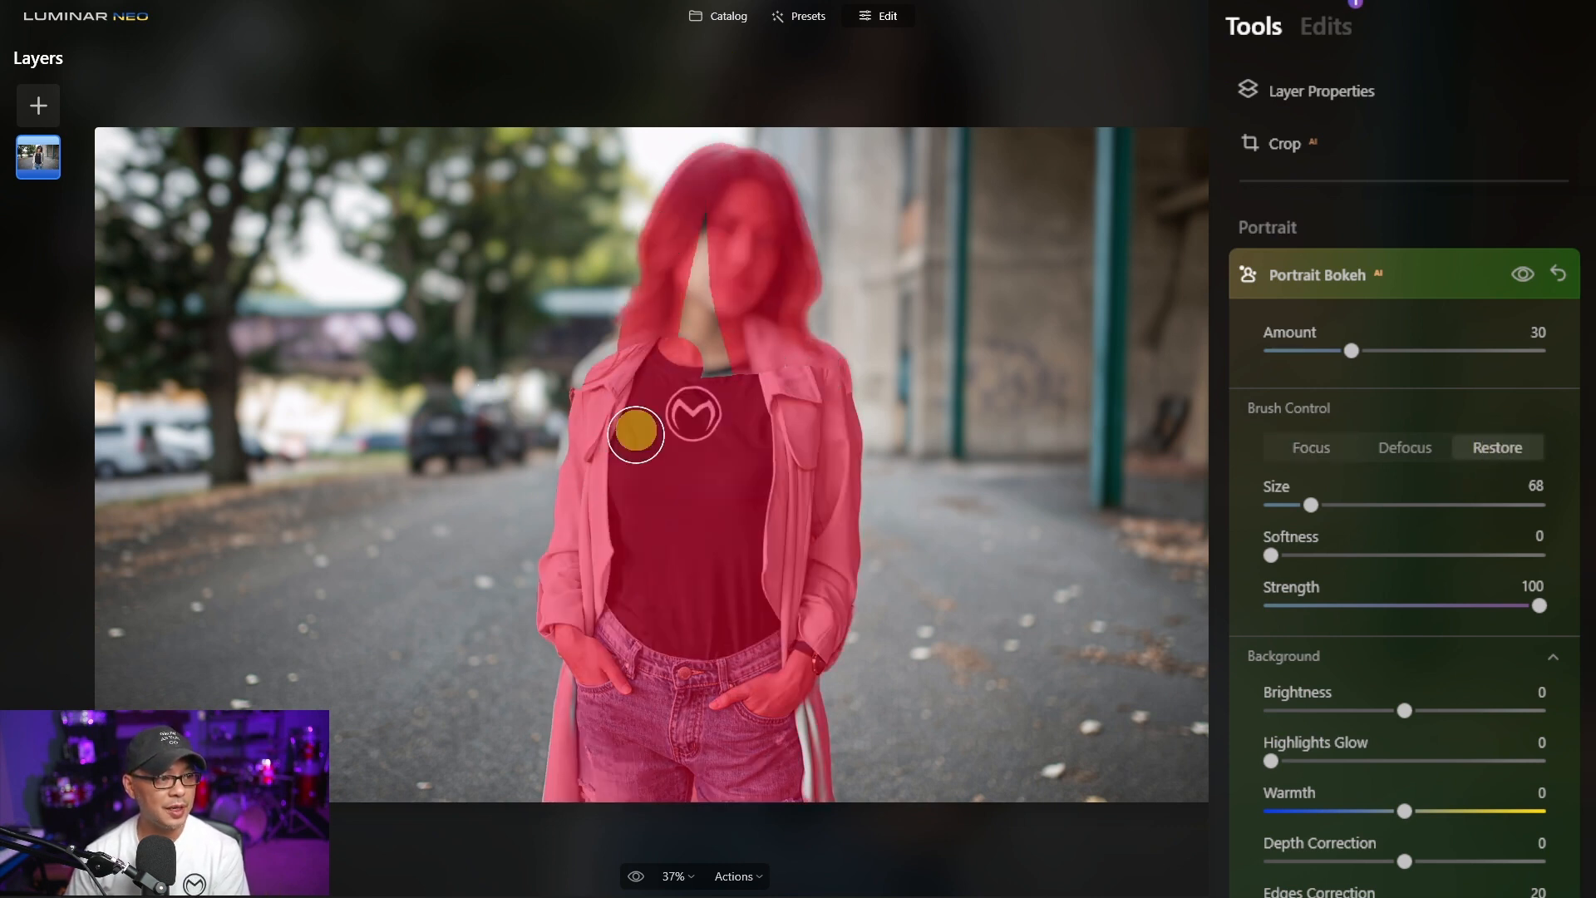
left_click_drag(745, 107, 691, 406)
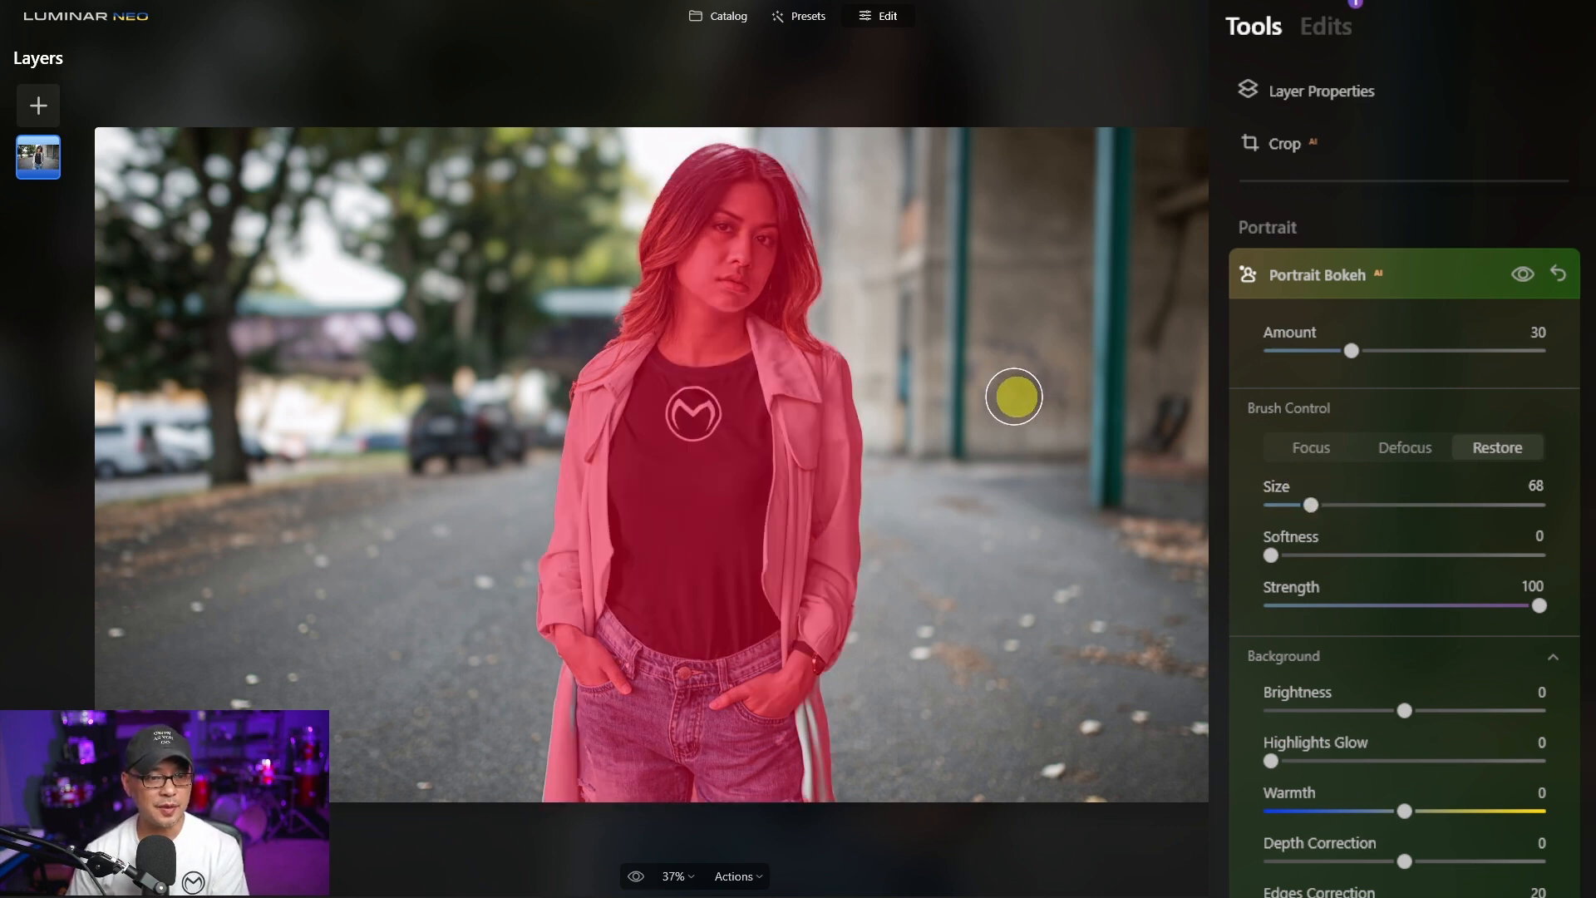
Step: Enlarge the Restore brush to size 316
left_click(1398, 504)
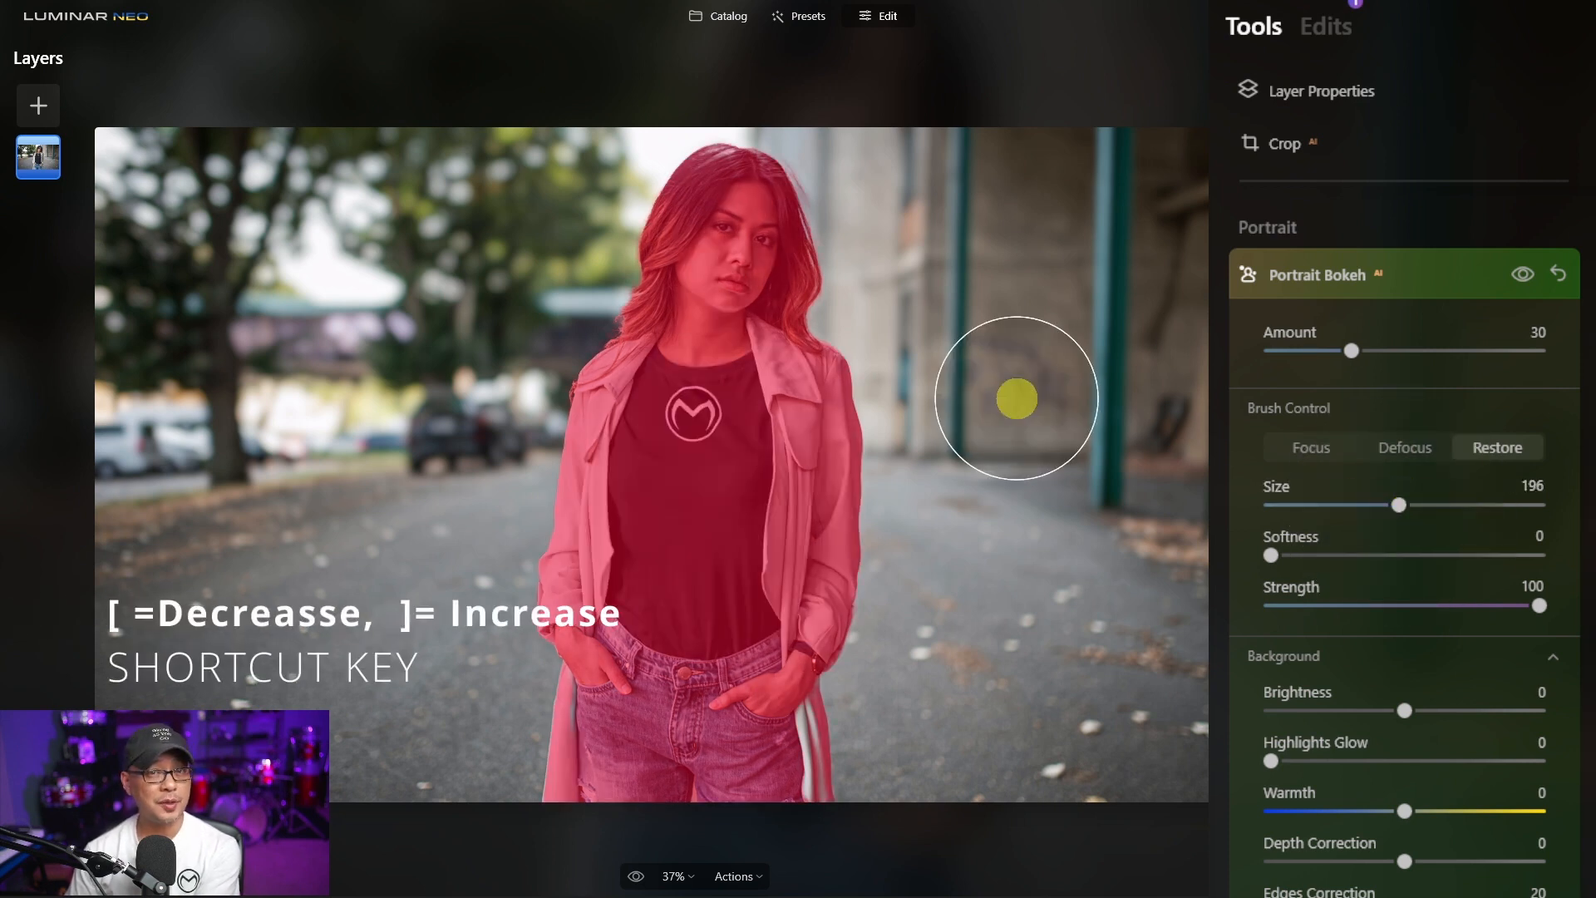
key("bracketright")
key("bracketright")
key("bracketright")
key("bracketright")
key("bracketright")
key("bracketright")
key("bracketright")
key("bracketright")
key("bracketright")
key("bracketright")
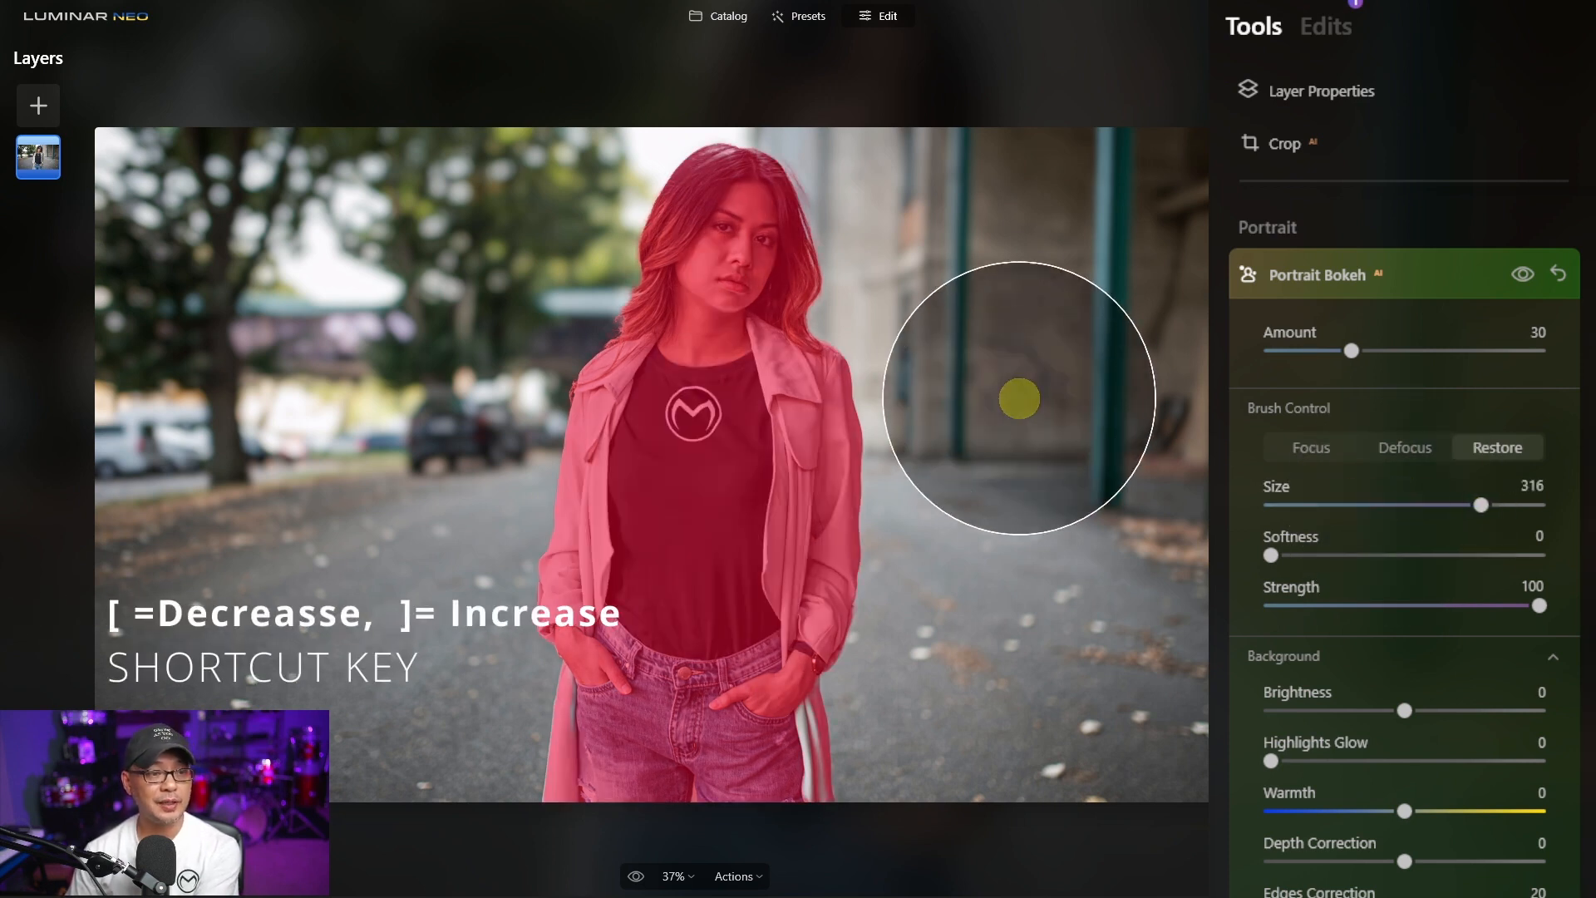
Step: Reduce the brush size to 100
key("bracketleft")
key("bracketleft")
key("bracketleft")
key("bracketleft")
key("bracketleft")
key("bracketleft")
key("bracketleft")
key("bracketleft")
key("bracketleft")
key("bracketleft")
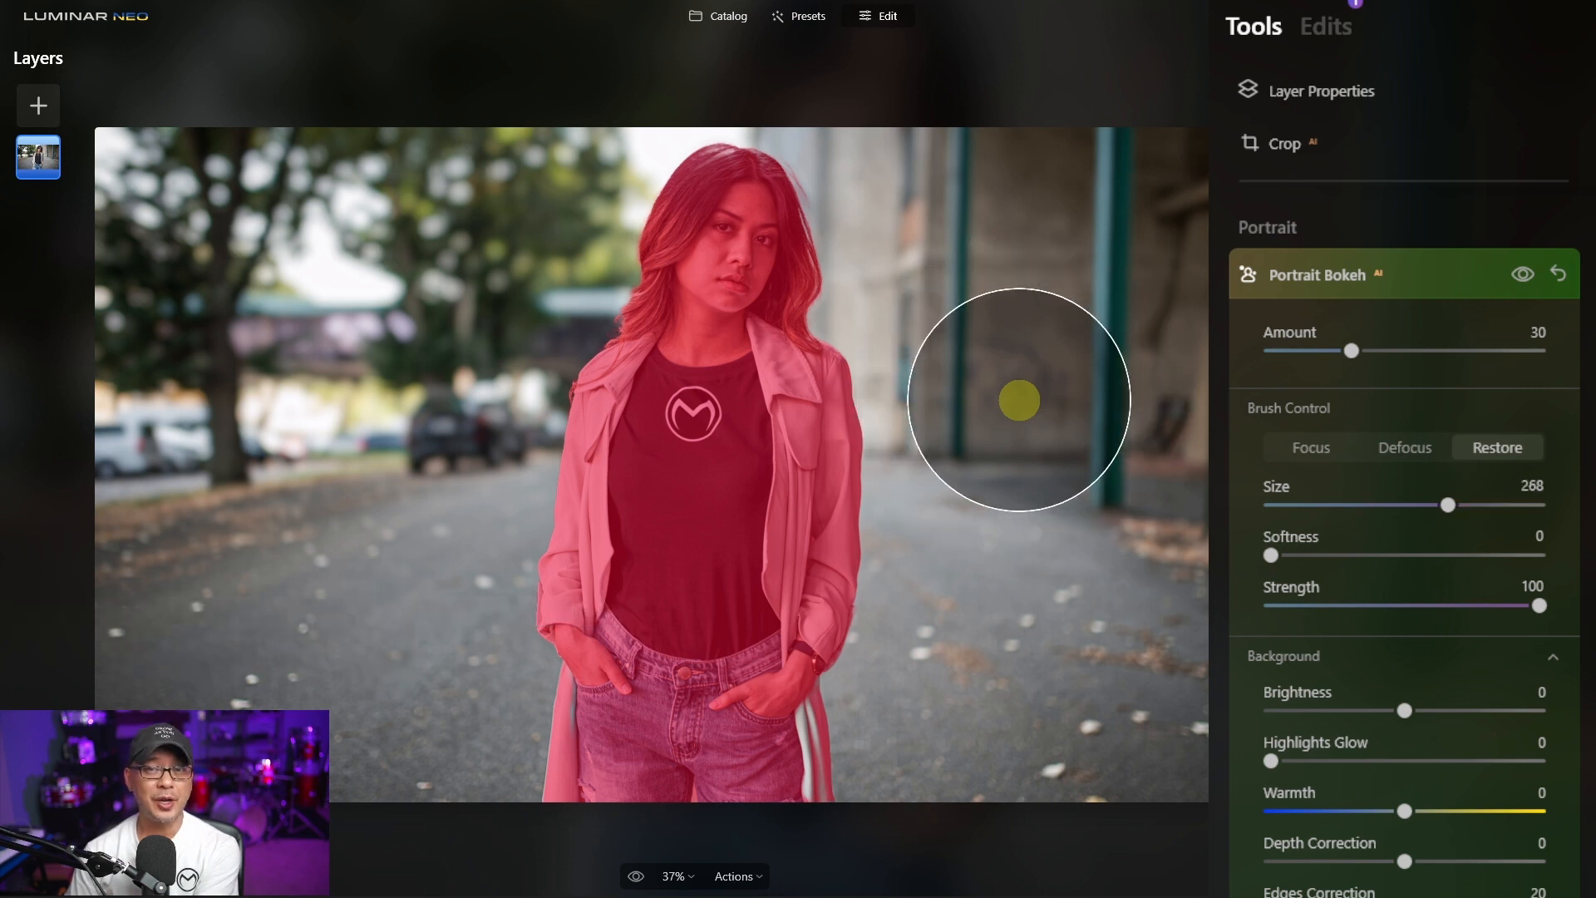
key("bracketleft")
key("bracketleft")
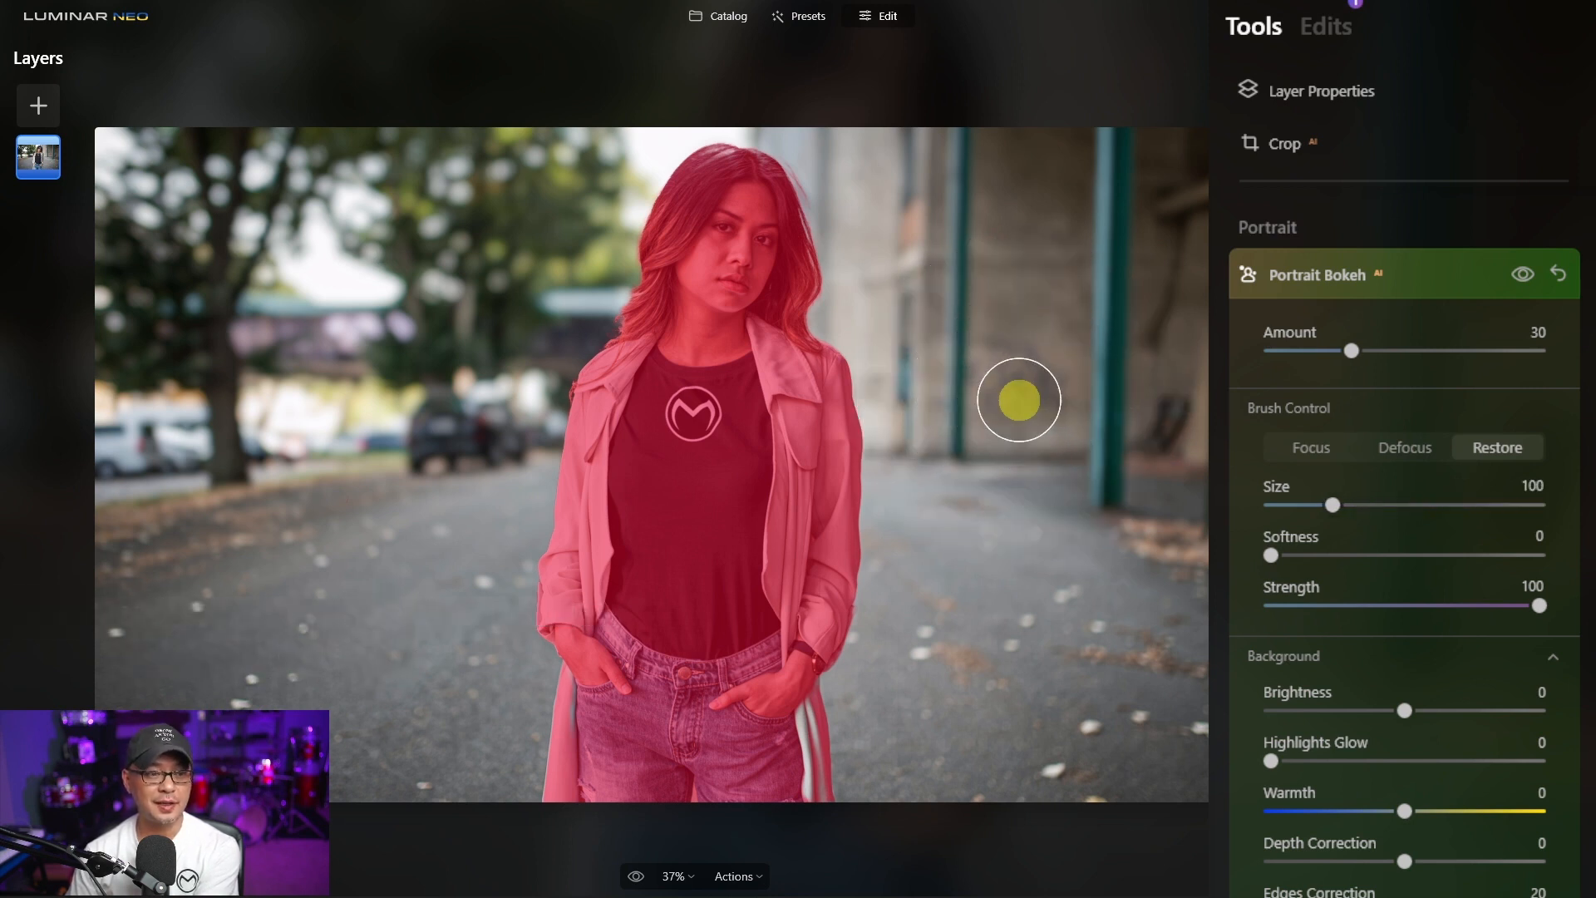
Step: Set the brush softness to 53 and paint a diagonal Defocus stroke across the woman's torso
key("shift+bracketright")
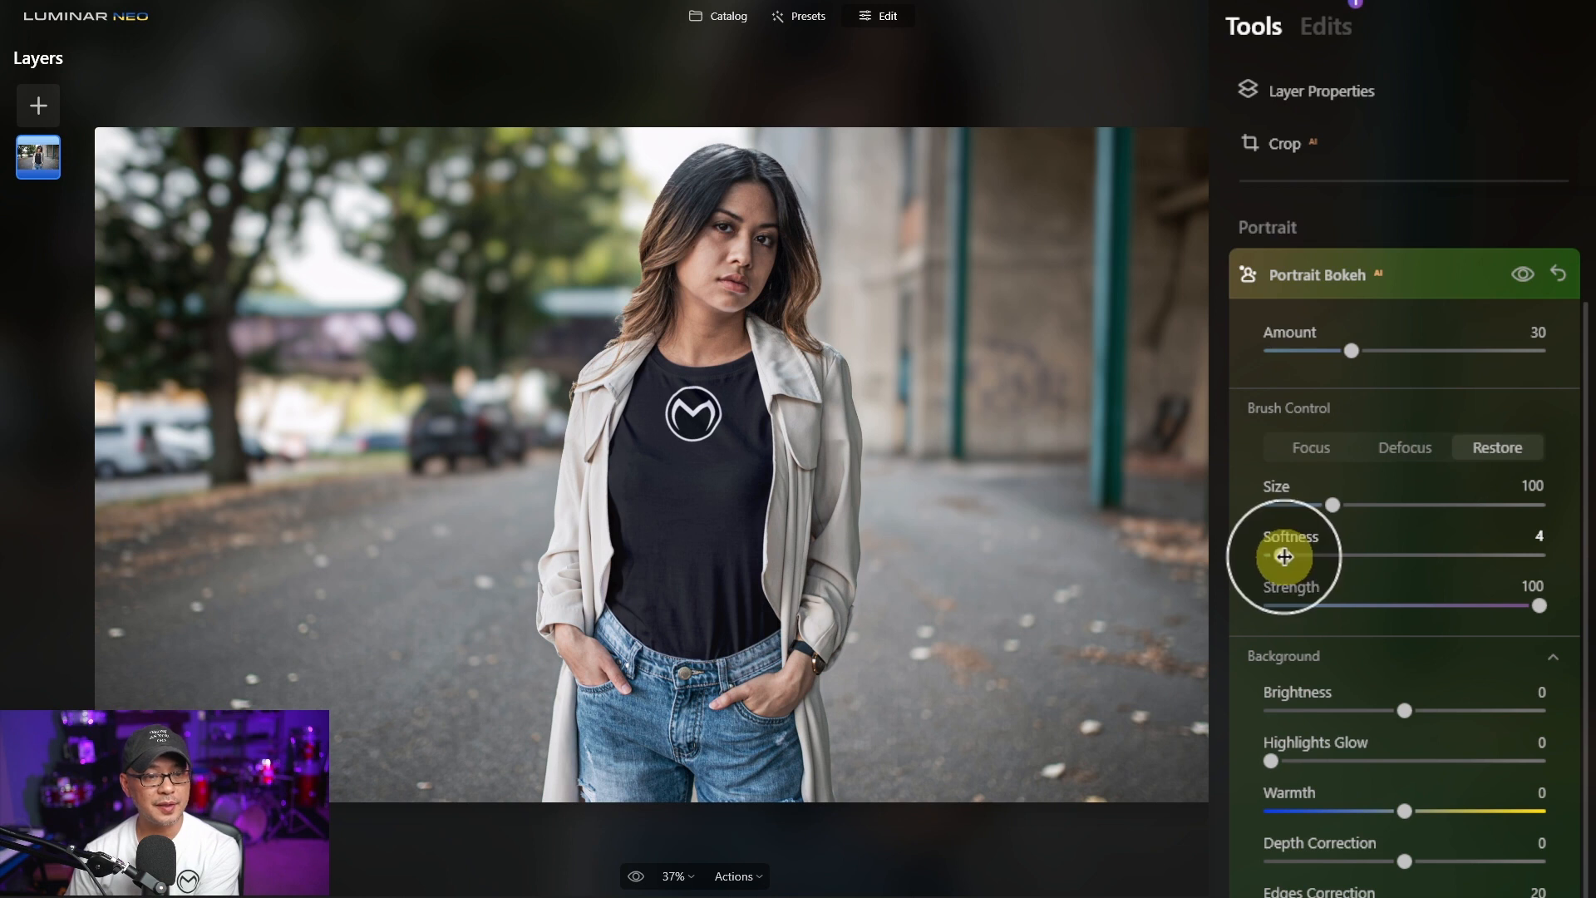
left_click_drag(1284, 556, 1419, 561)
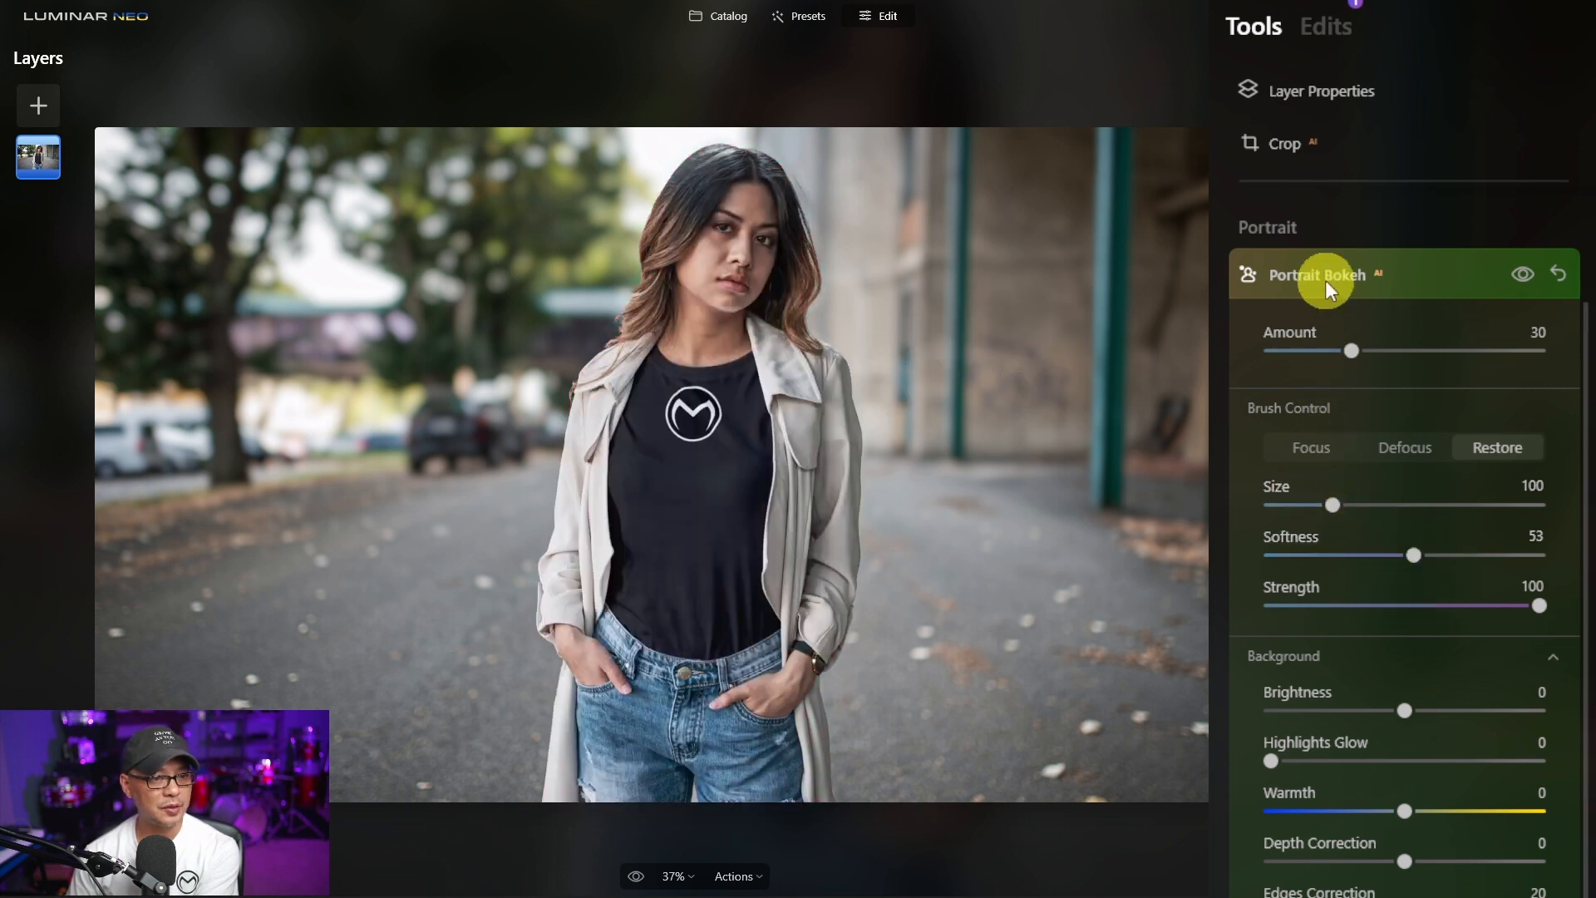
left_click(1408, 449)
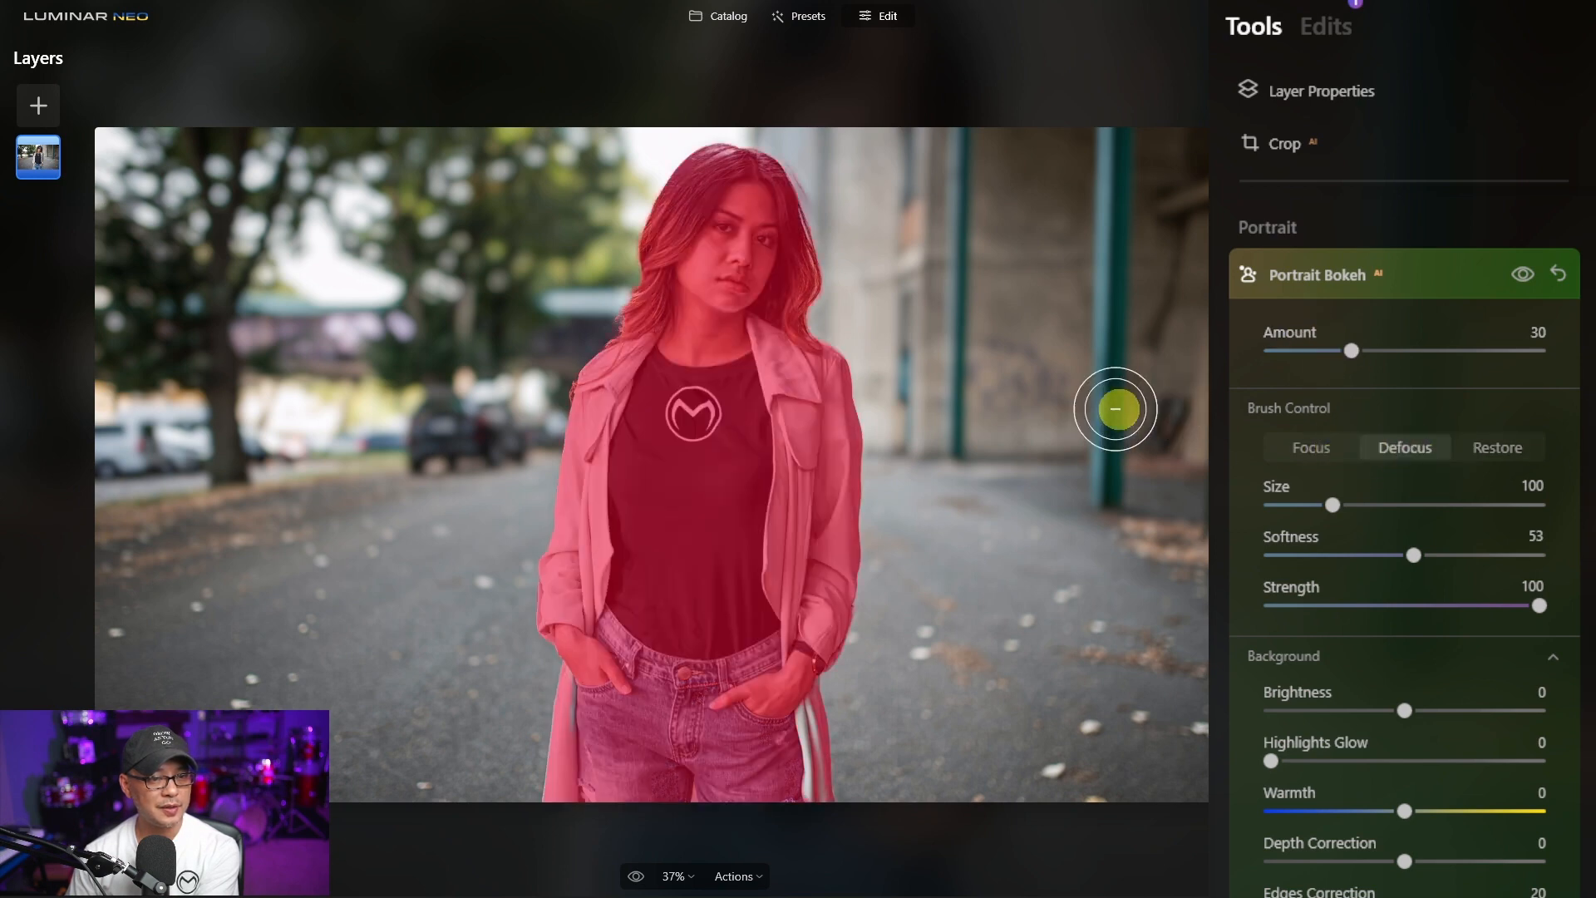
scroll(925, 367, "up", 2)
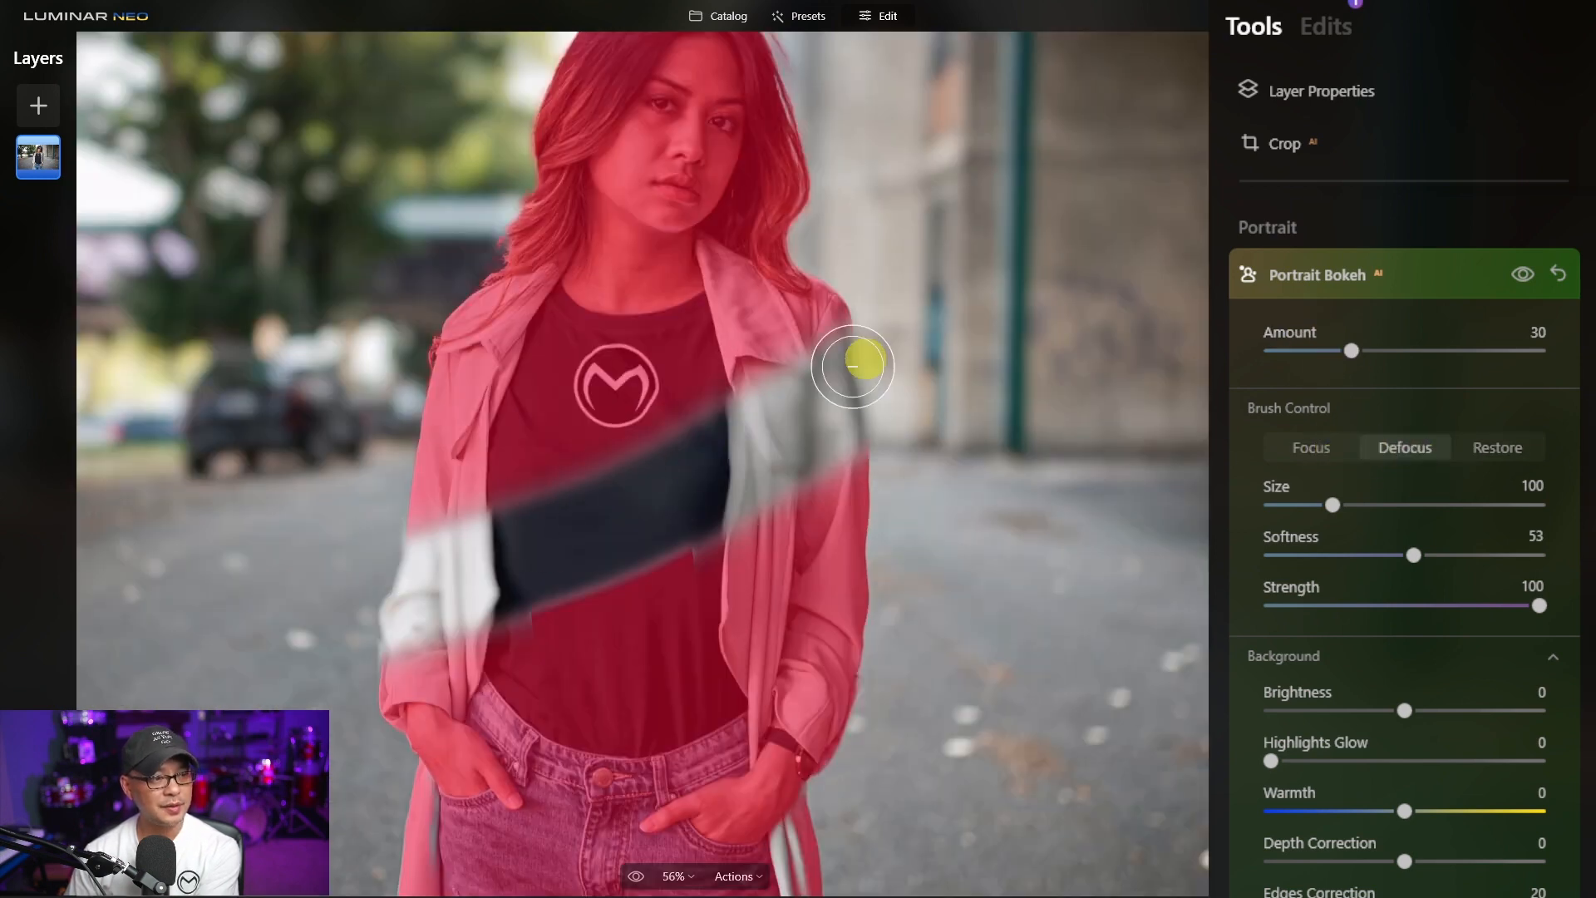
Step: Paint one Defocus stroke across the woman's lower torso at softness 0 and another across her upper body at softness 100
left_click_drag(1413, 554, 1259, 556)
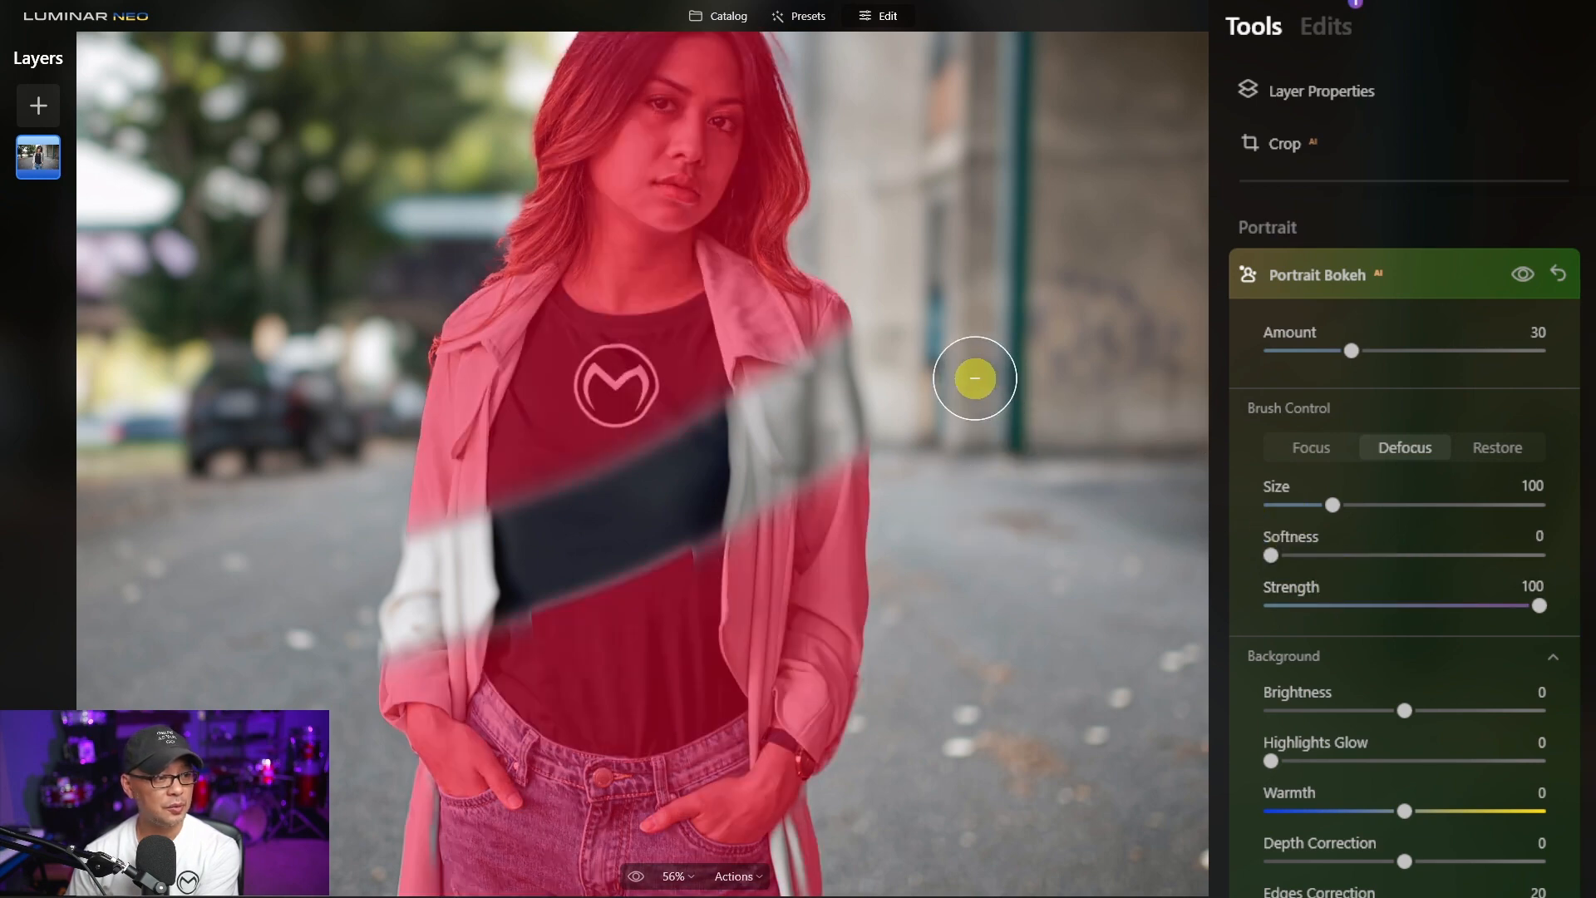
left_click_drag(922, 524, 390, 740)
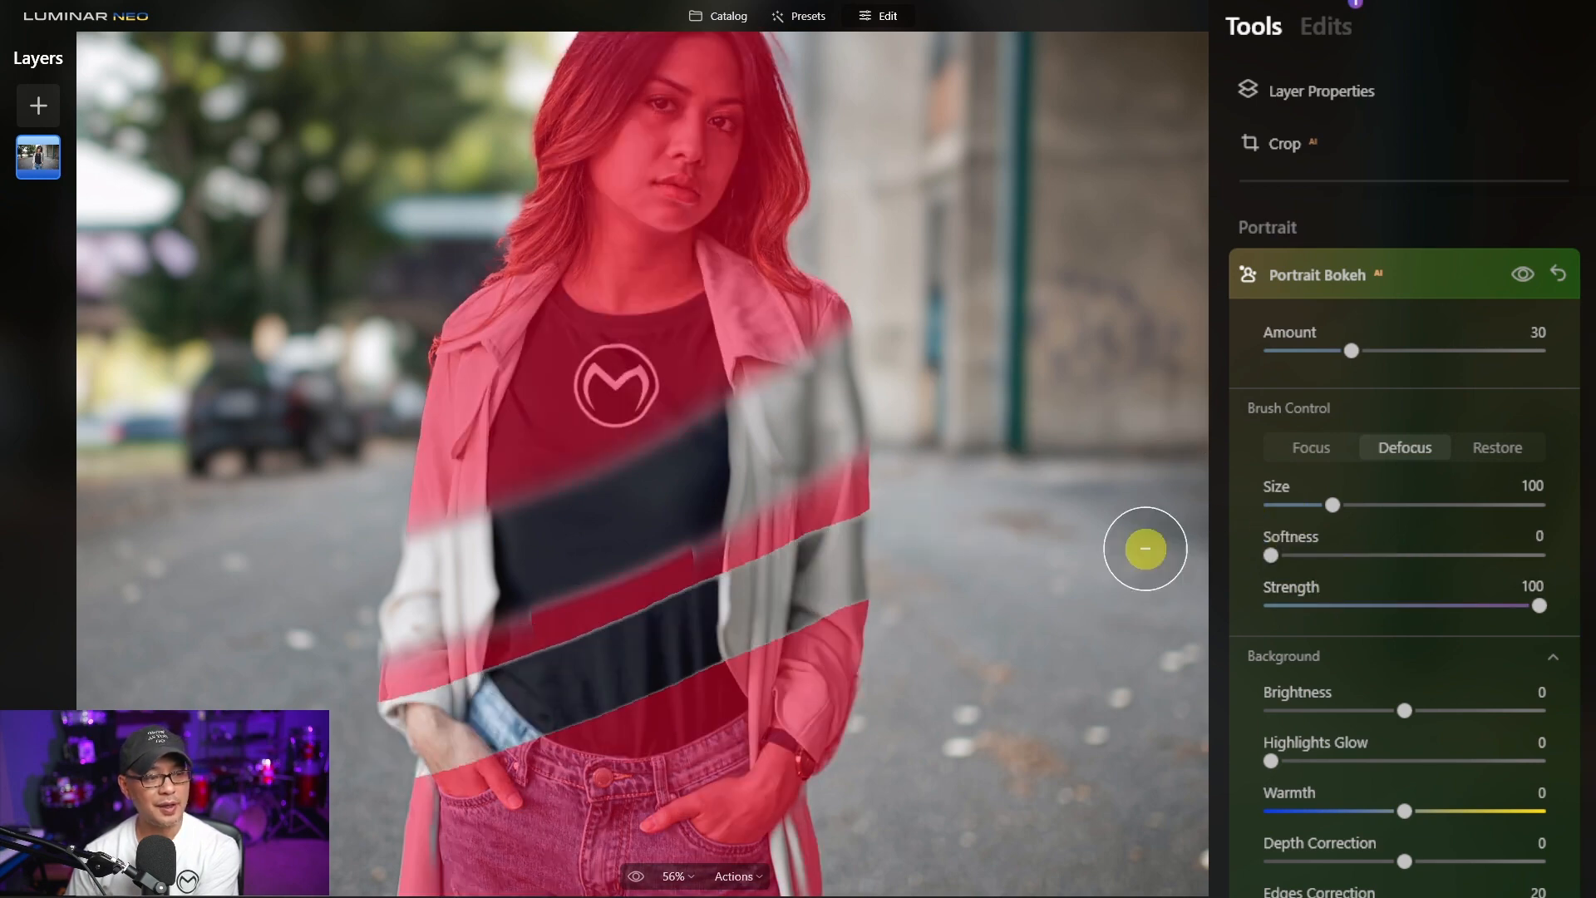
left_click_drag(1270, 555, 1566, 559)
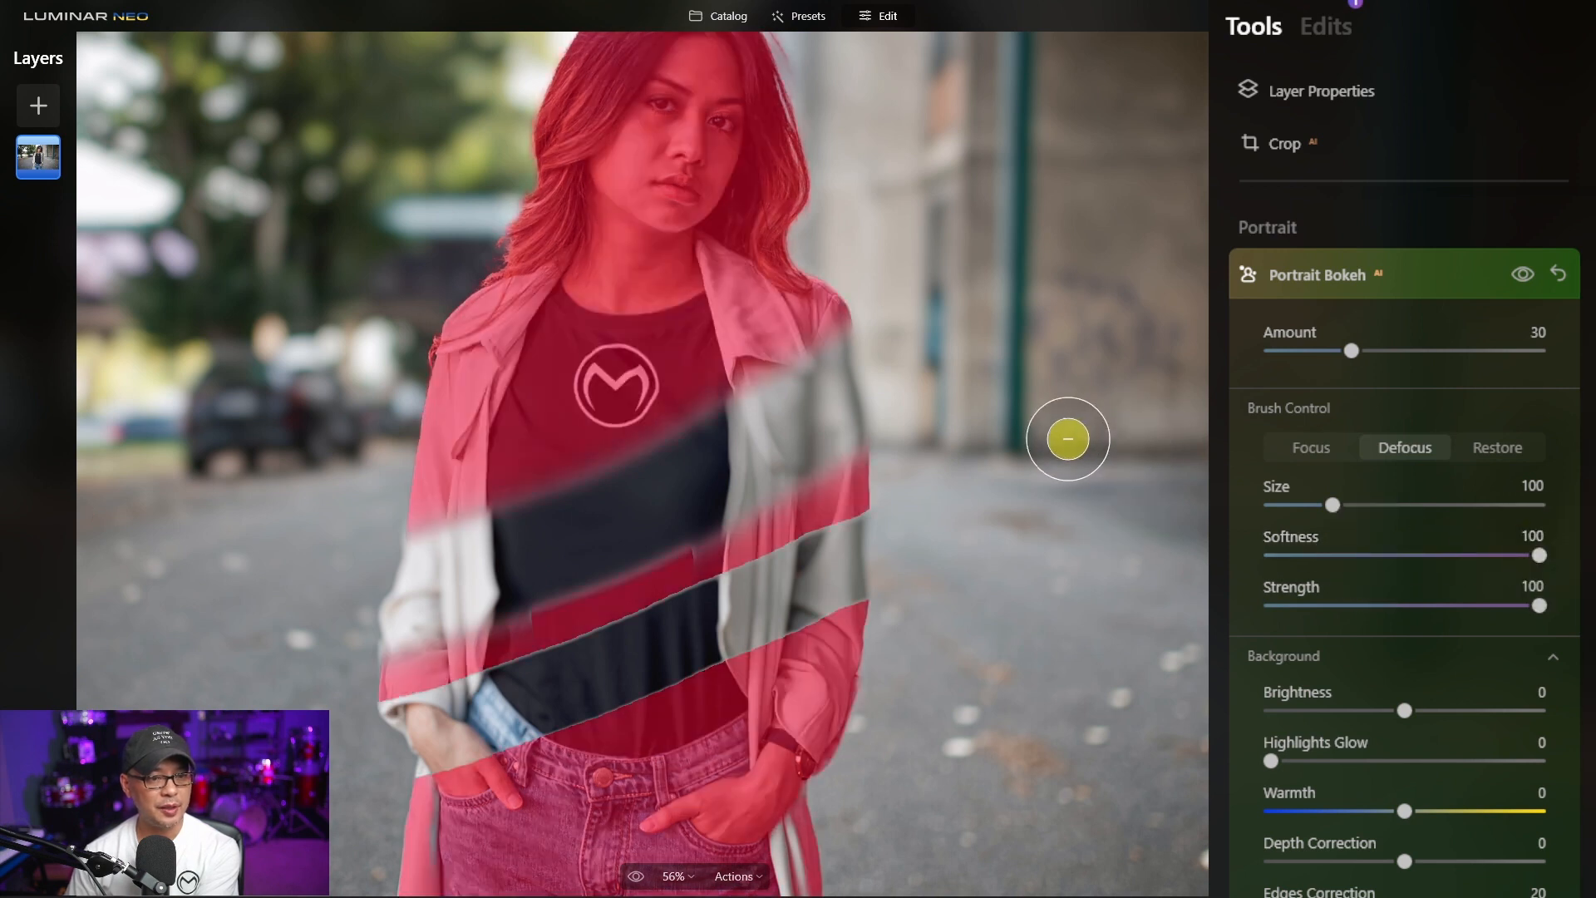
mouse_move(844, 207)
left_mouse_down()
mouse_move(553, 327)
mouse_move(239, 416)
left_mouse_up()
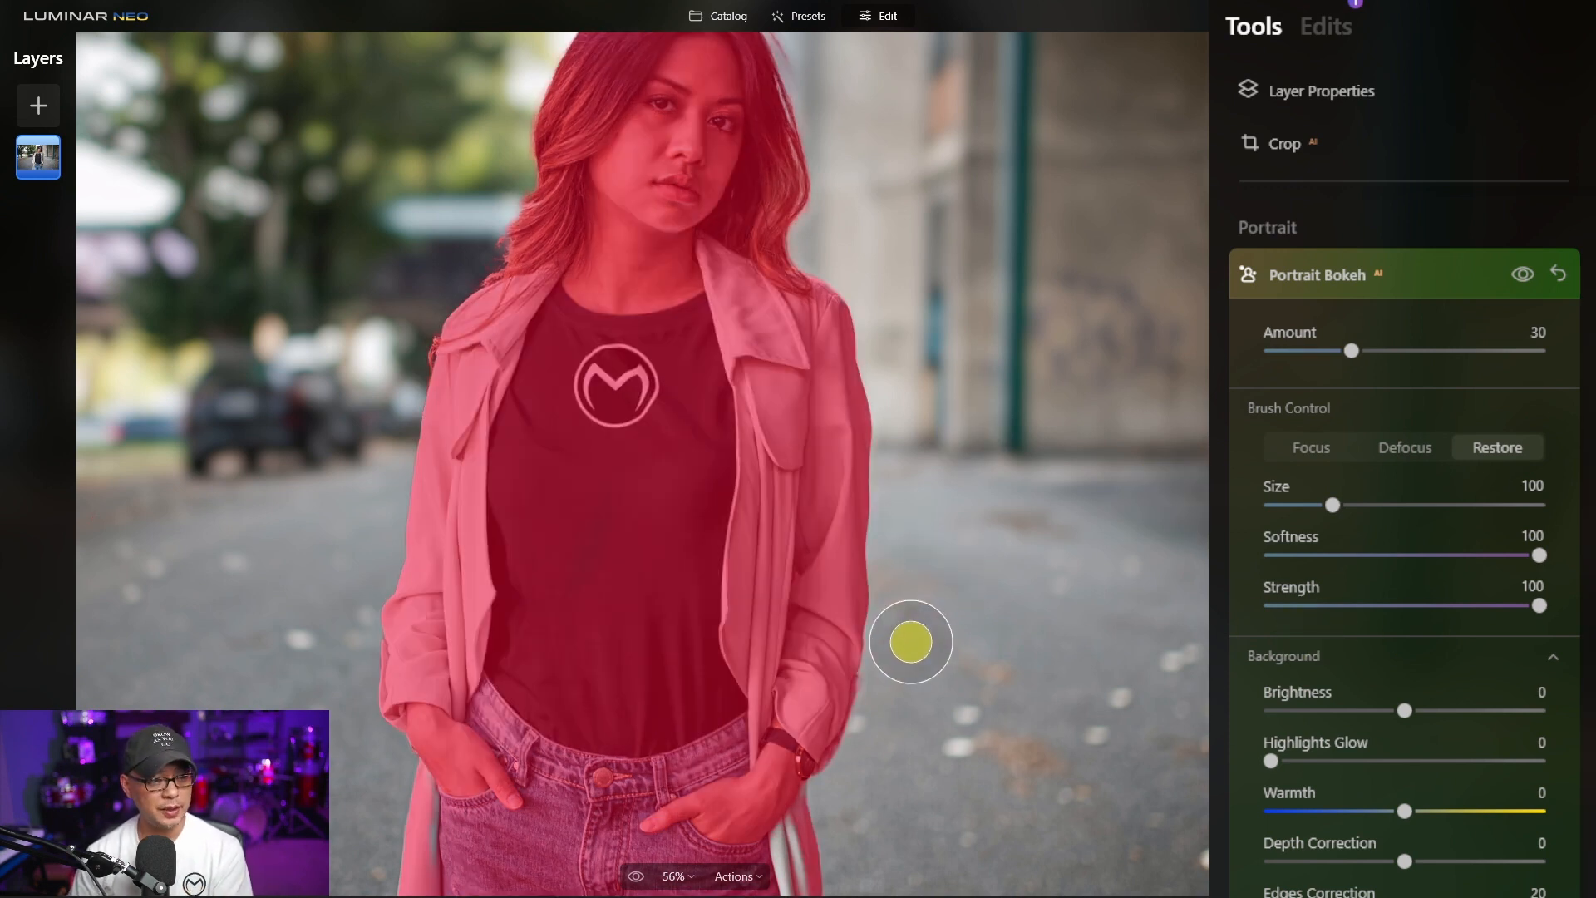
Step: Paint Defocus strokes across the woman's torso at softness 100, trying brush strengths of 100, 31 and 53
left_click(1408, 440)
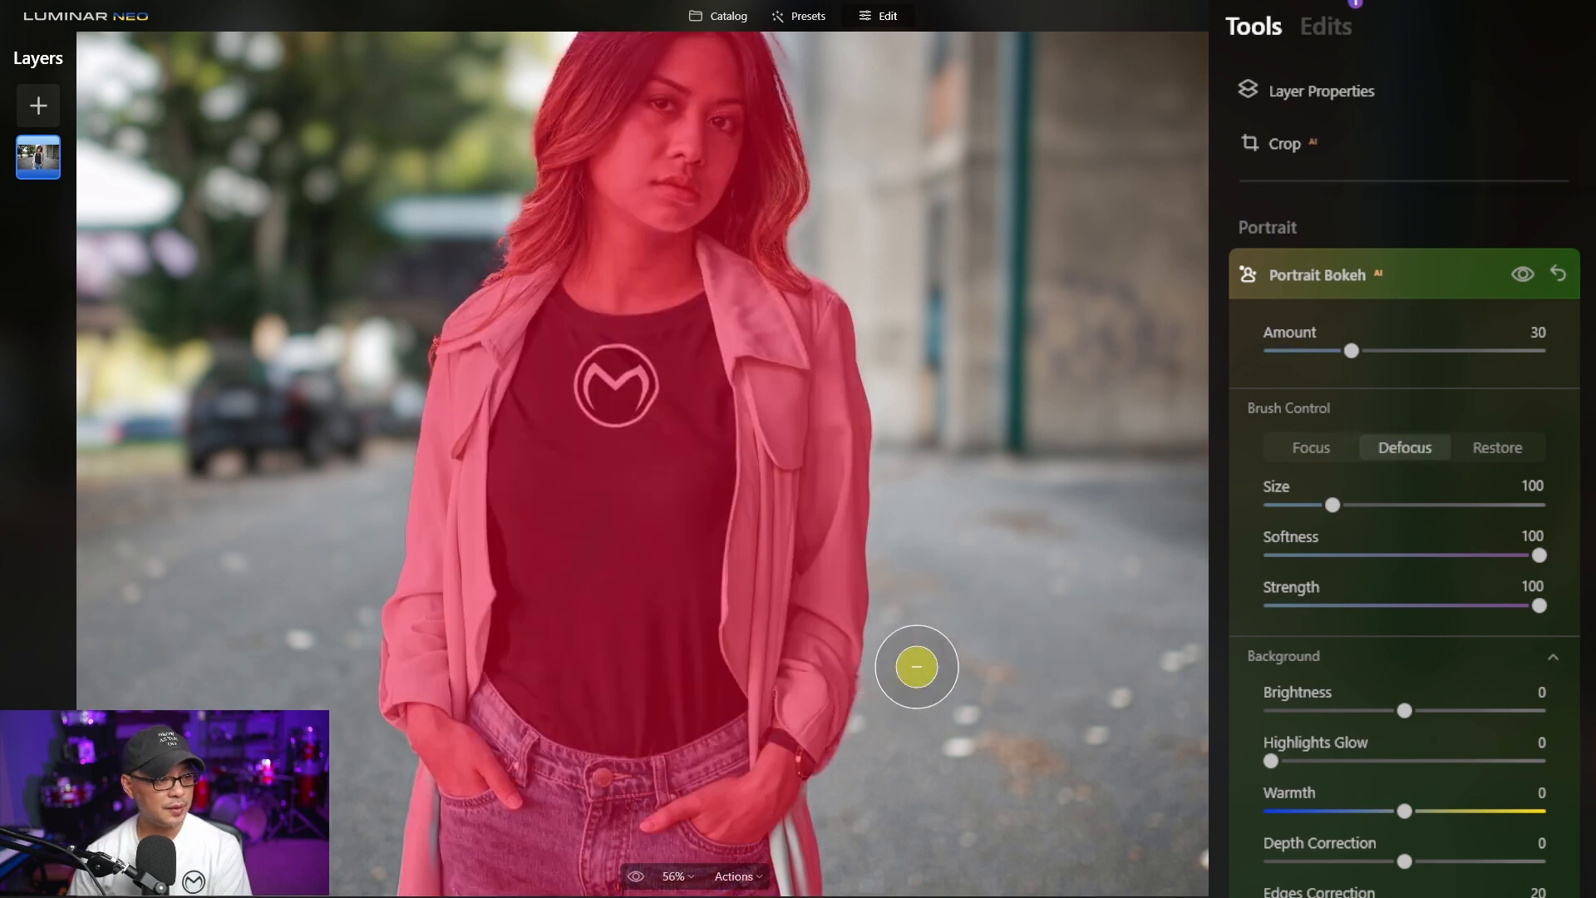
mouse_move(915, 663)
left_mouse_down()
mouse_move(793, 666)
mouse_move(416, 559)
left_mouse_up()
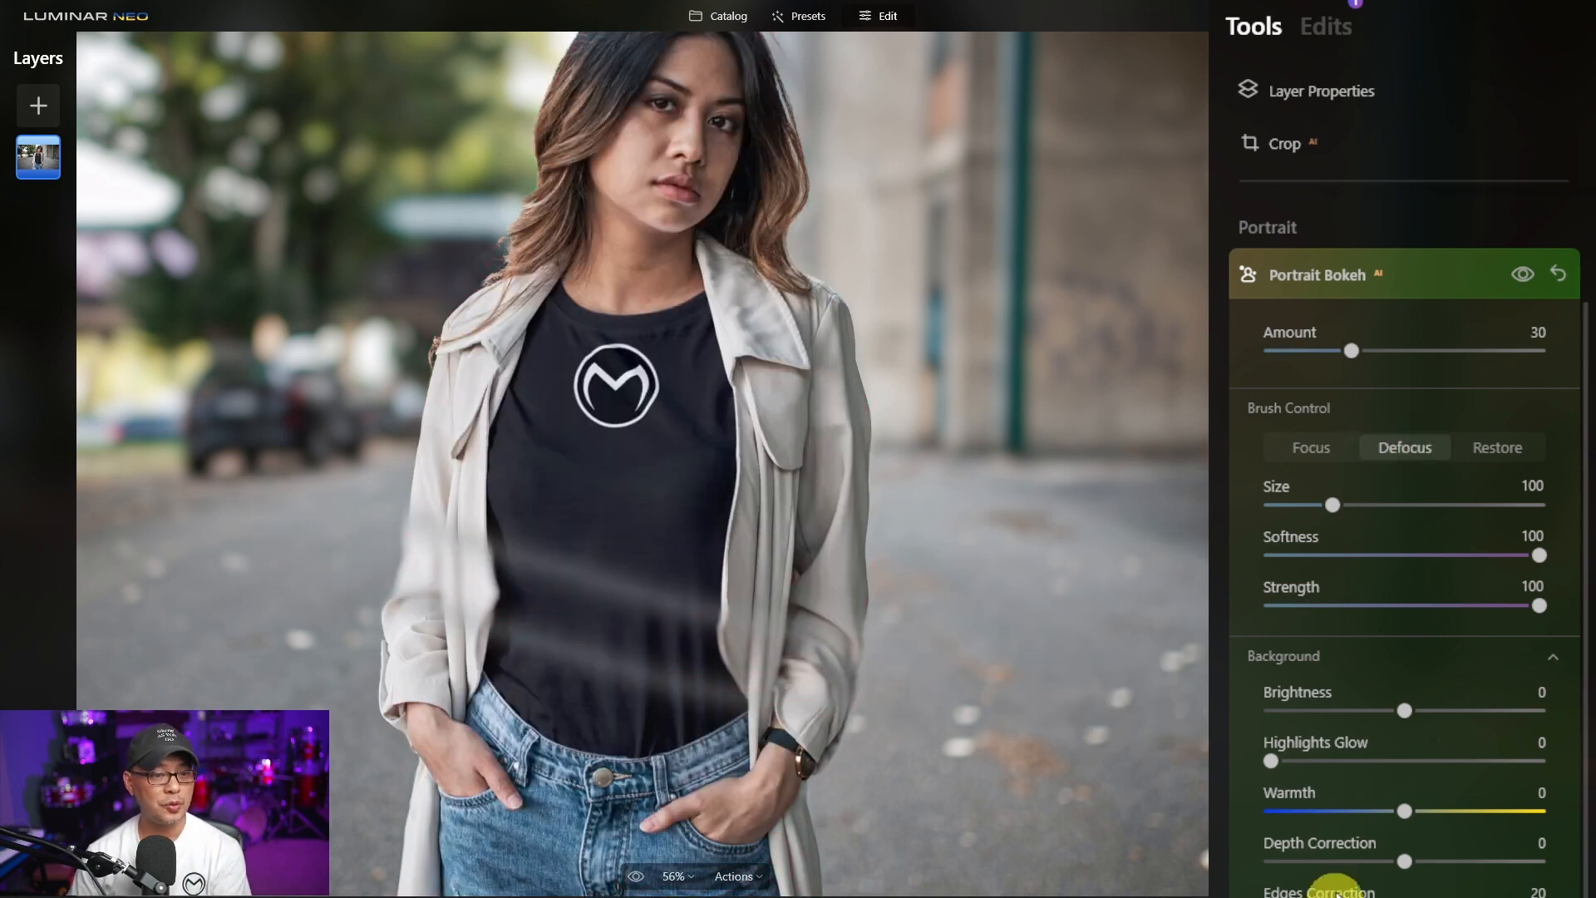
left_click(1354, 606)
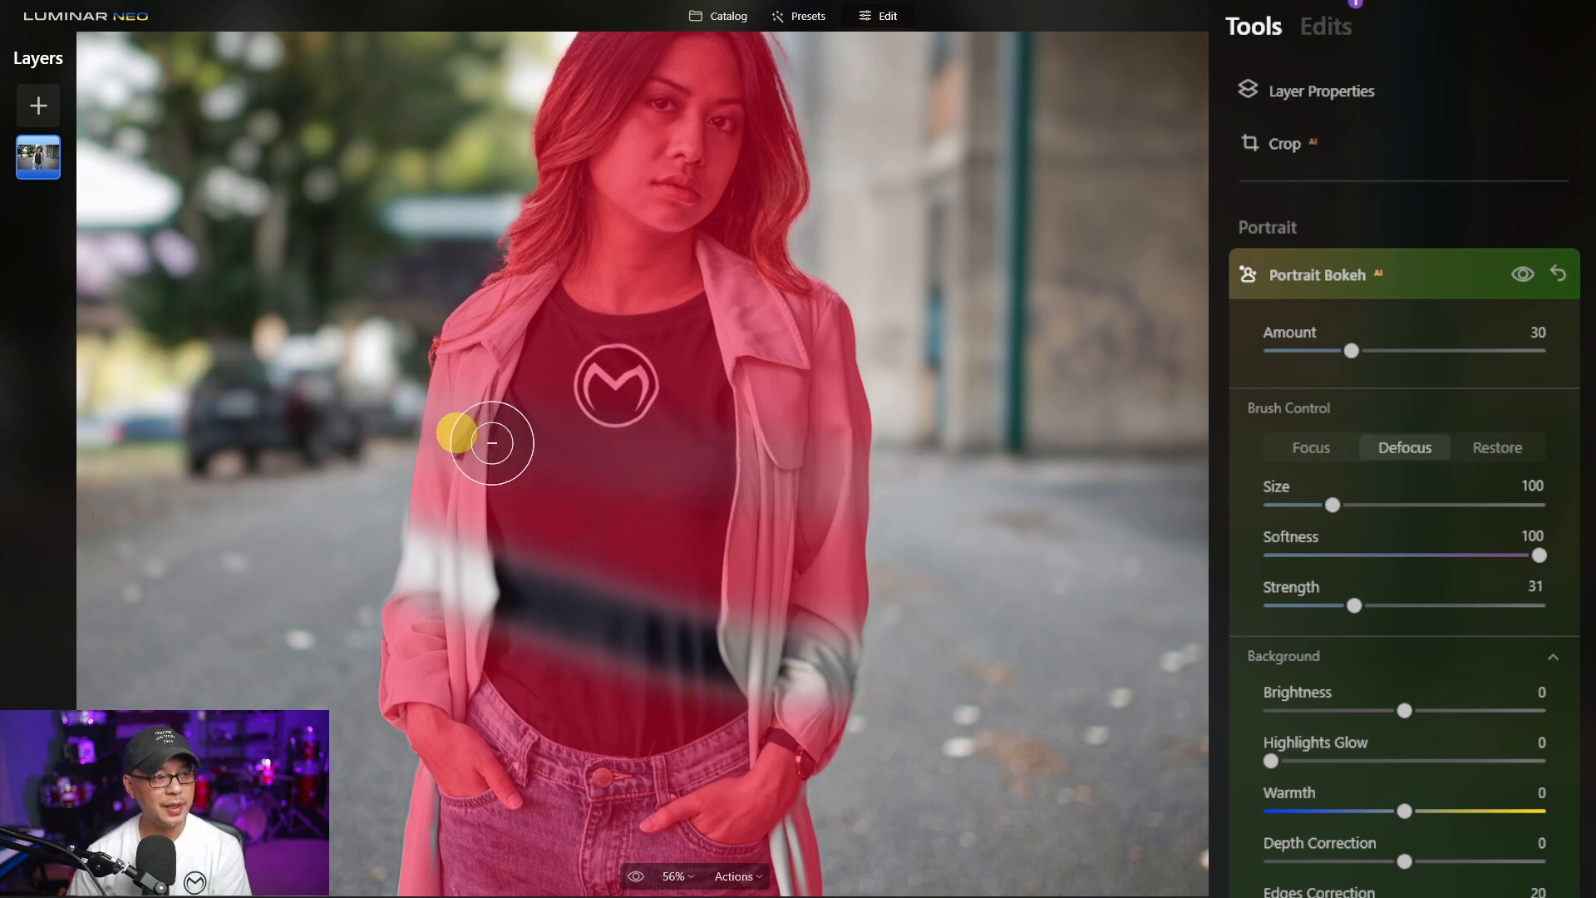
left_click(1413, 606)
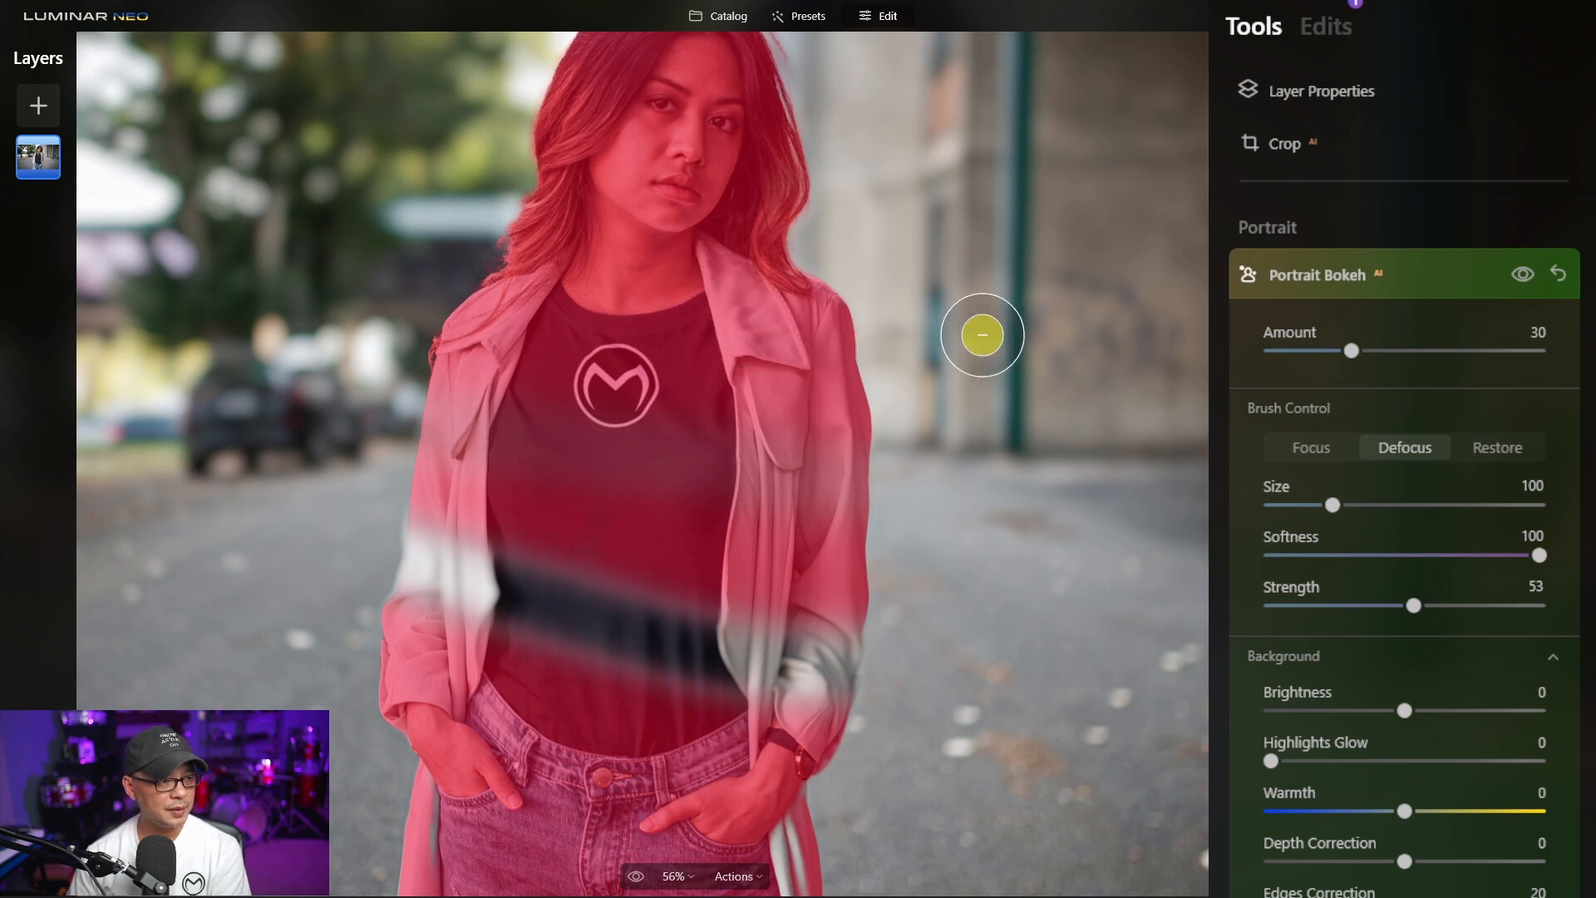
left_click_drag(982, 335, 465, 274)
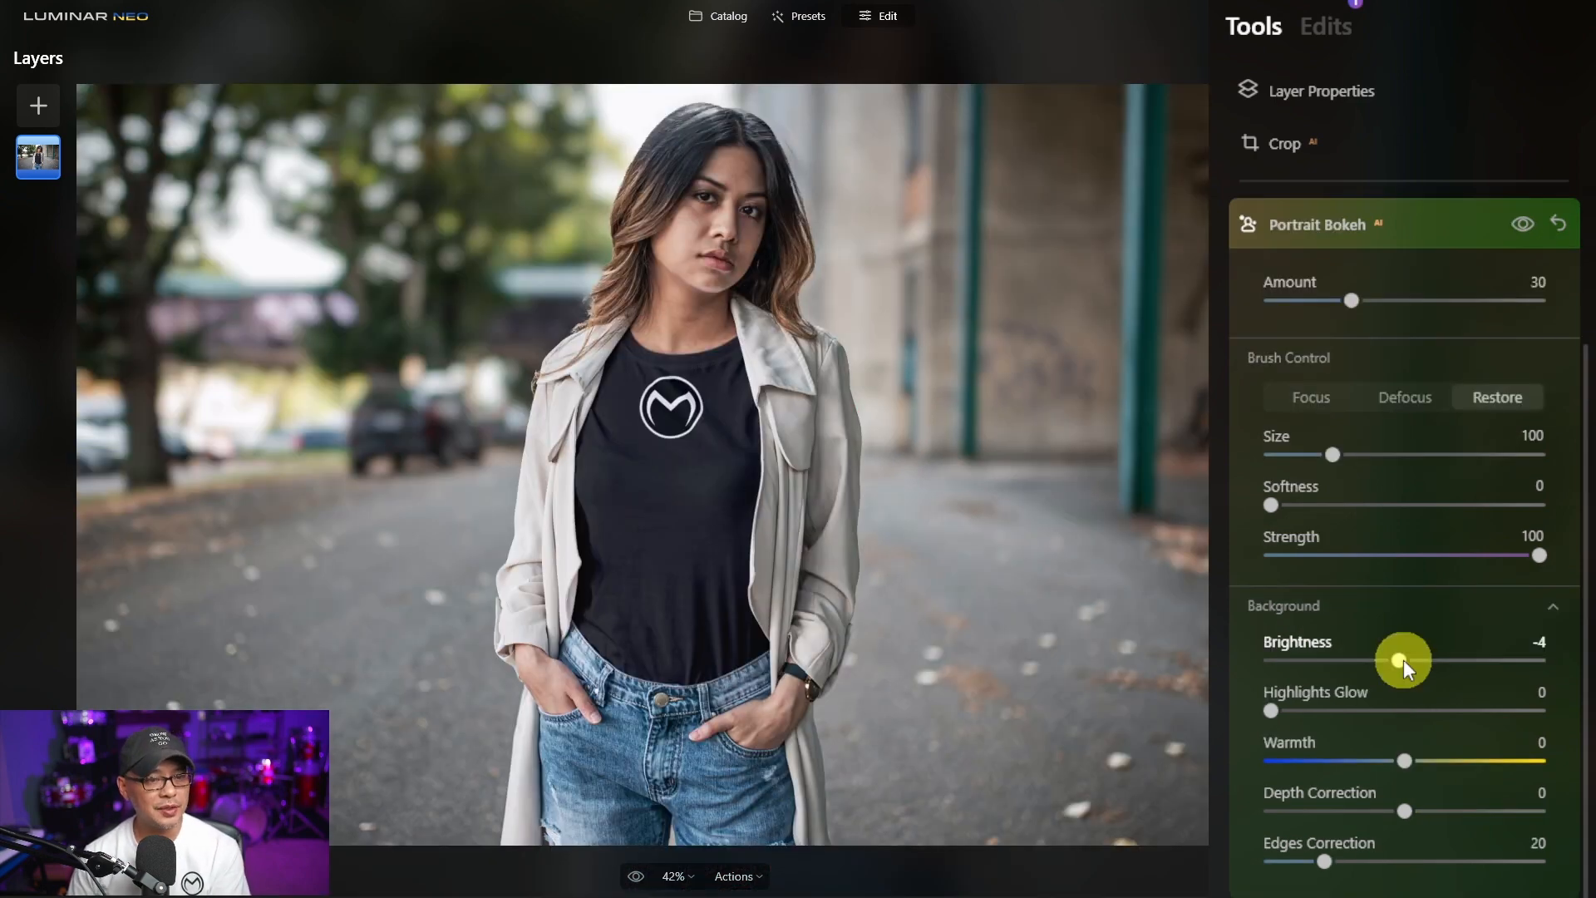
Step: Try a background brightness of -91, settle on 5, and set the highlights glow to 51
left_click_drag(1400, 657, 1276, 657)
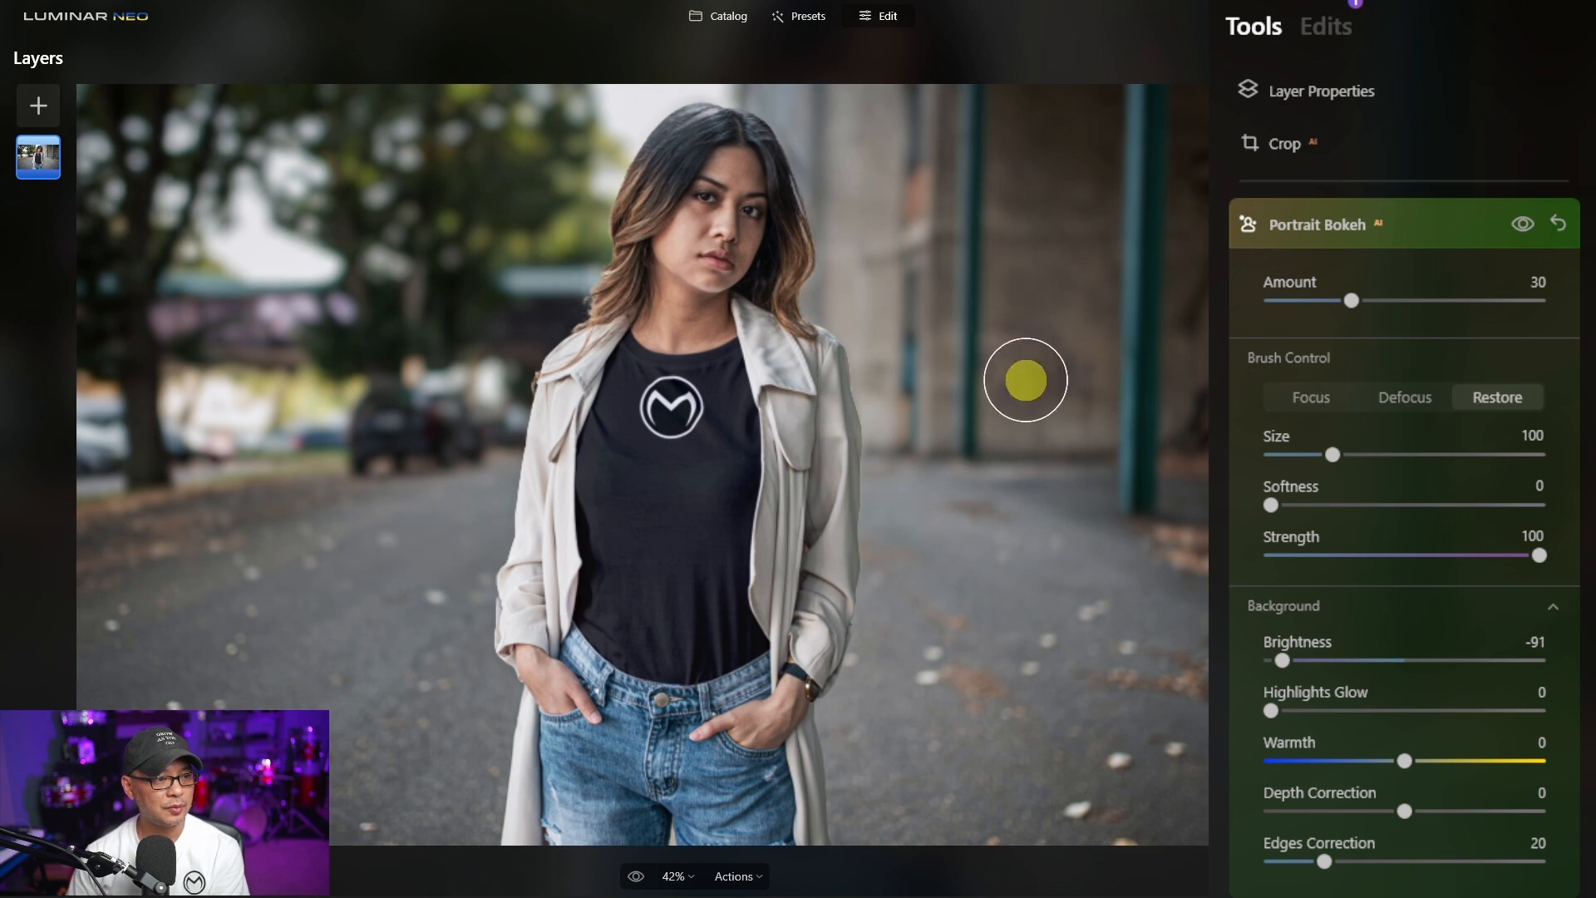
mouse_move(1525, 662)
left_mouse_down()
mouse_move(1548, 662)
mouse_move(1411, 660)
mouse_move(1381, 709)
mouse_move(1539, 709)
left_mouse_up()
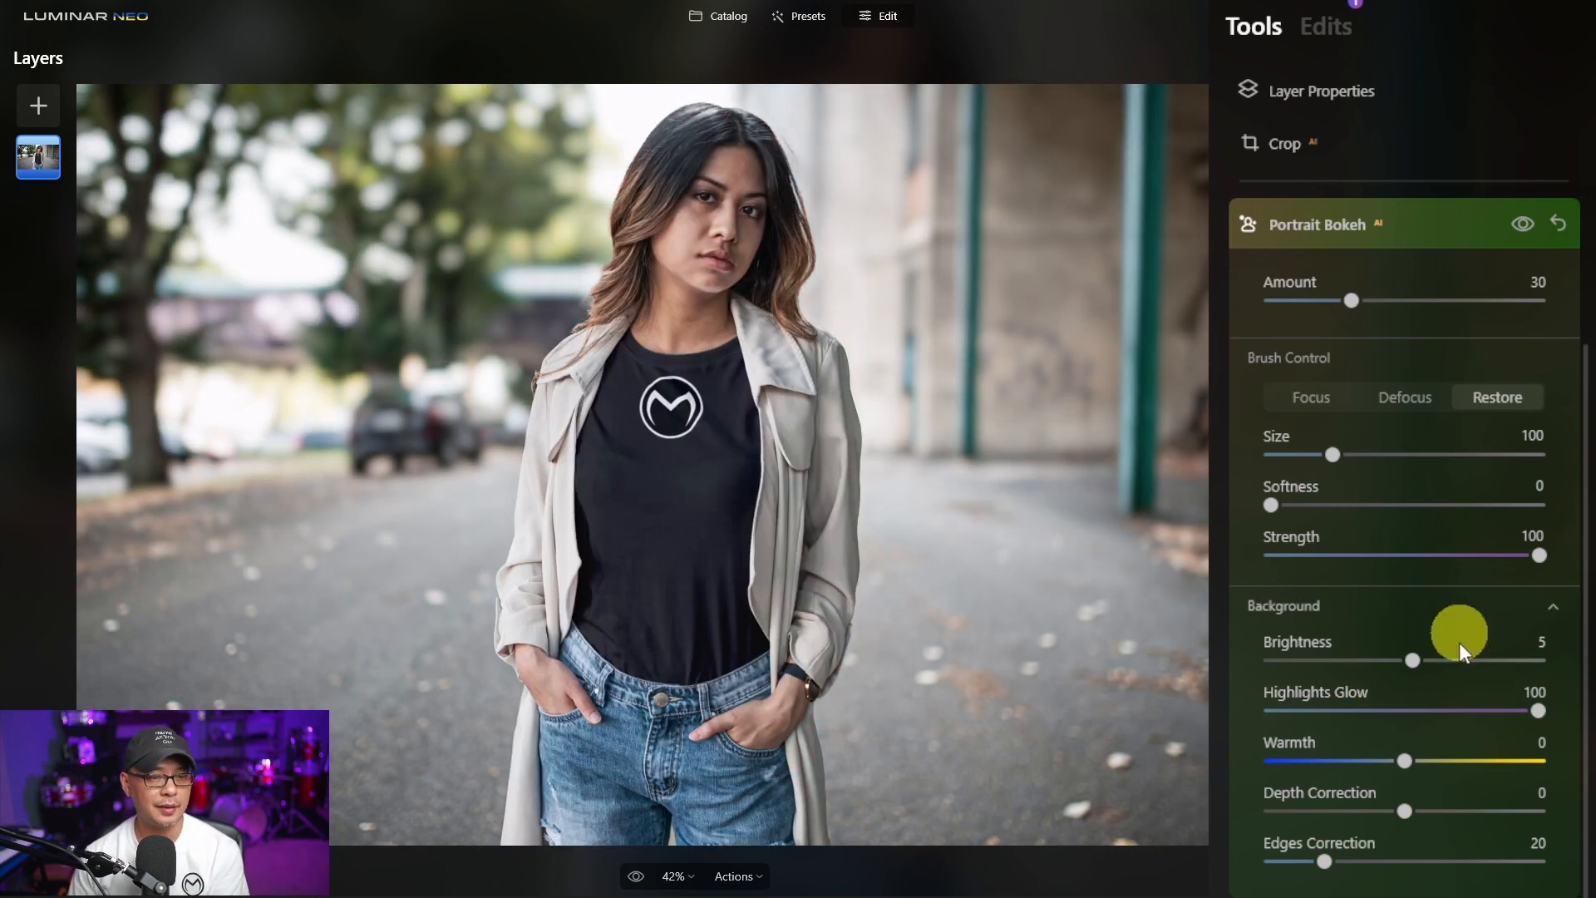
left_click_drag(1462, 720, 1408, 714)
Step: Cool the background to a warmth of -90, then warm it to 77
left_click_drag(1404, 761, 1284, 746)
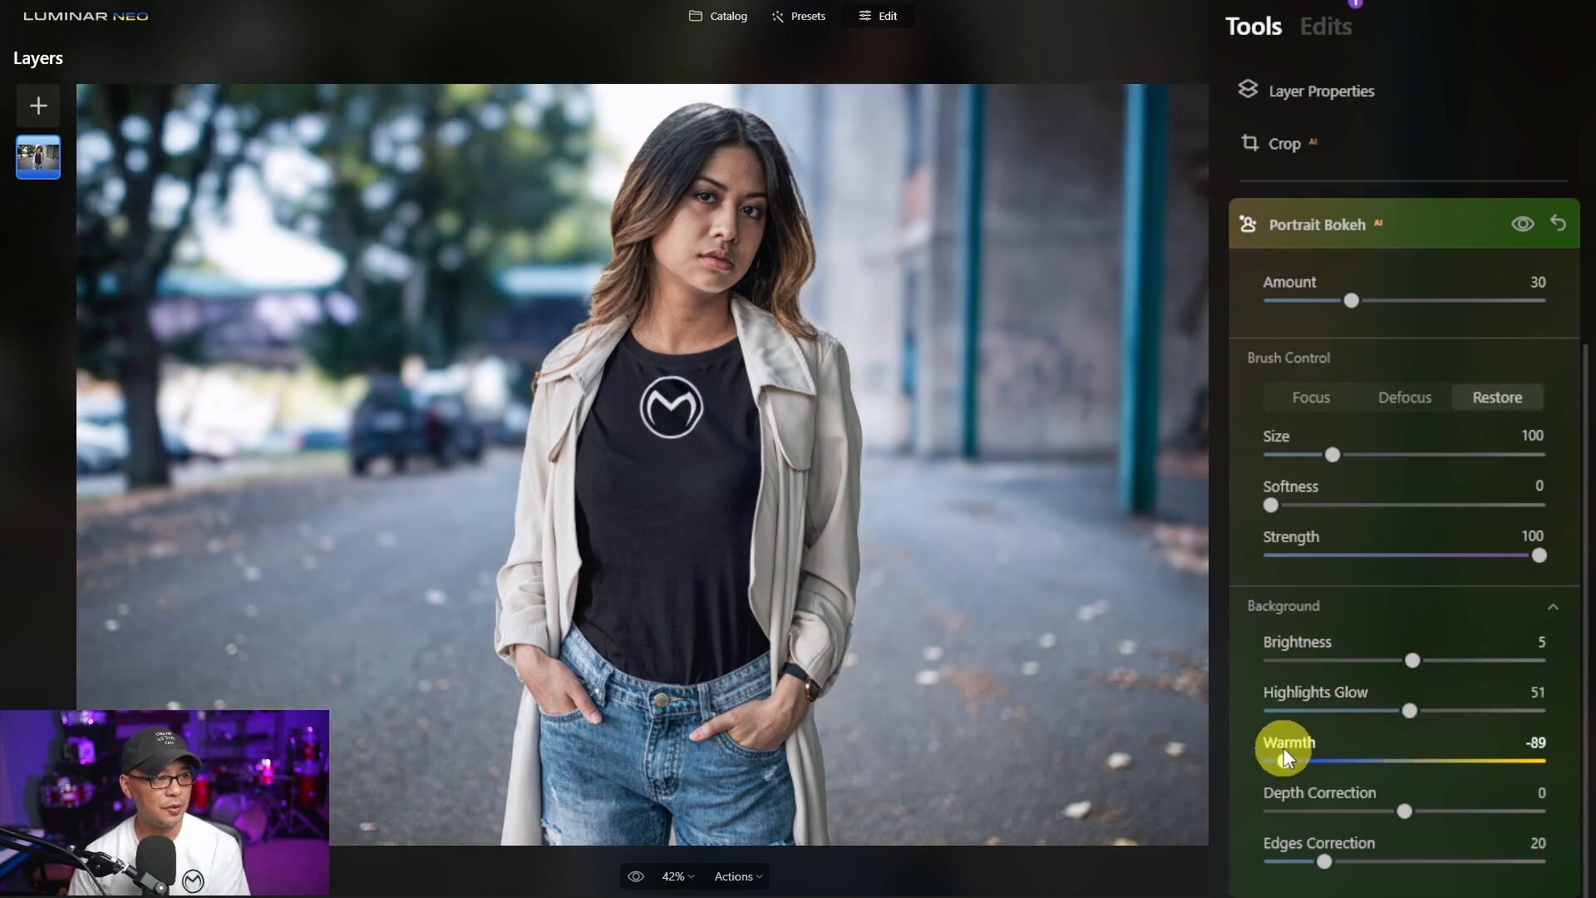
left_click_drag(1283, 747, 1283, 752)
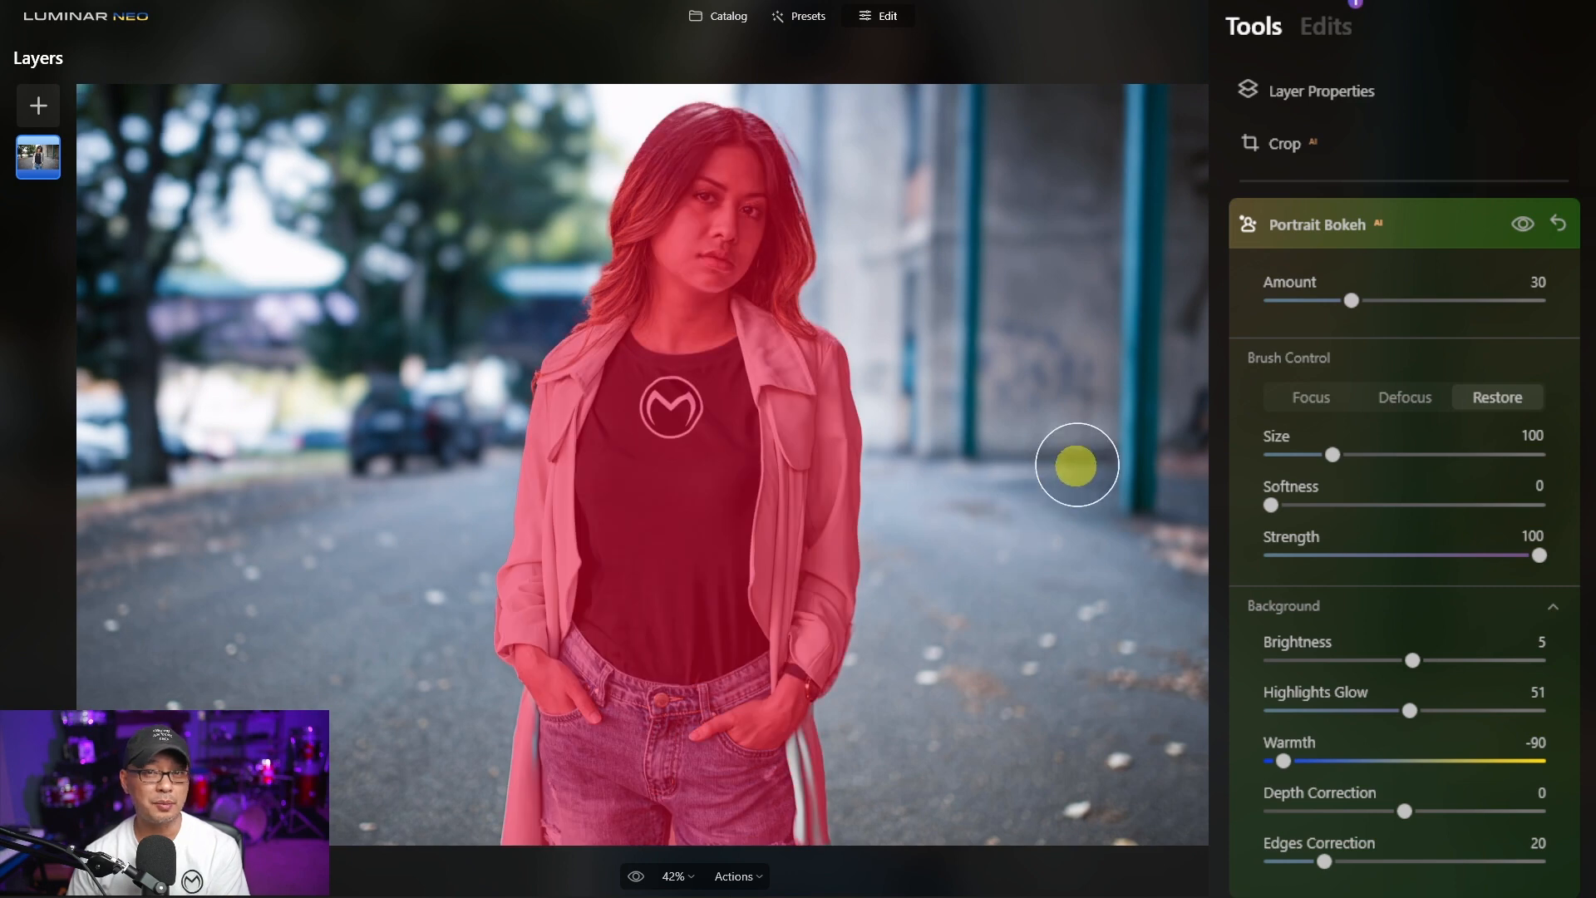
left_click(1418, 760)
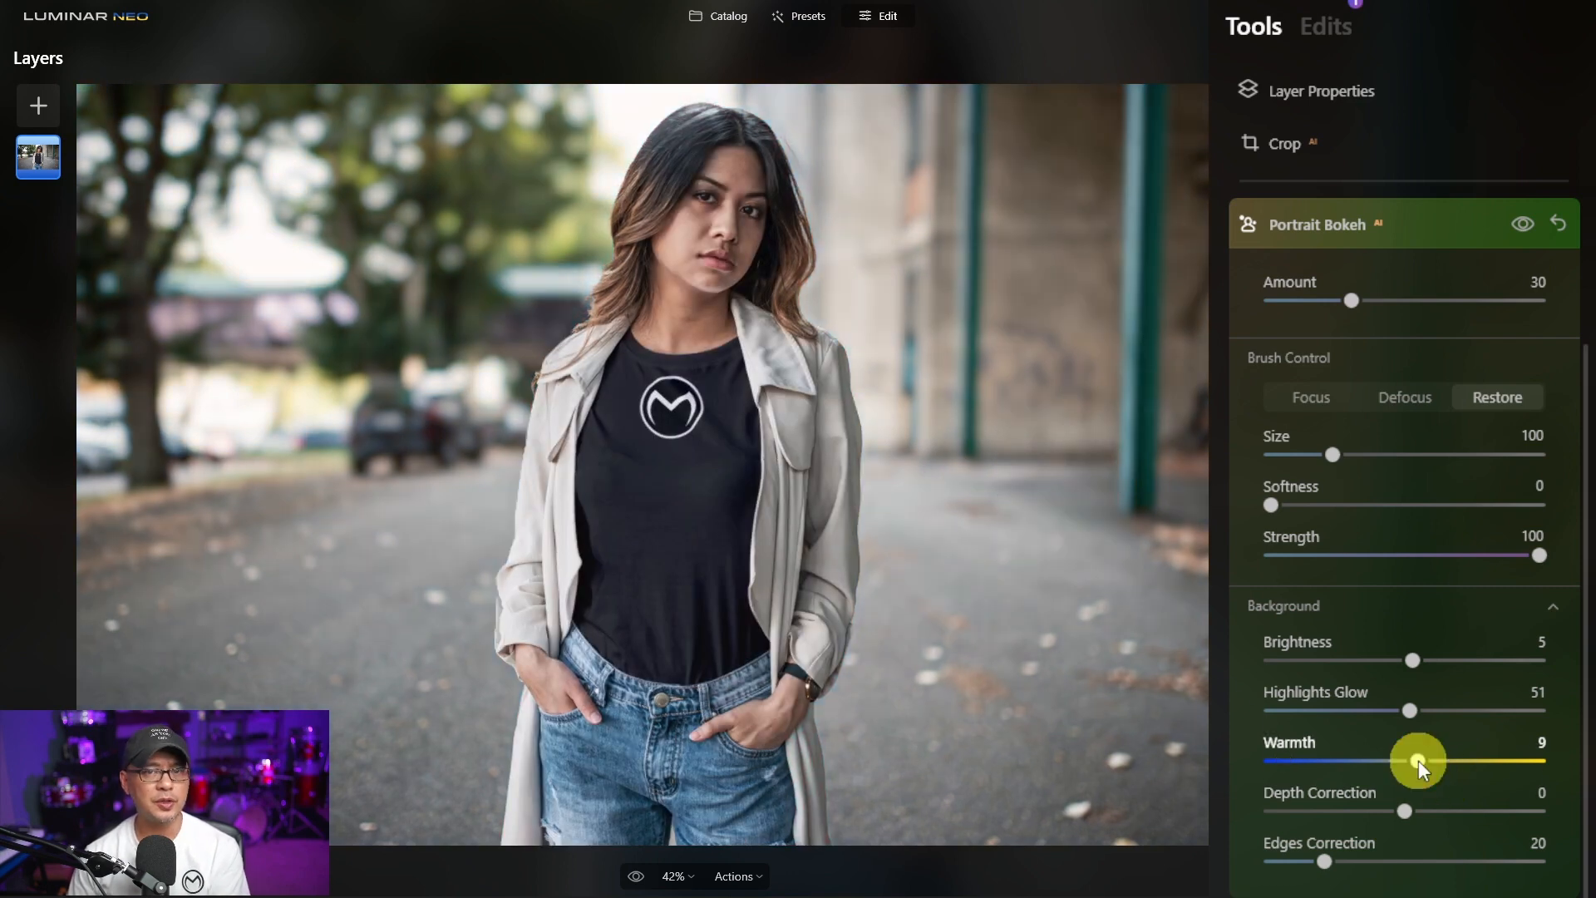
left_click_drag(1418, 760, 1508, 762)
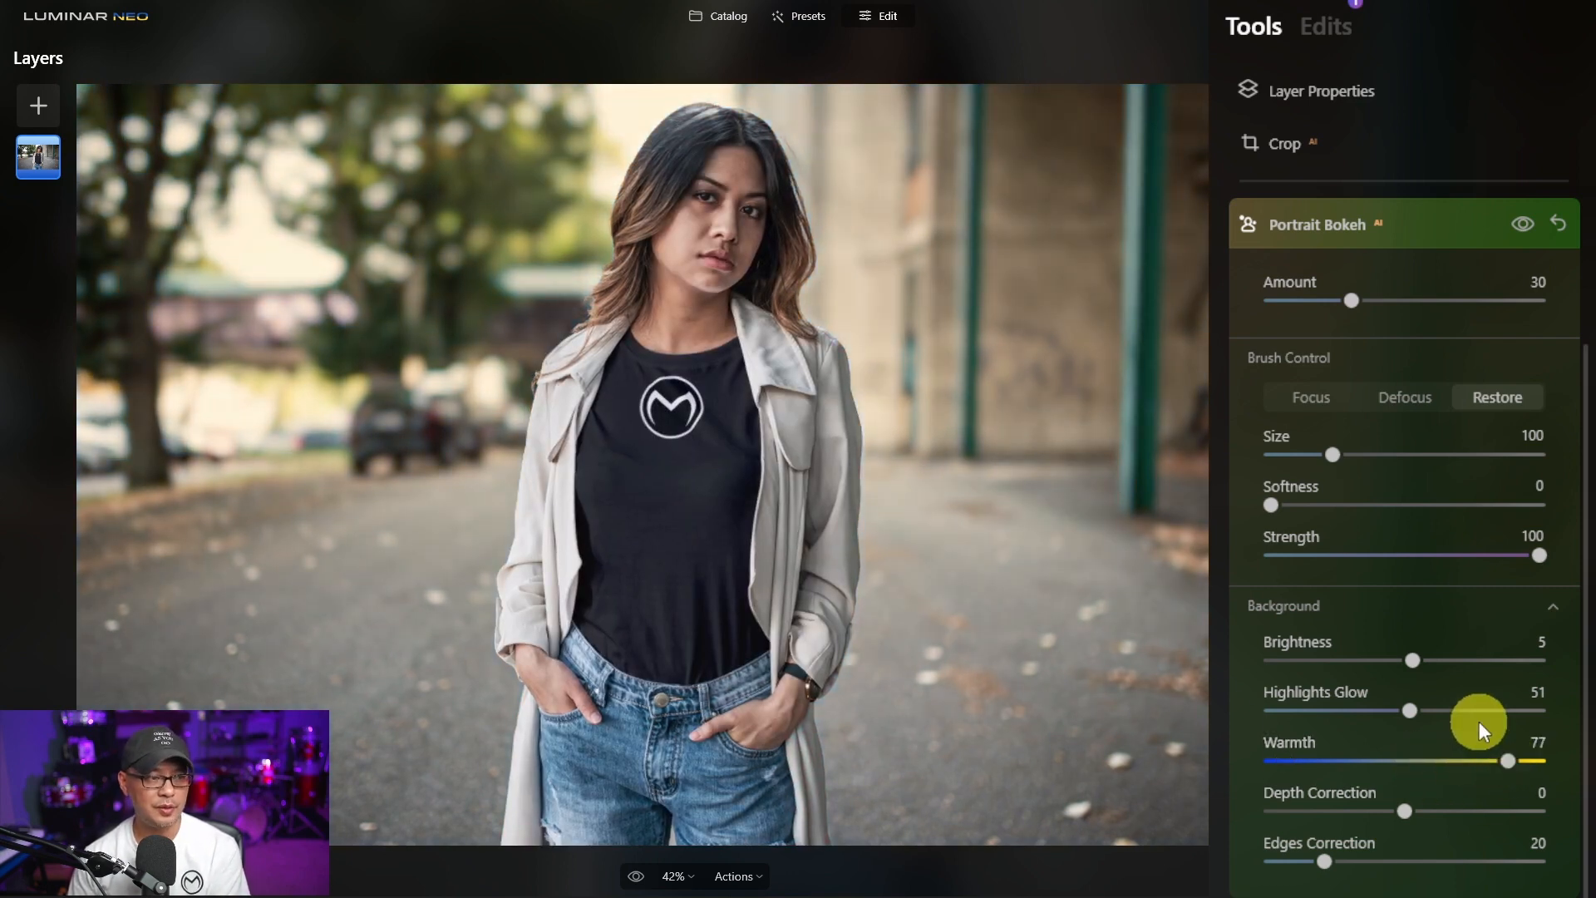
Step: Set the background warmth to 6, and try depth corrections of -56, 24 and 64 before settling on -2
left_click(1413, 761)
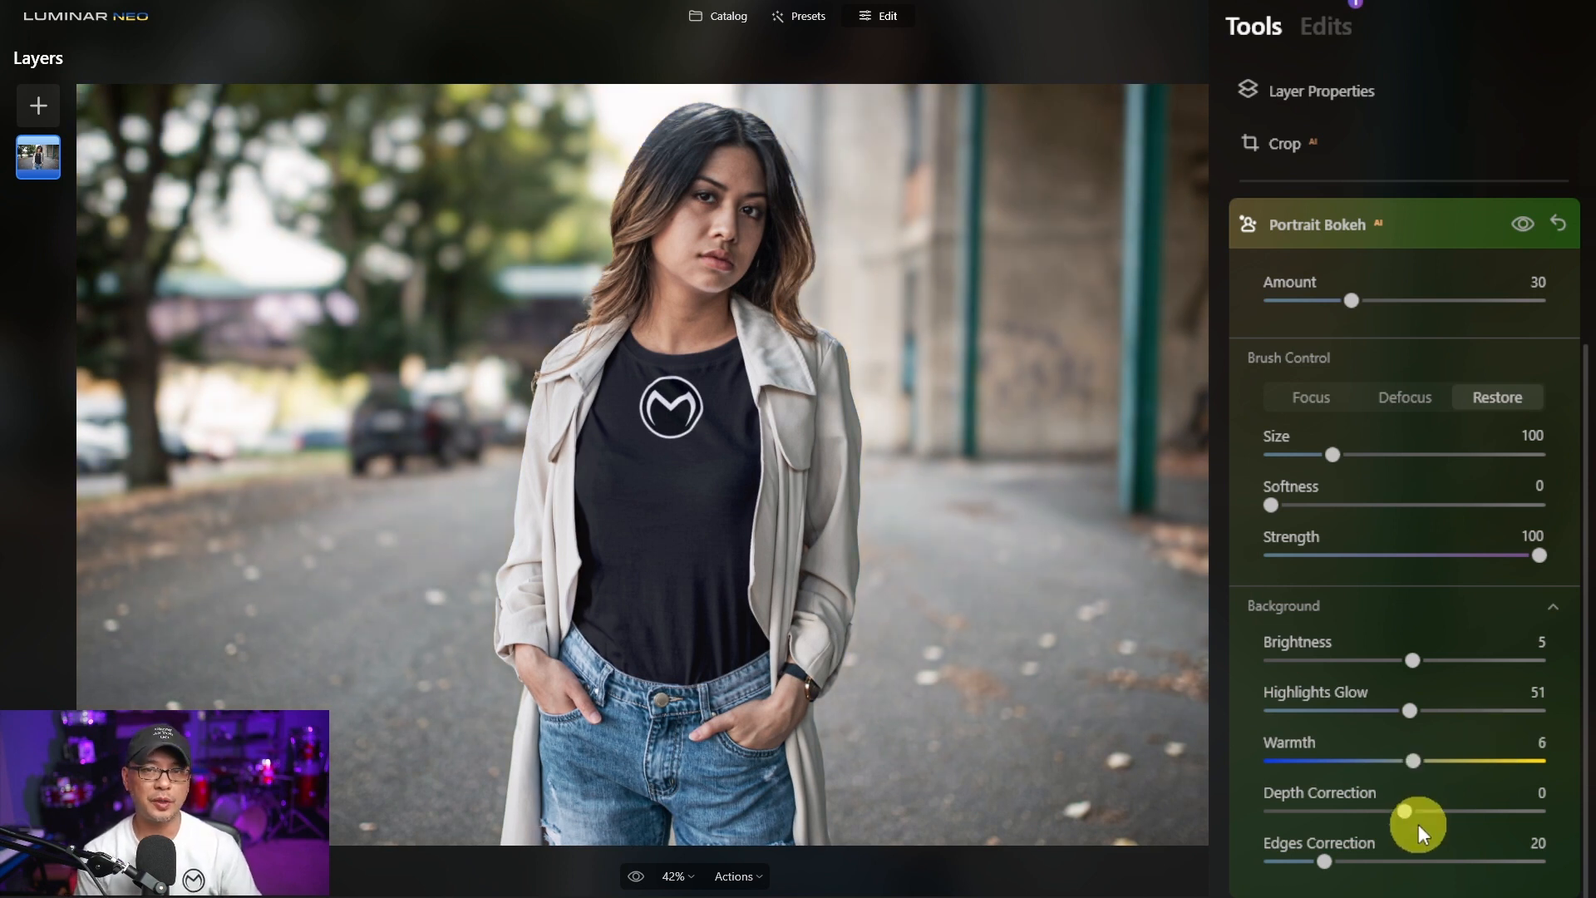
left_click_drag(1418, 824, 1330, 816)
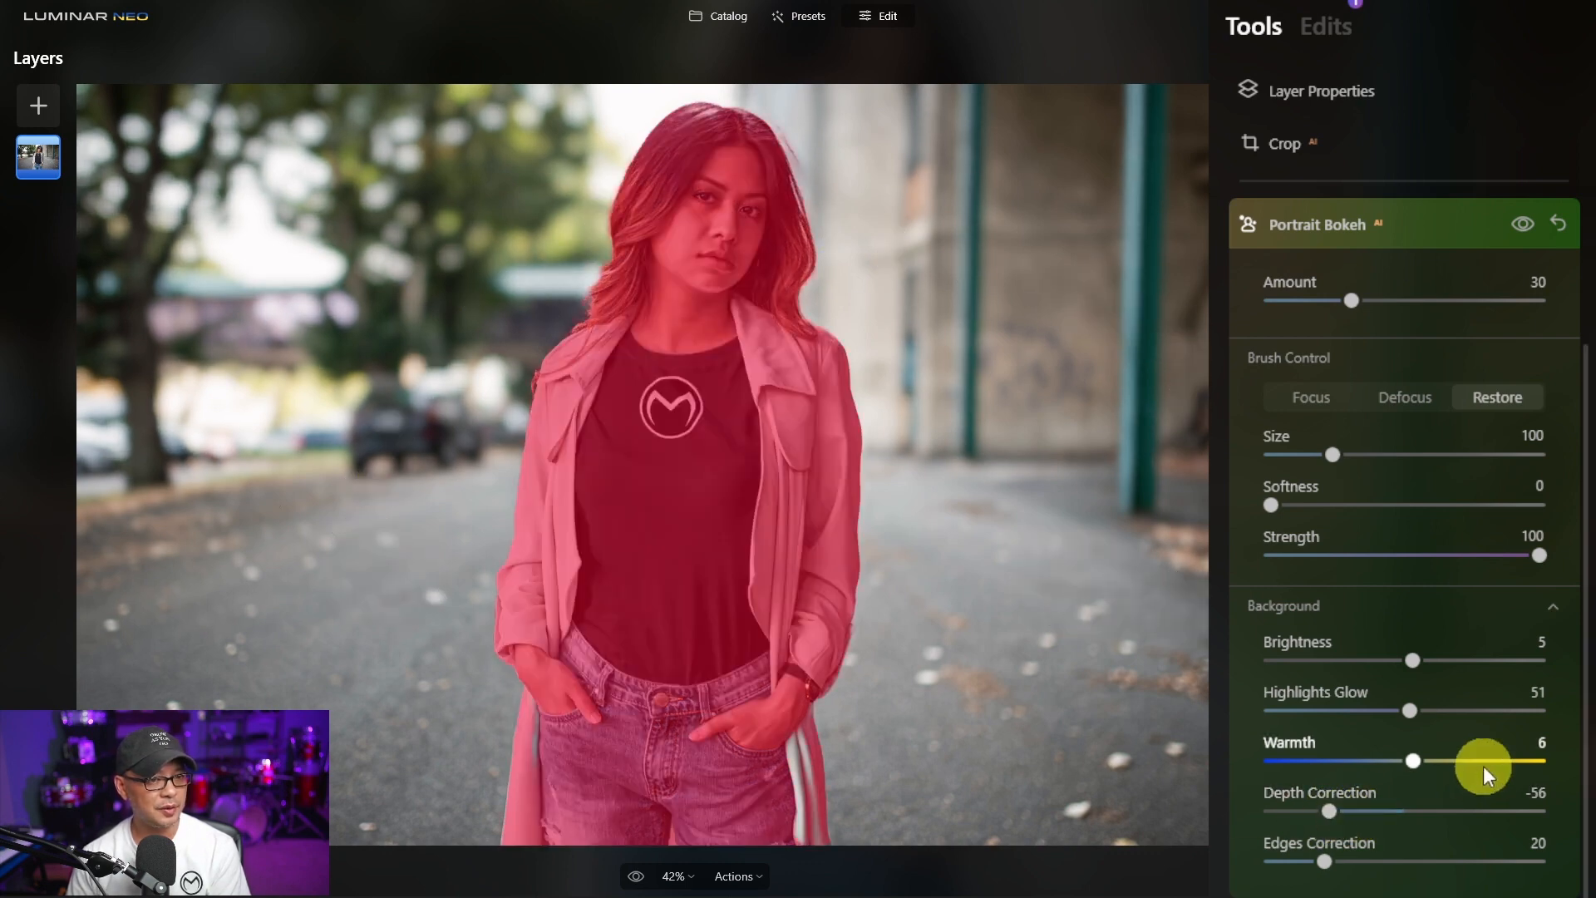
left_click_drag(1329, 811, 1269, 811)
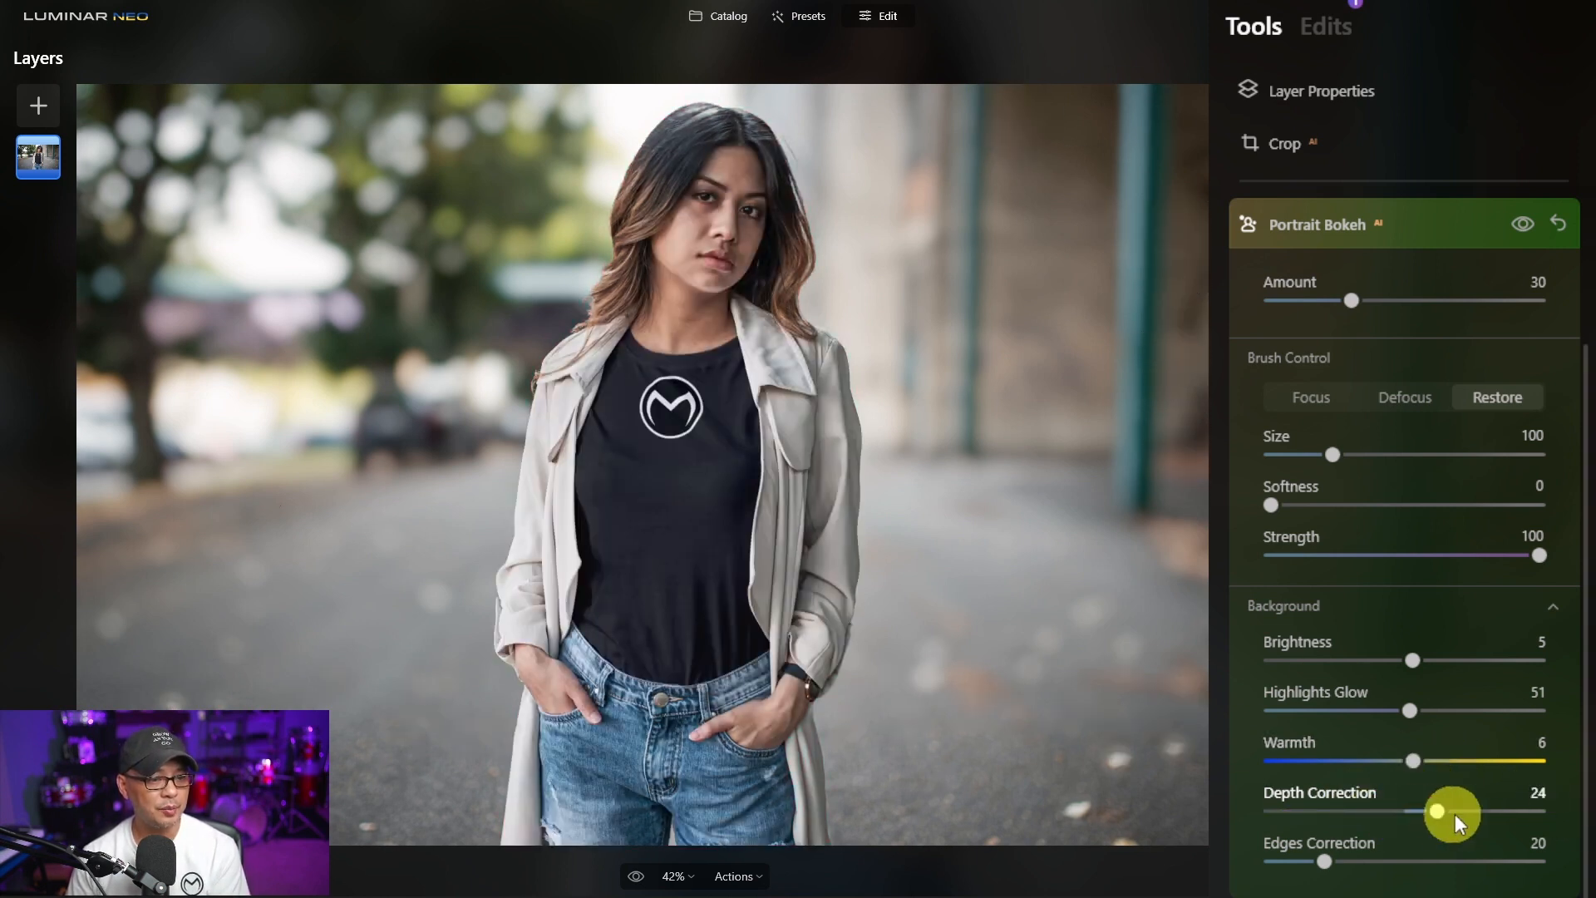
left_click_drag(1455, 815, 1491, 817)
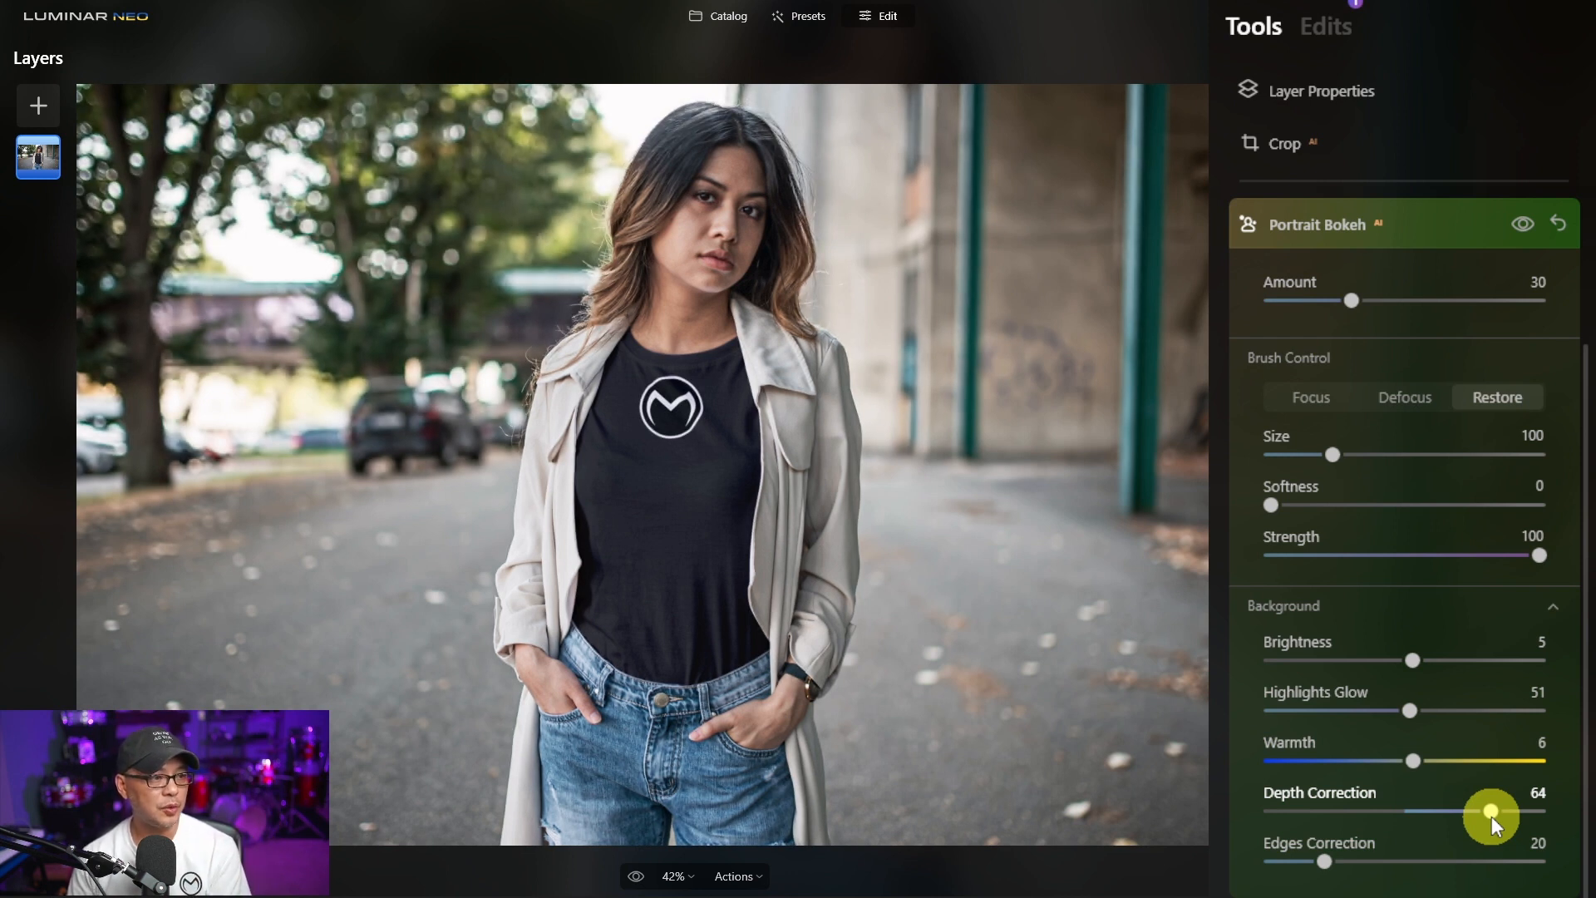
left_click_drag(1492, 811, 1391, 863)
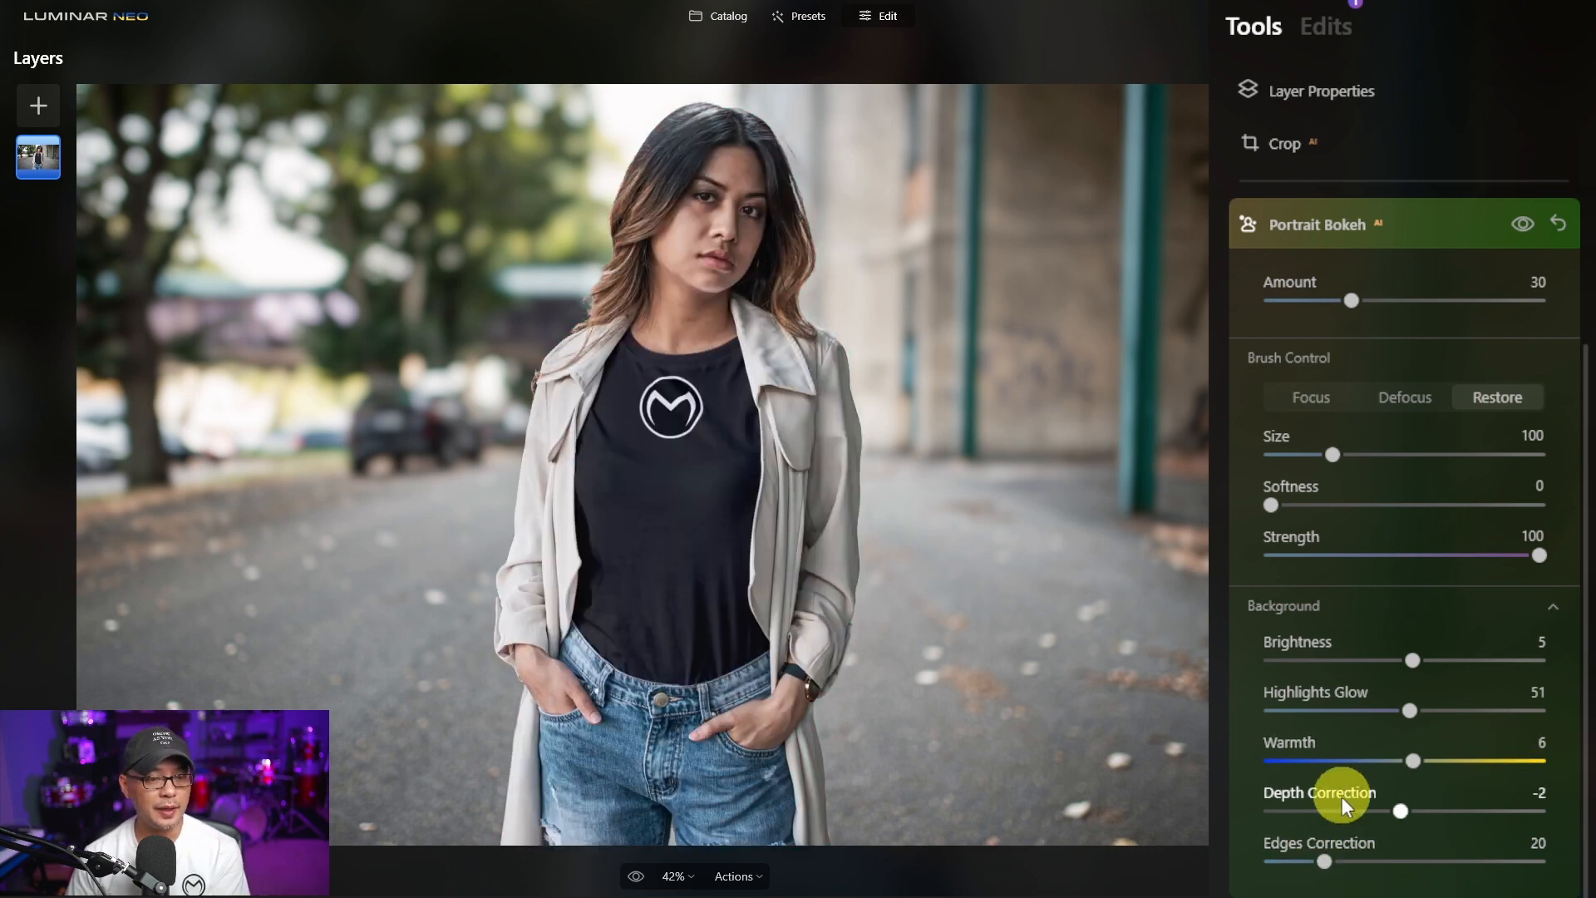
Step: Set the edges correction to 0 and brush Focus over the gap beside the jeans below the woman's wrist
double_click(1314, 852)
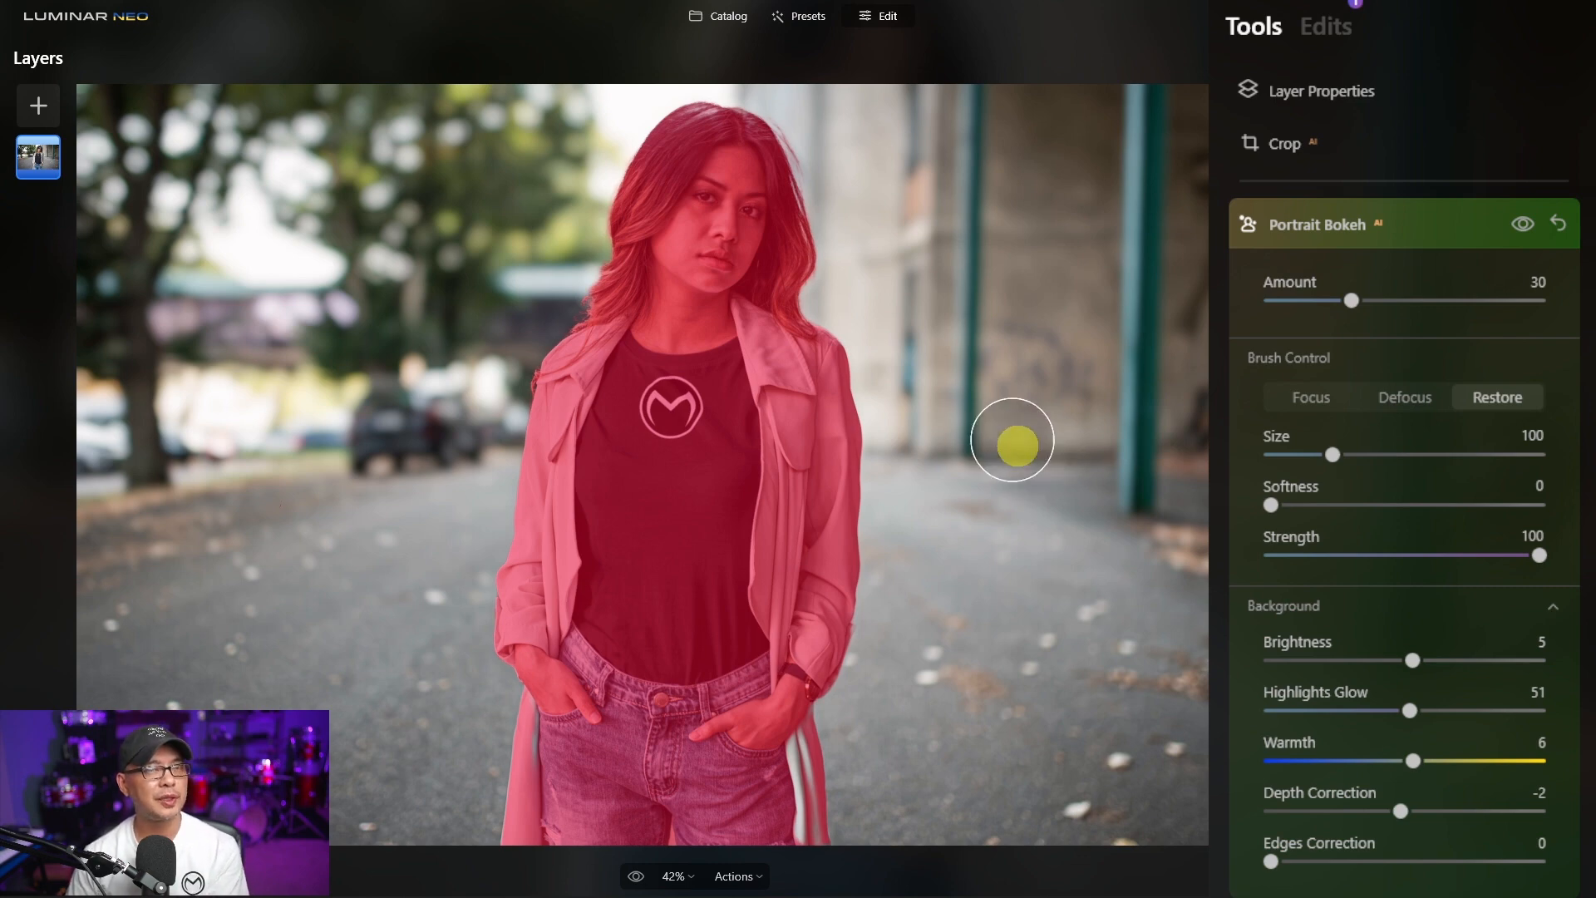
scroll(842, 216, "up", 3)
scroll(842, 216, "up", 1)
scroll(676, 586, "up", 2)
left_click_drag(770, 247, 705, 499)
left_click_drag(666, 705, 812, 305)
left_click_drag(723, 651, 752, 258)
left_click_drag(761, 688, 826, 295)
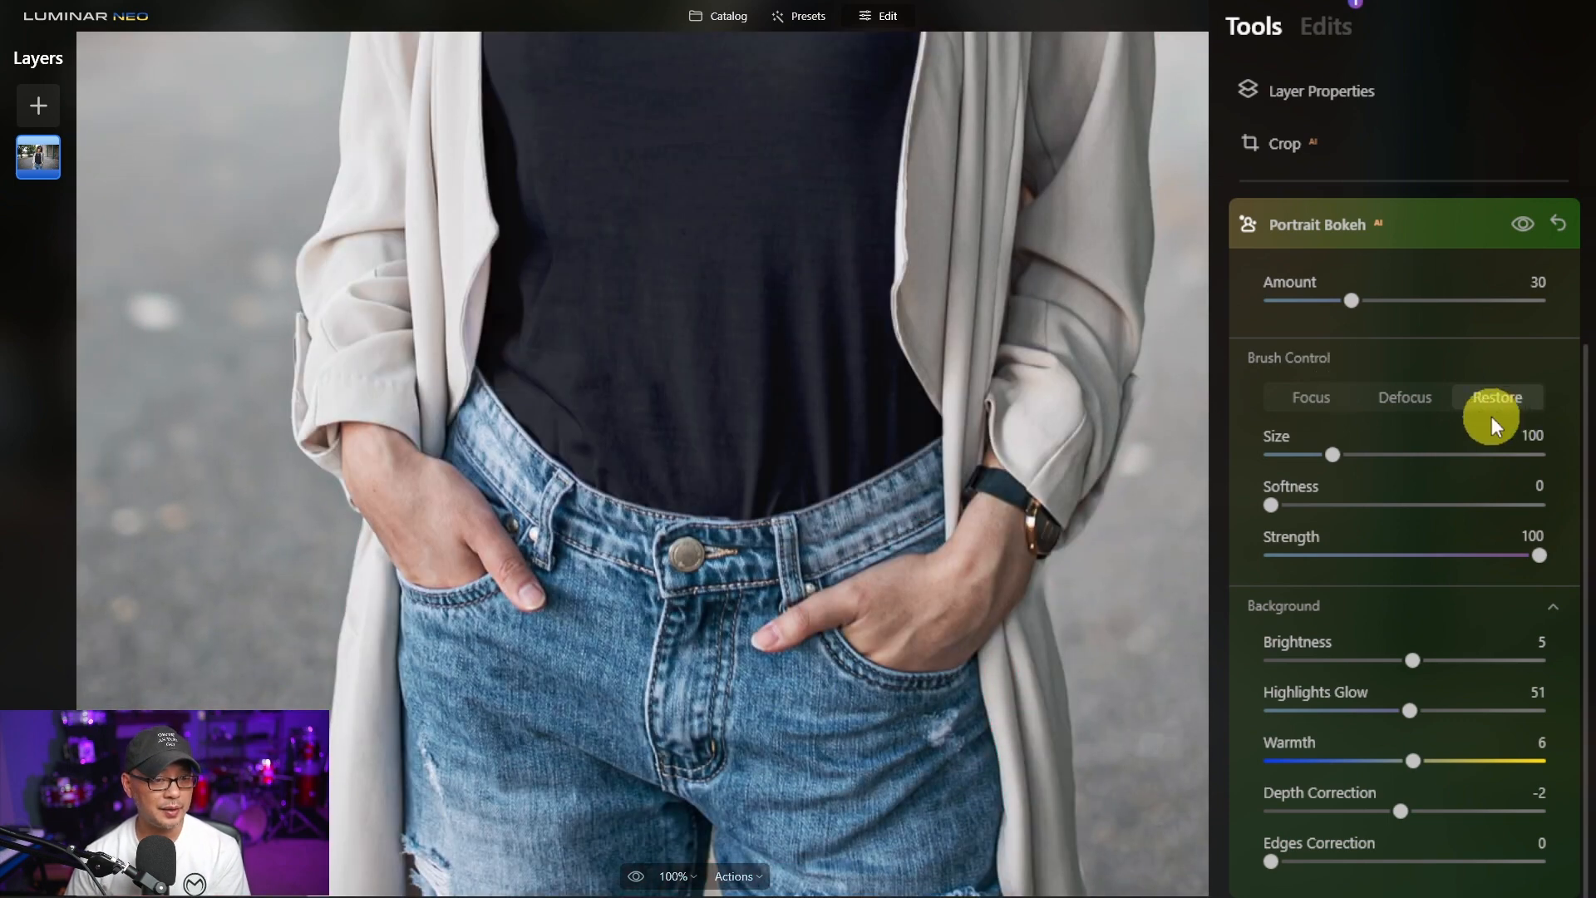
left_click(1311, 397)
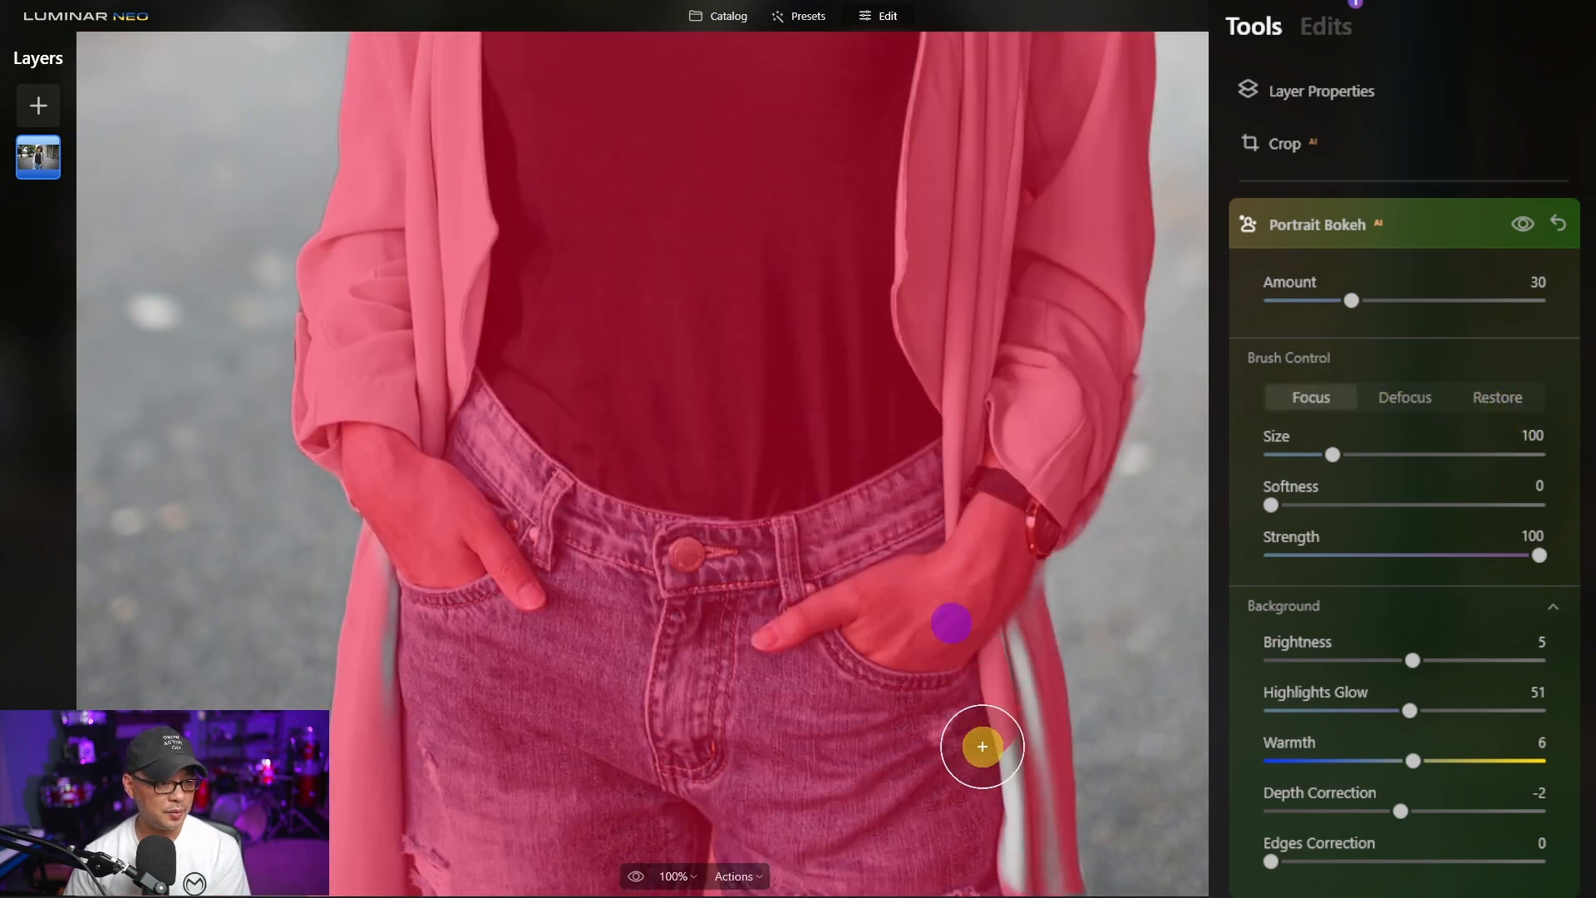
mouse_move(983, 795)
left_mouse_down()
mouse_move(1003, 882)
mouse_move(995, 606)
left_mouse_up()
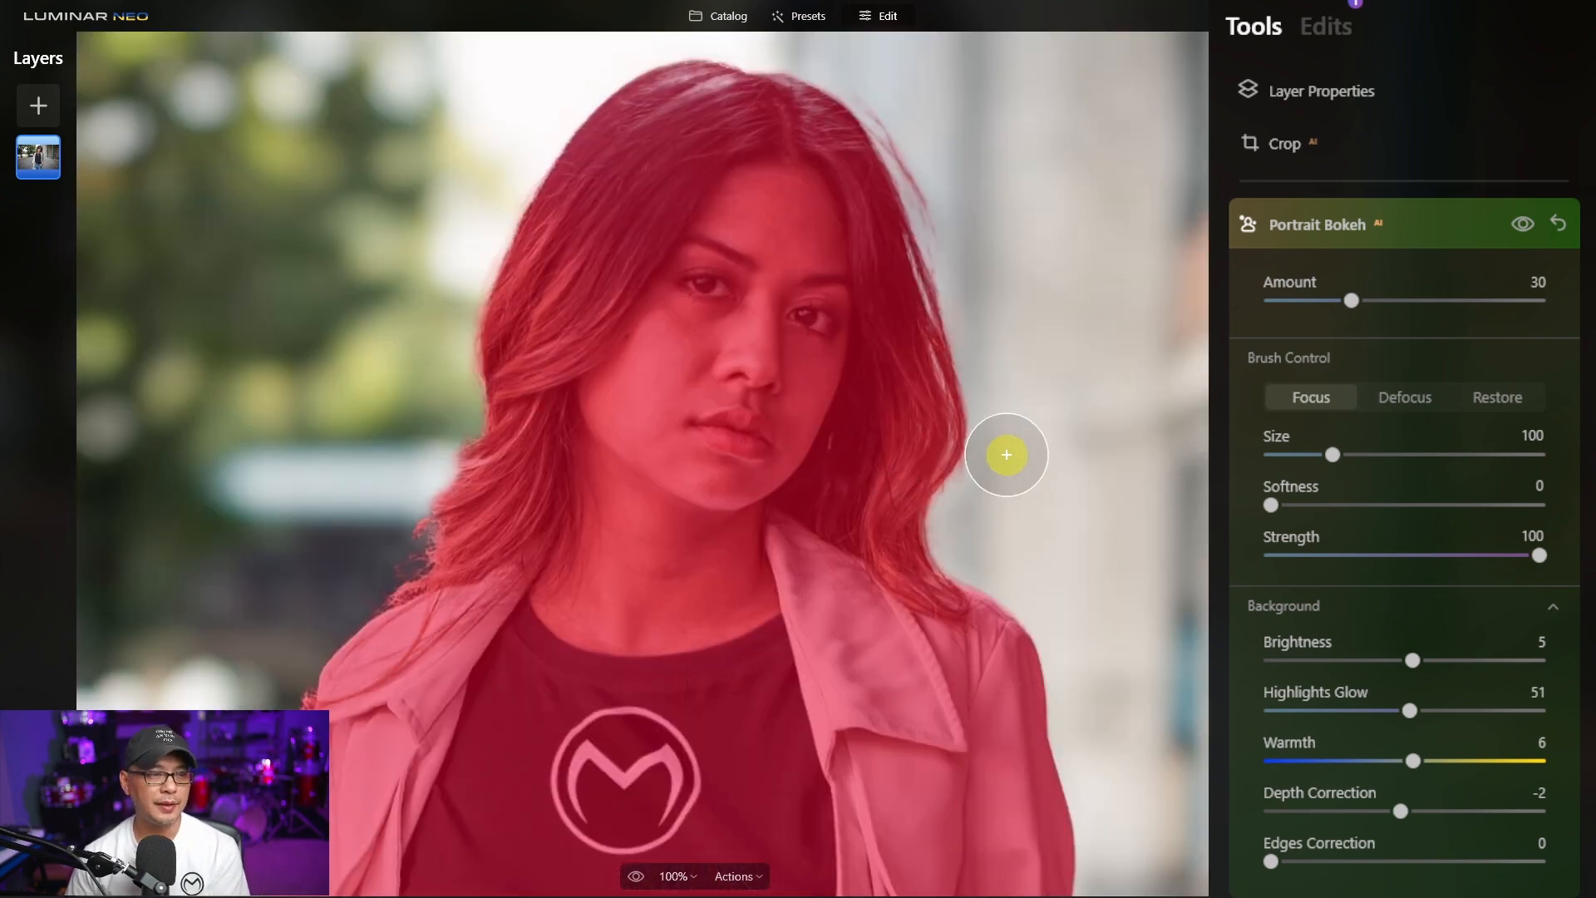
Step: Try an edges correction of 83, return it to 0, and settle on 1
left_click_drag(1347, 863, 1494, 856)
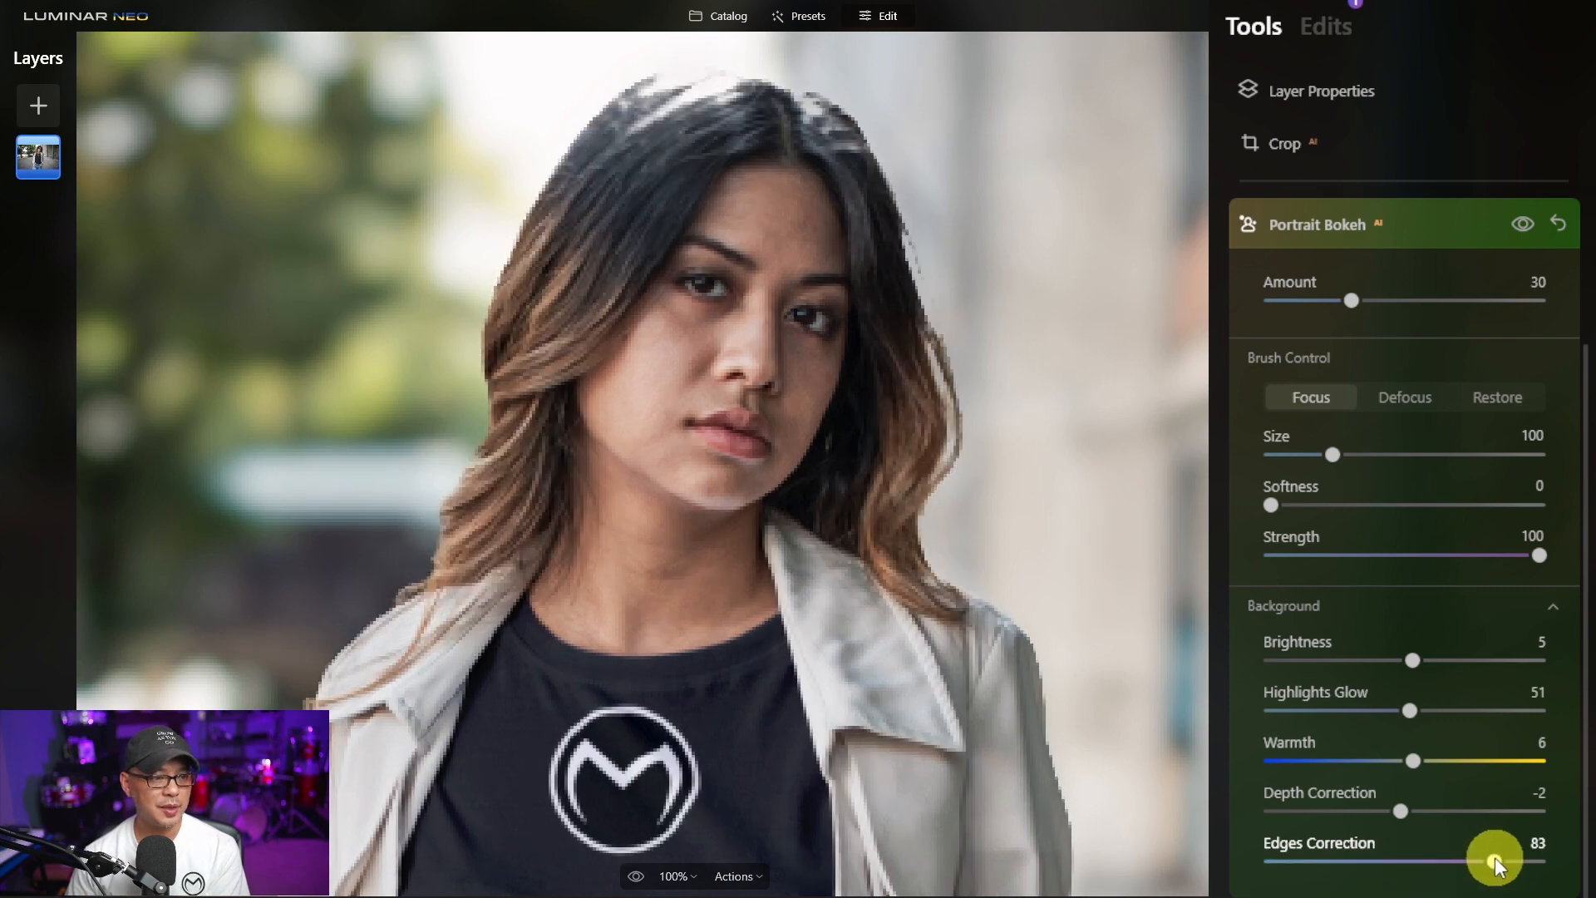
scroll(884, 224, "down", 2)
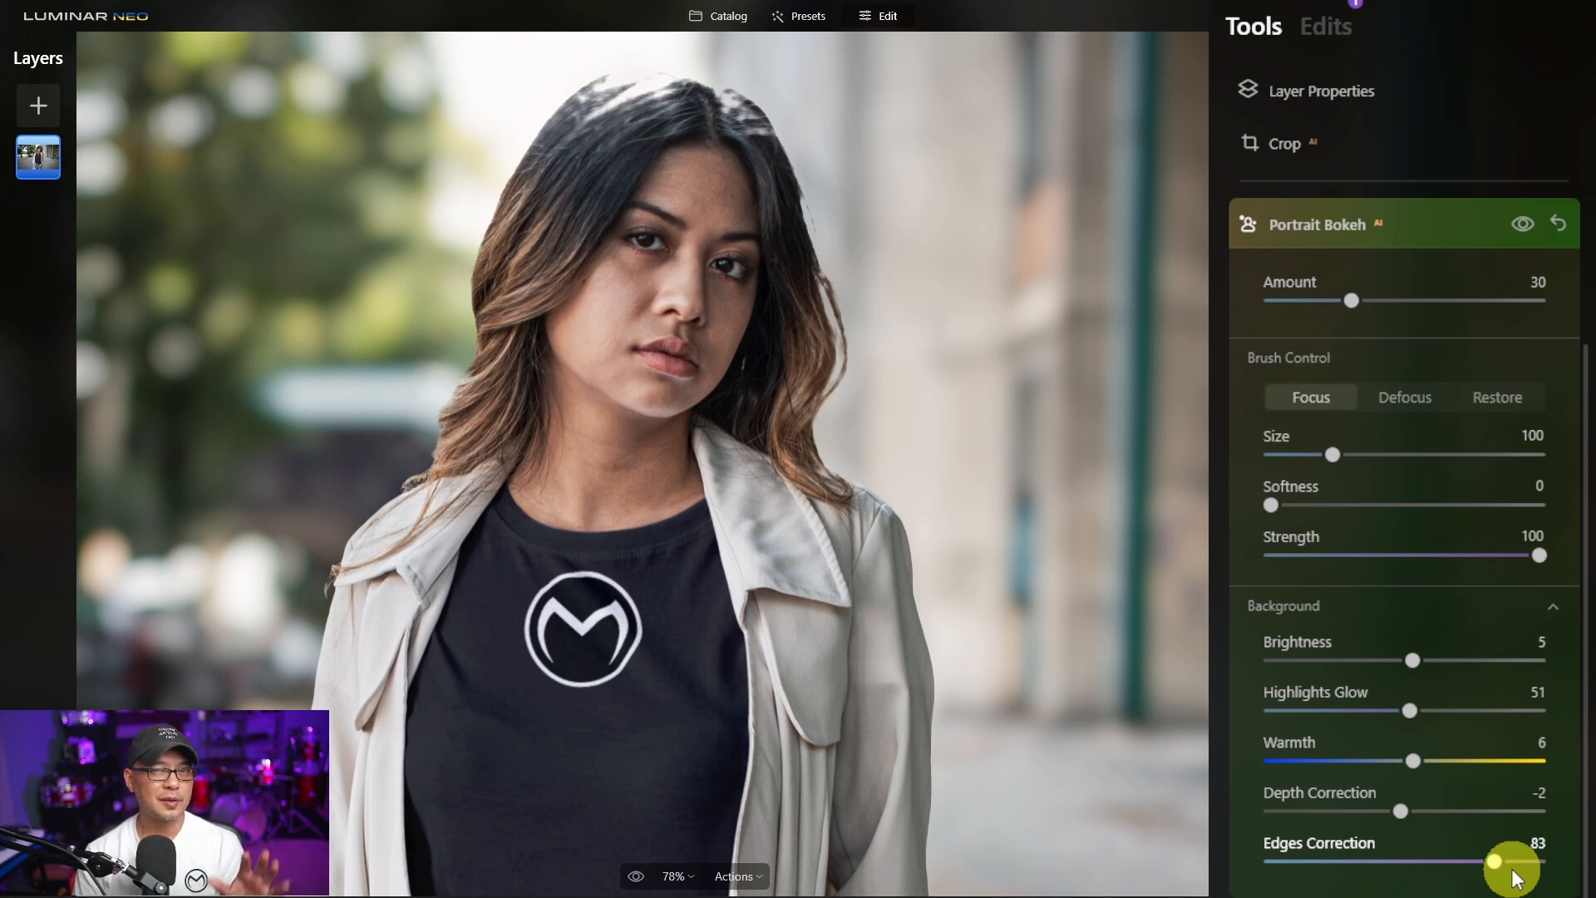
left_click_drag(1511, 868, 1263, 865)
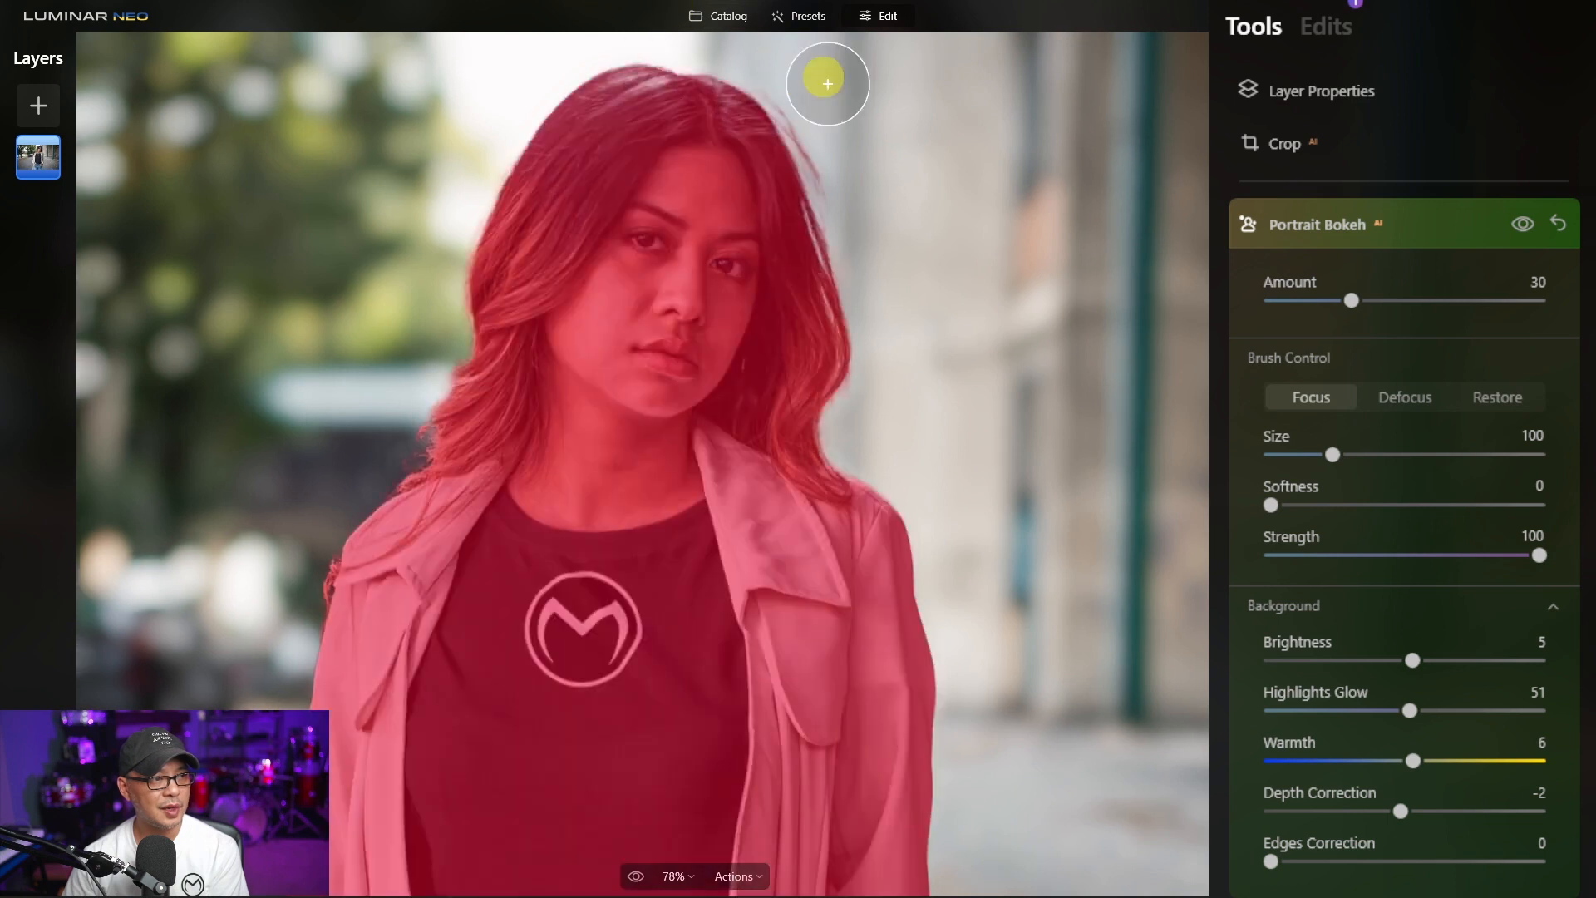
left_click_drag(1443, 858, 1485, 871)
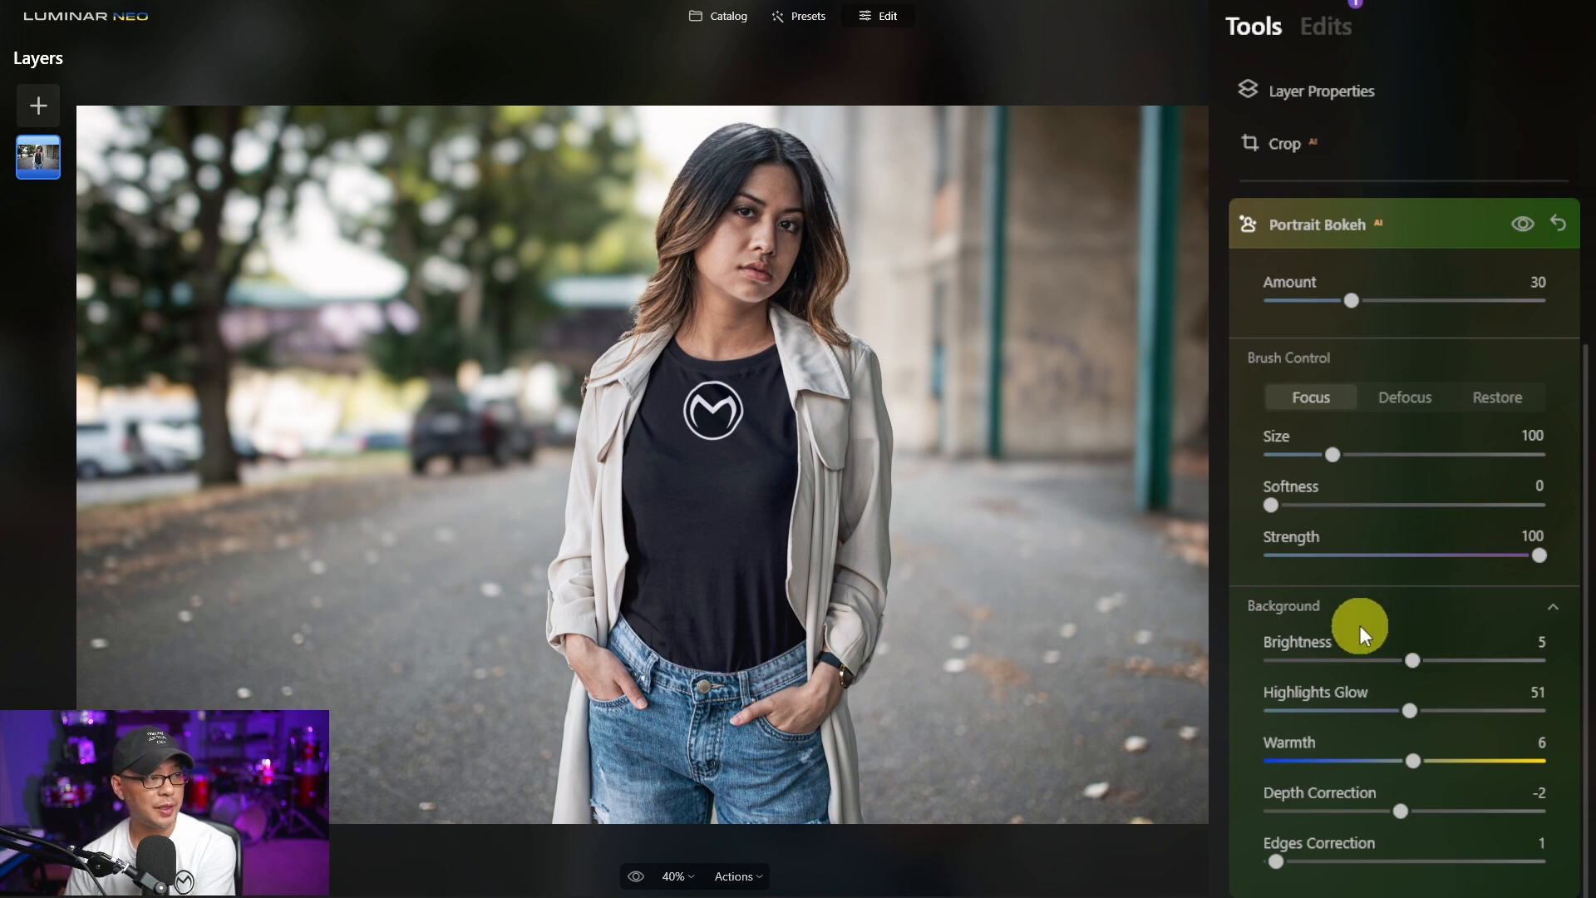
Step: Compare the background and the woman's hair edges before and after the bokeh effect
scroll(542, 285, "up", 3)
scroll(329, 260, "up", 2)
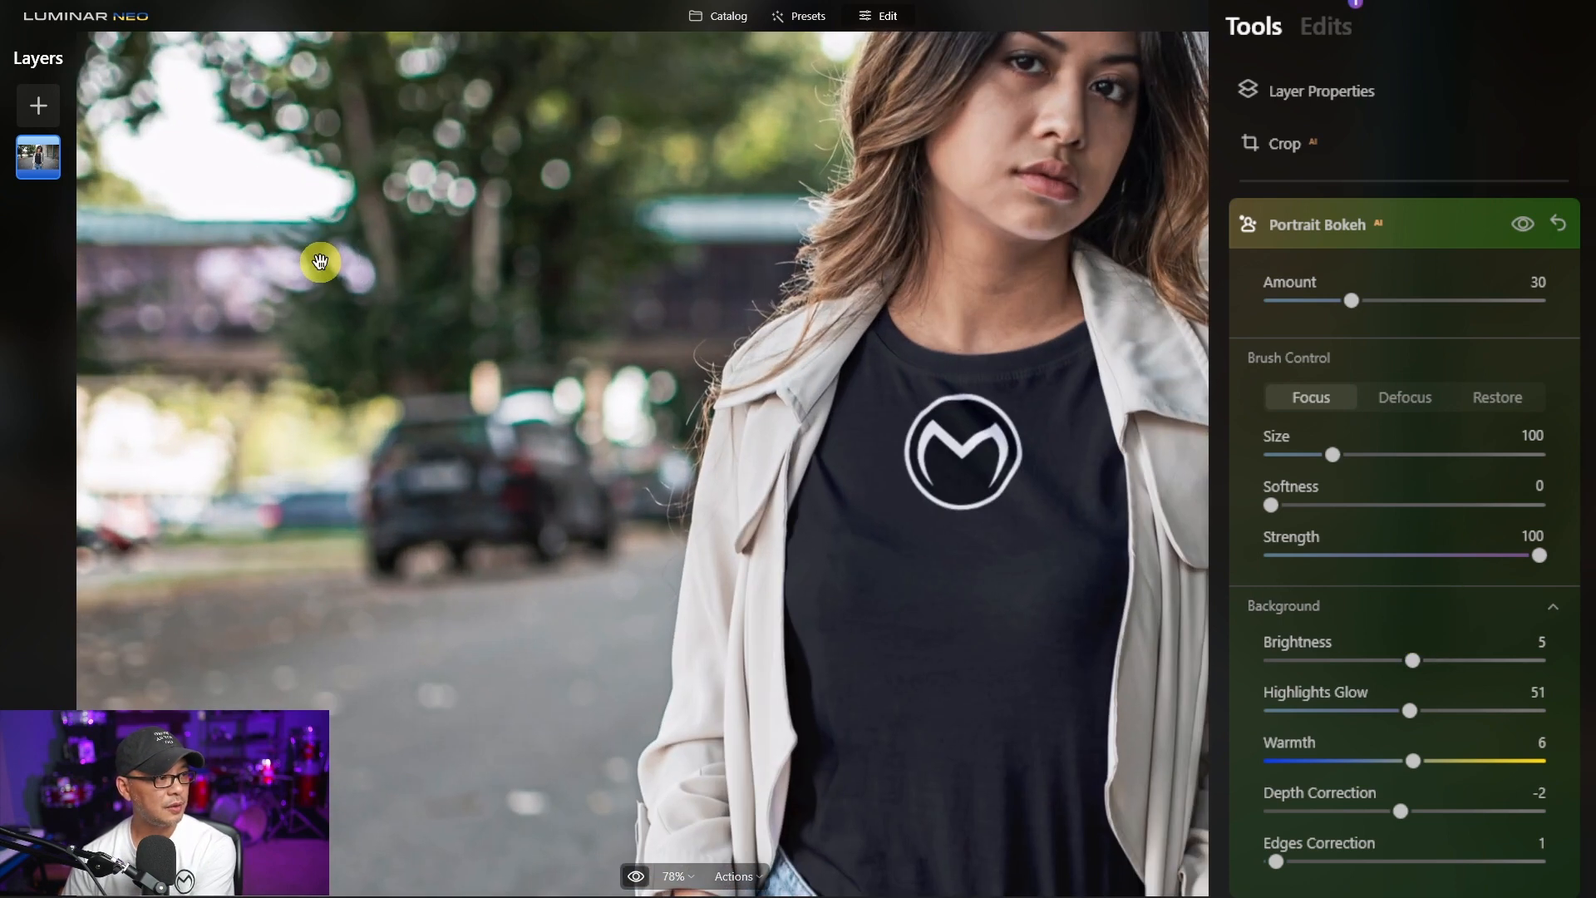
left_click_drag(331, 281, 773, 613)
left_click_drag(496, 349, 652, 405)
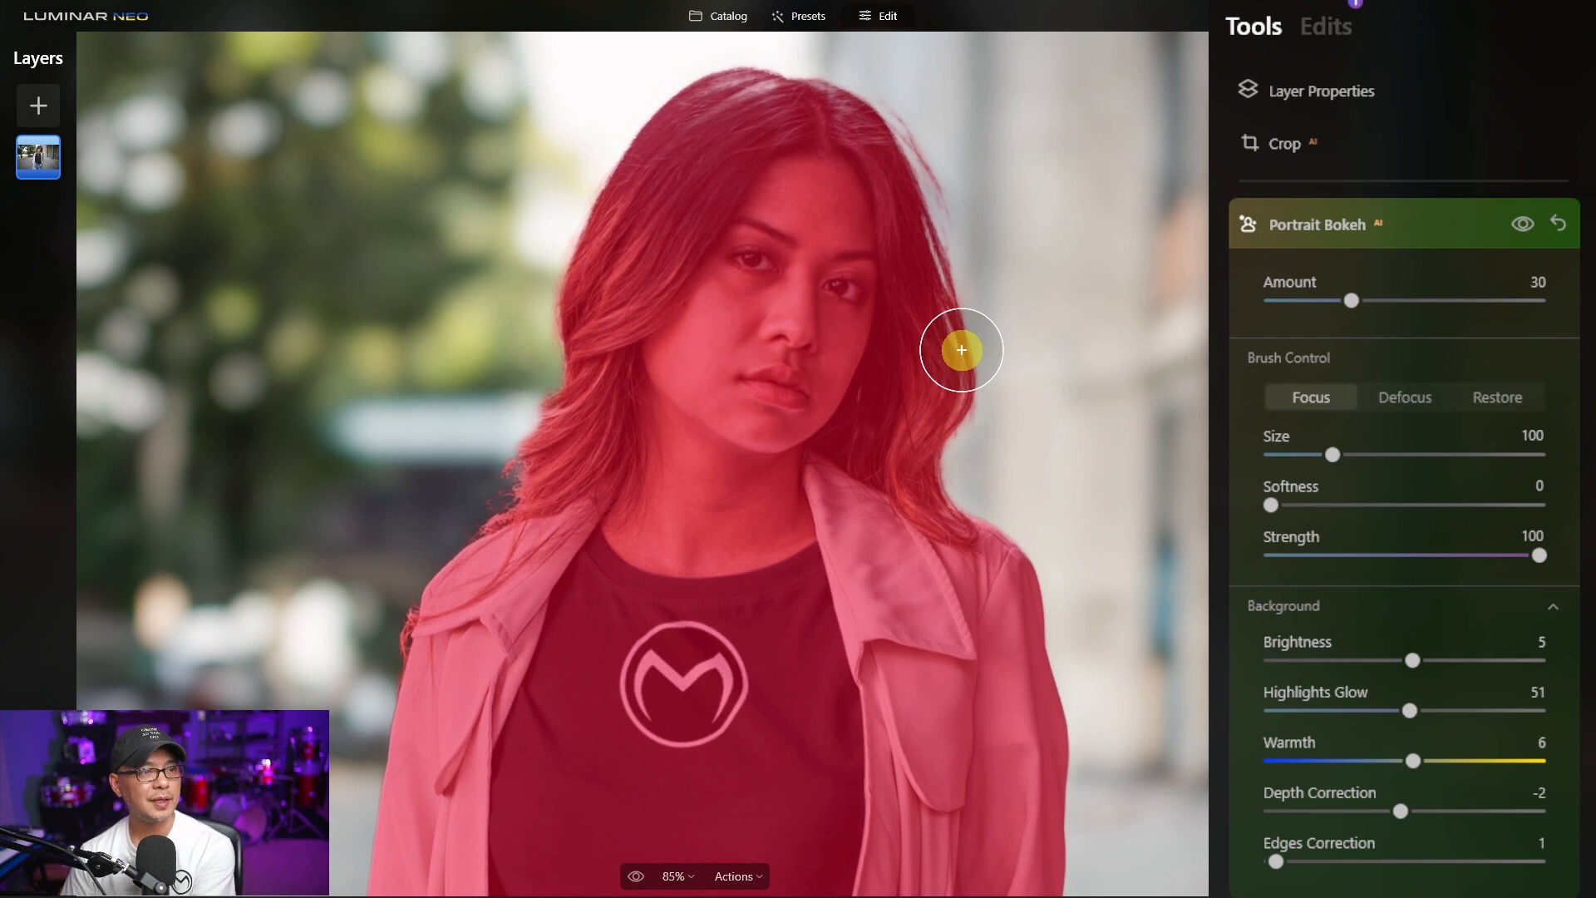
key("backslash")
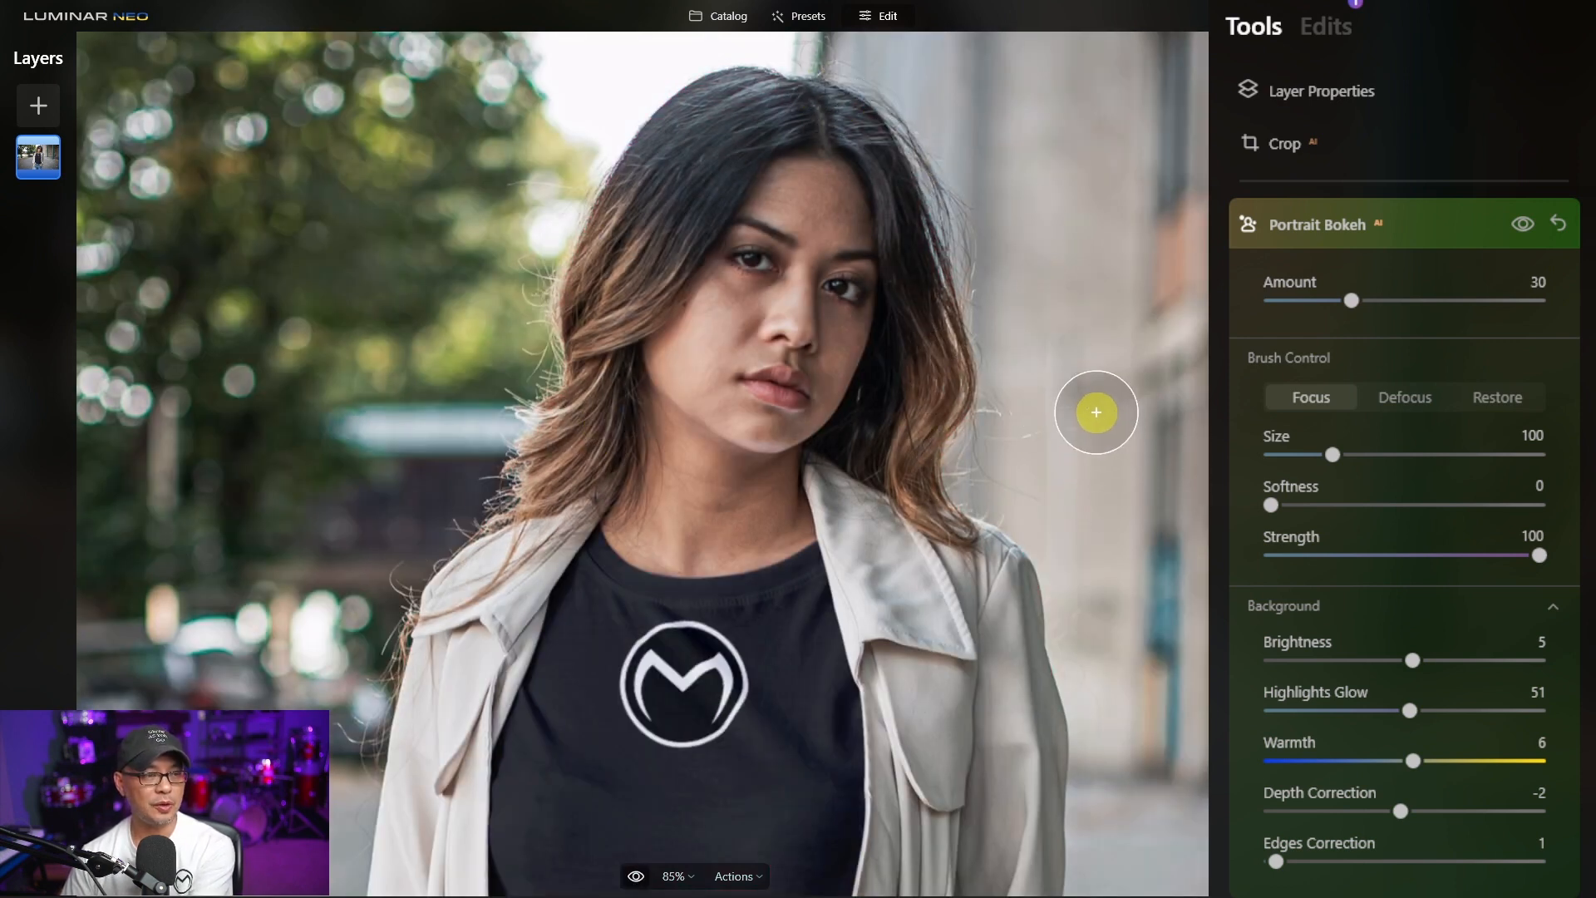
key("backslash")
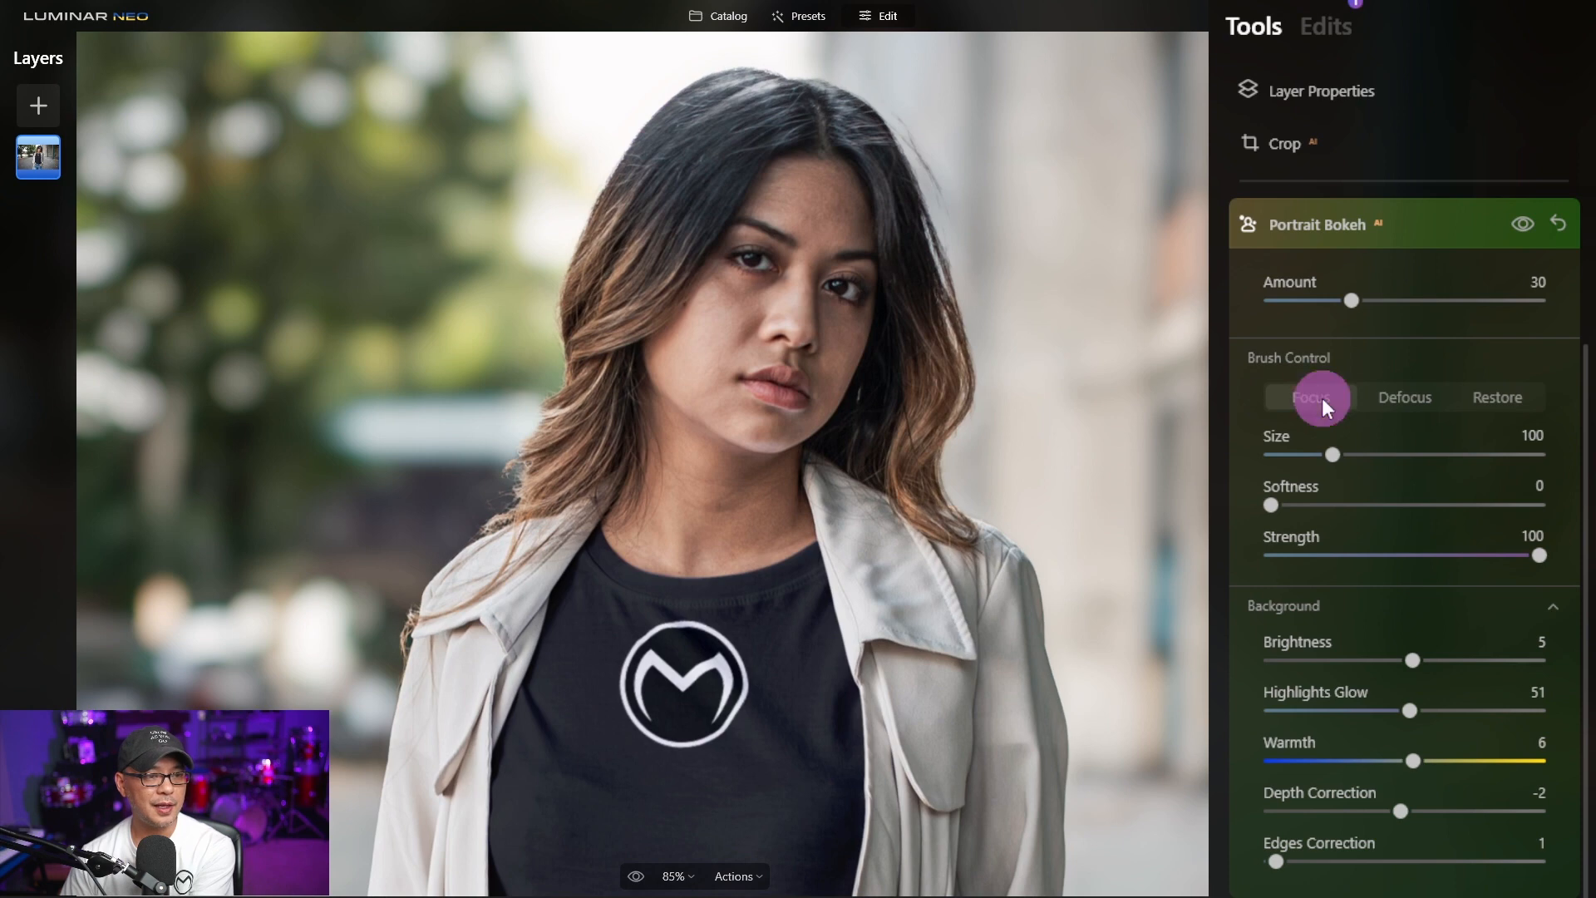
Step: Reduce the Focus brush size to 52 and paint a stroke over the loose hair strands beside the woman's forehead and eye
scroll(1001, 229, "up", 5)
key("[")
key("[")
key("[")
key("[")
key("[")
key("[")
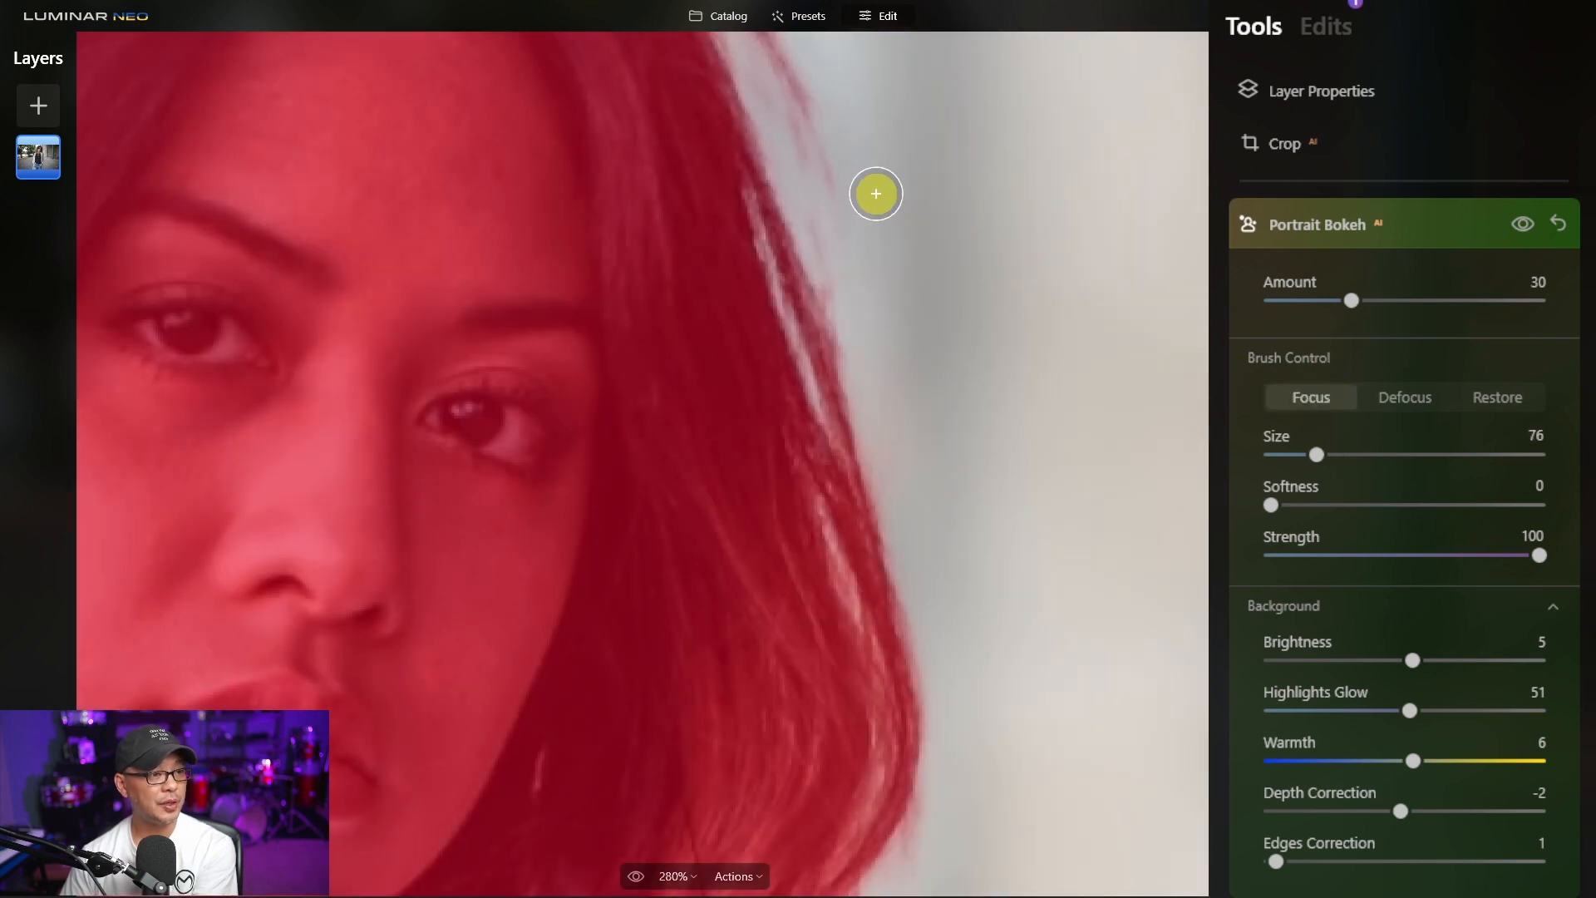
left_click_drag(801, 100, 834, 349)
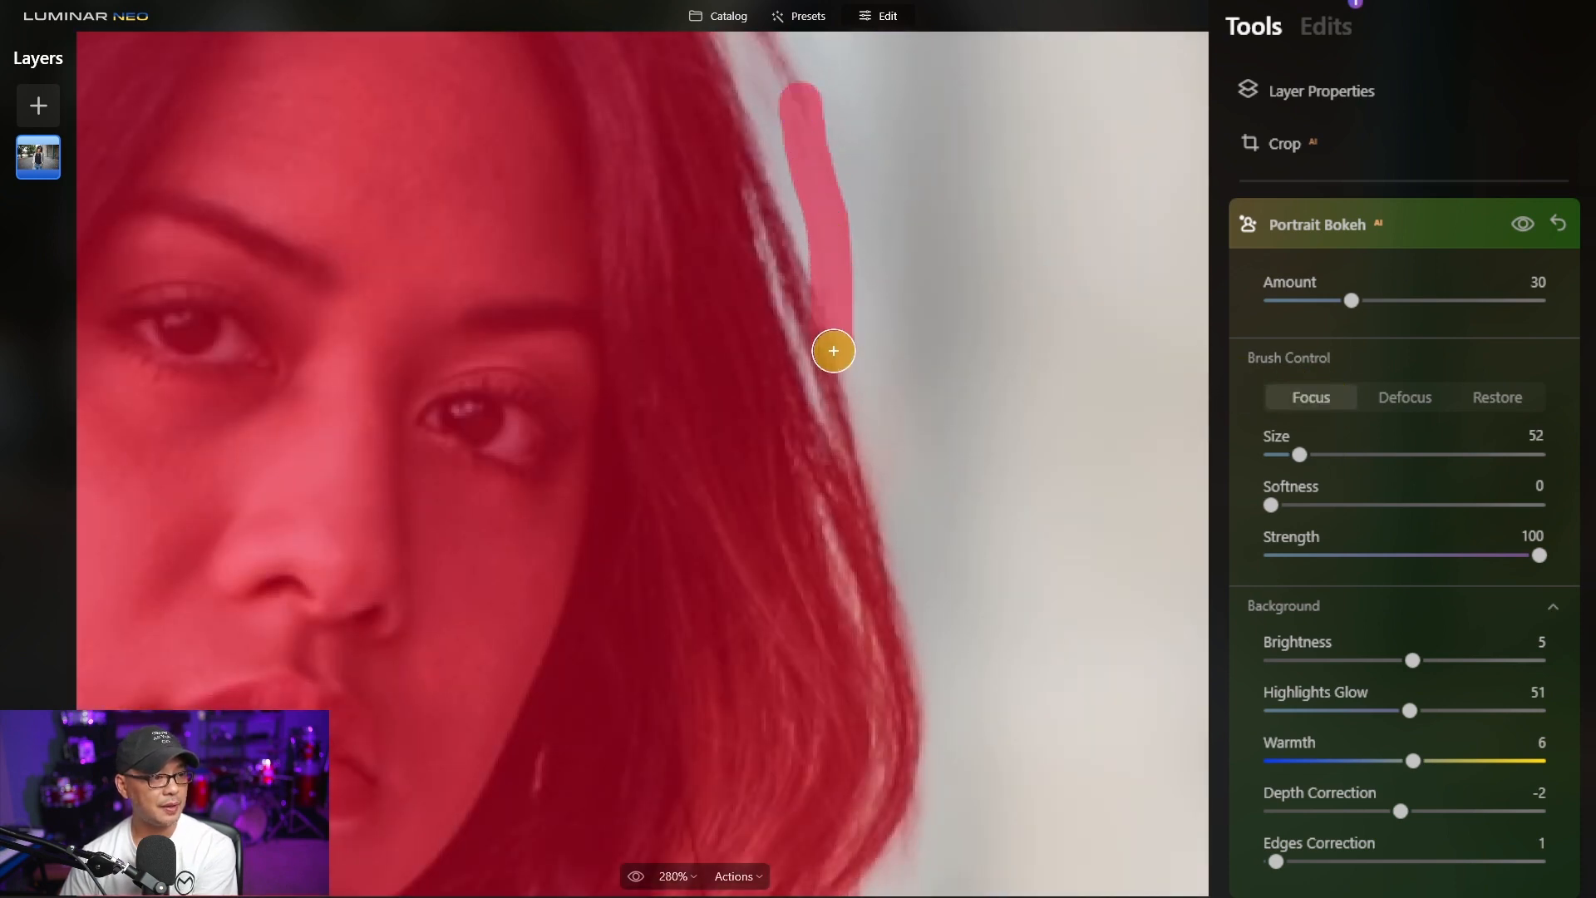
scroll(834, 349, "down", 3)
scroll(737, 663, "down", 2)
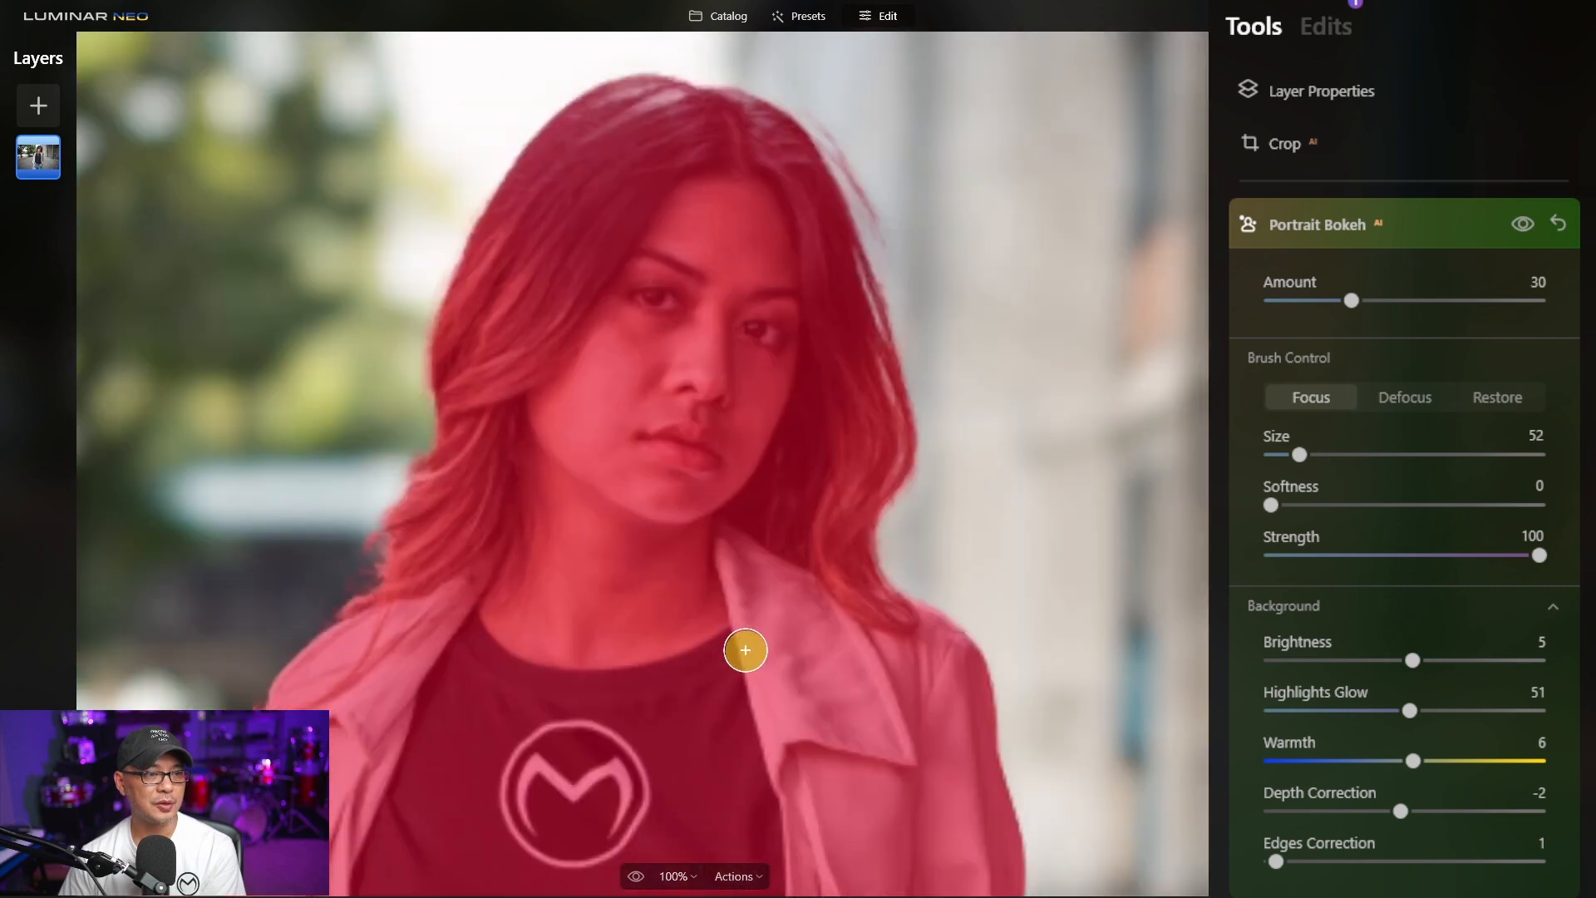
Step: Paint a Focus stroke along the outer hair edge on the opposite side of her face, down to the shoulder
left_click(1330, 391)
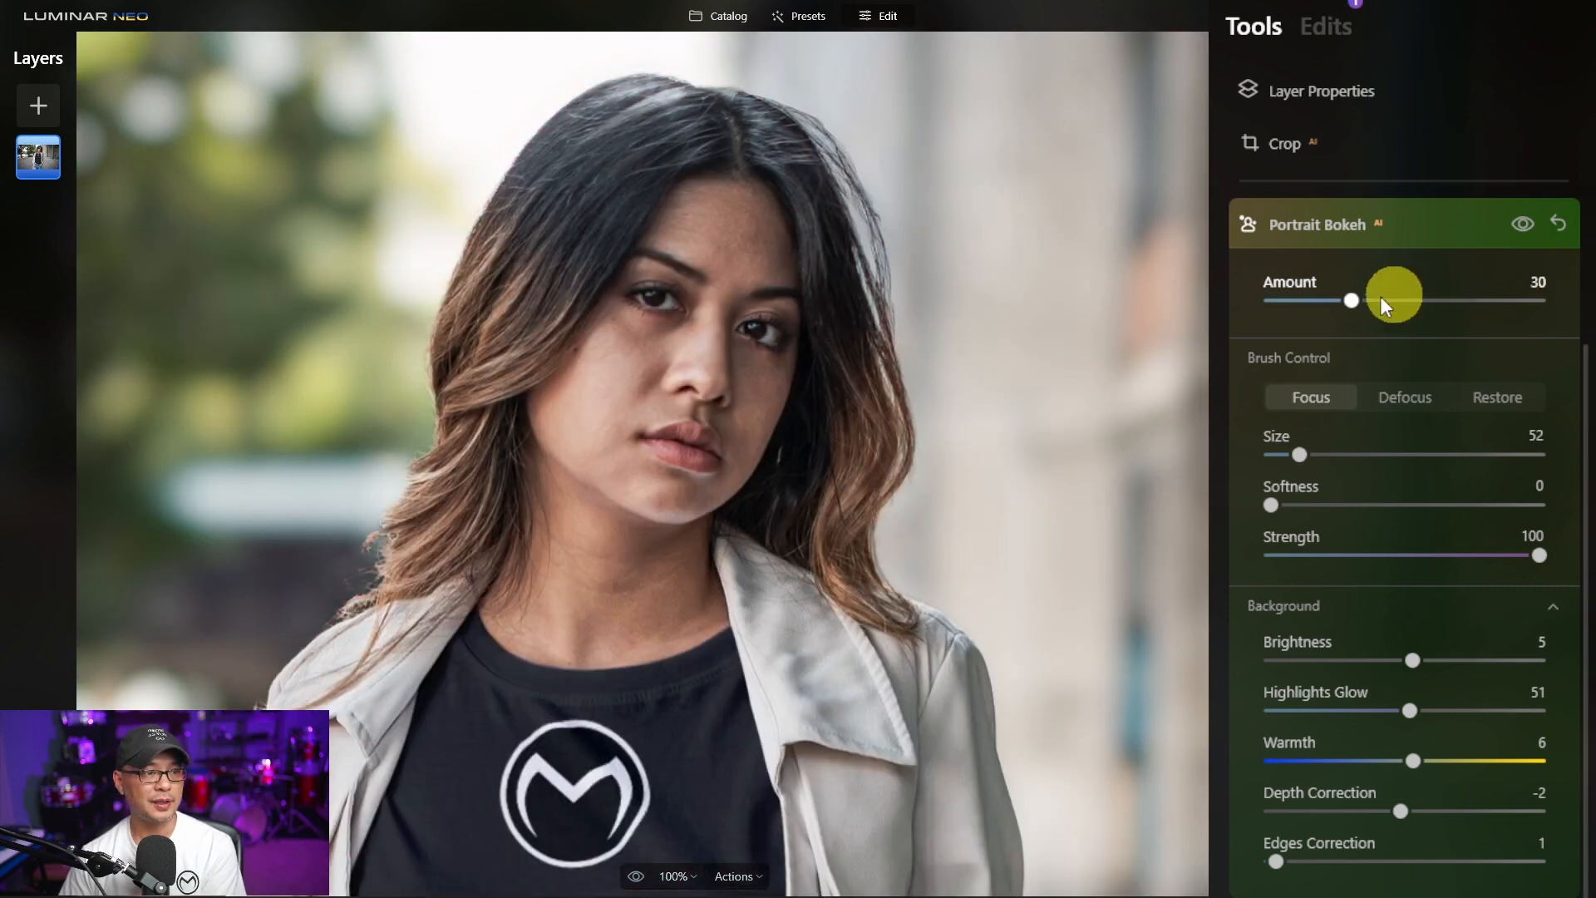
scroll(1111, 409, "down", 4)
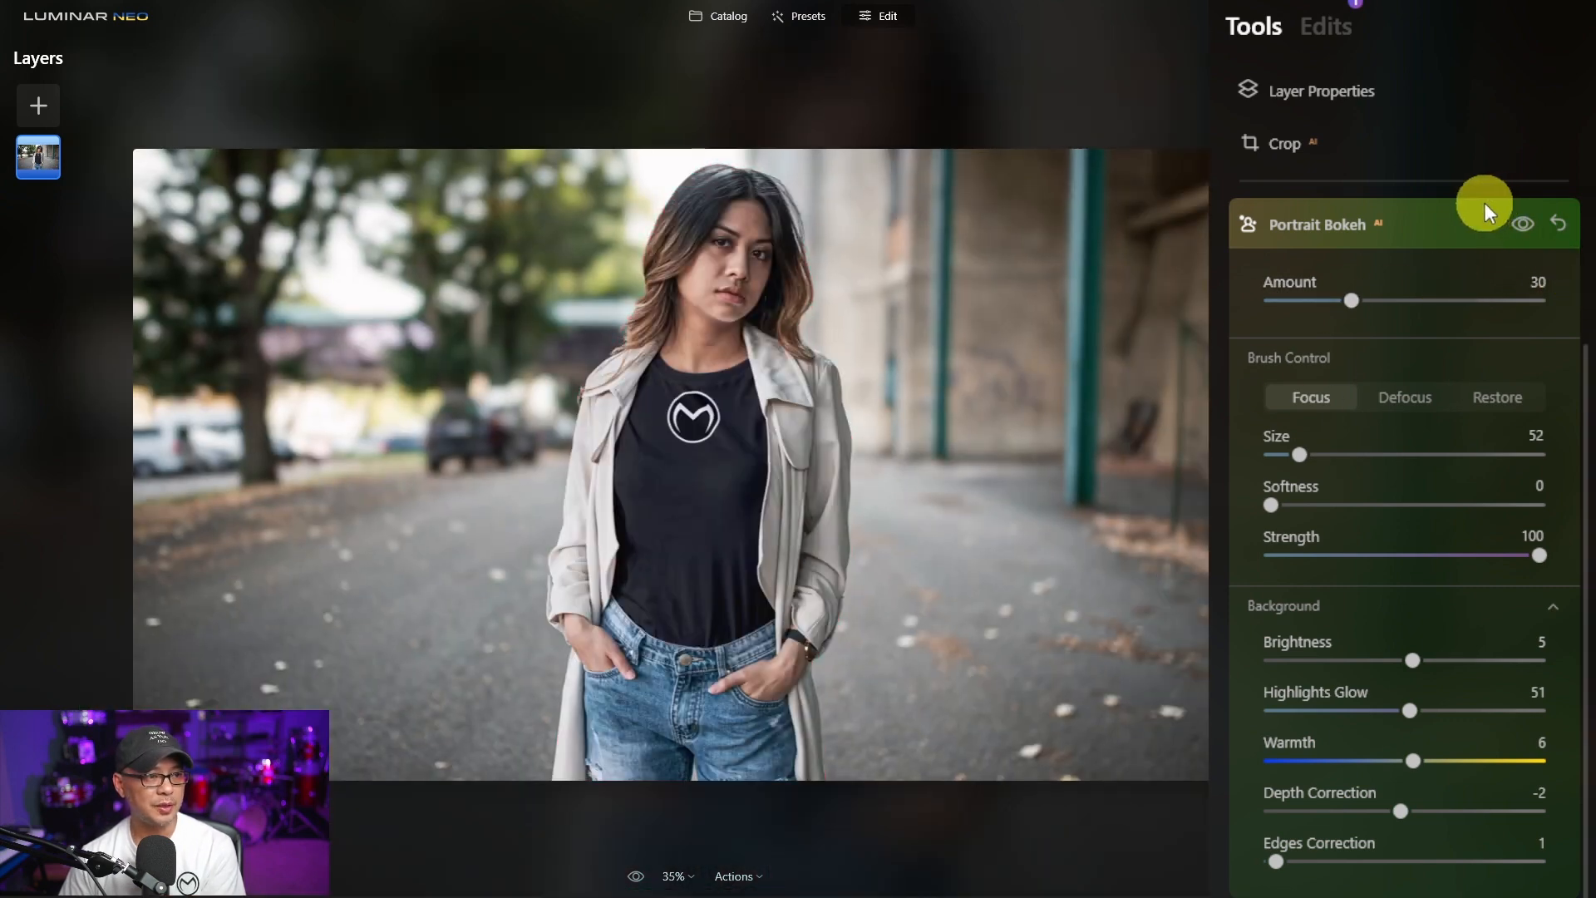
scroll(794, 193, "up", 4)
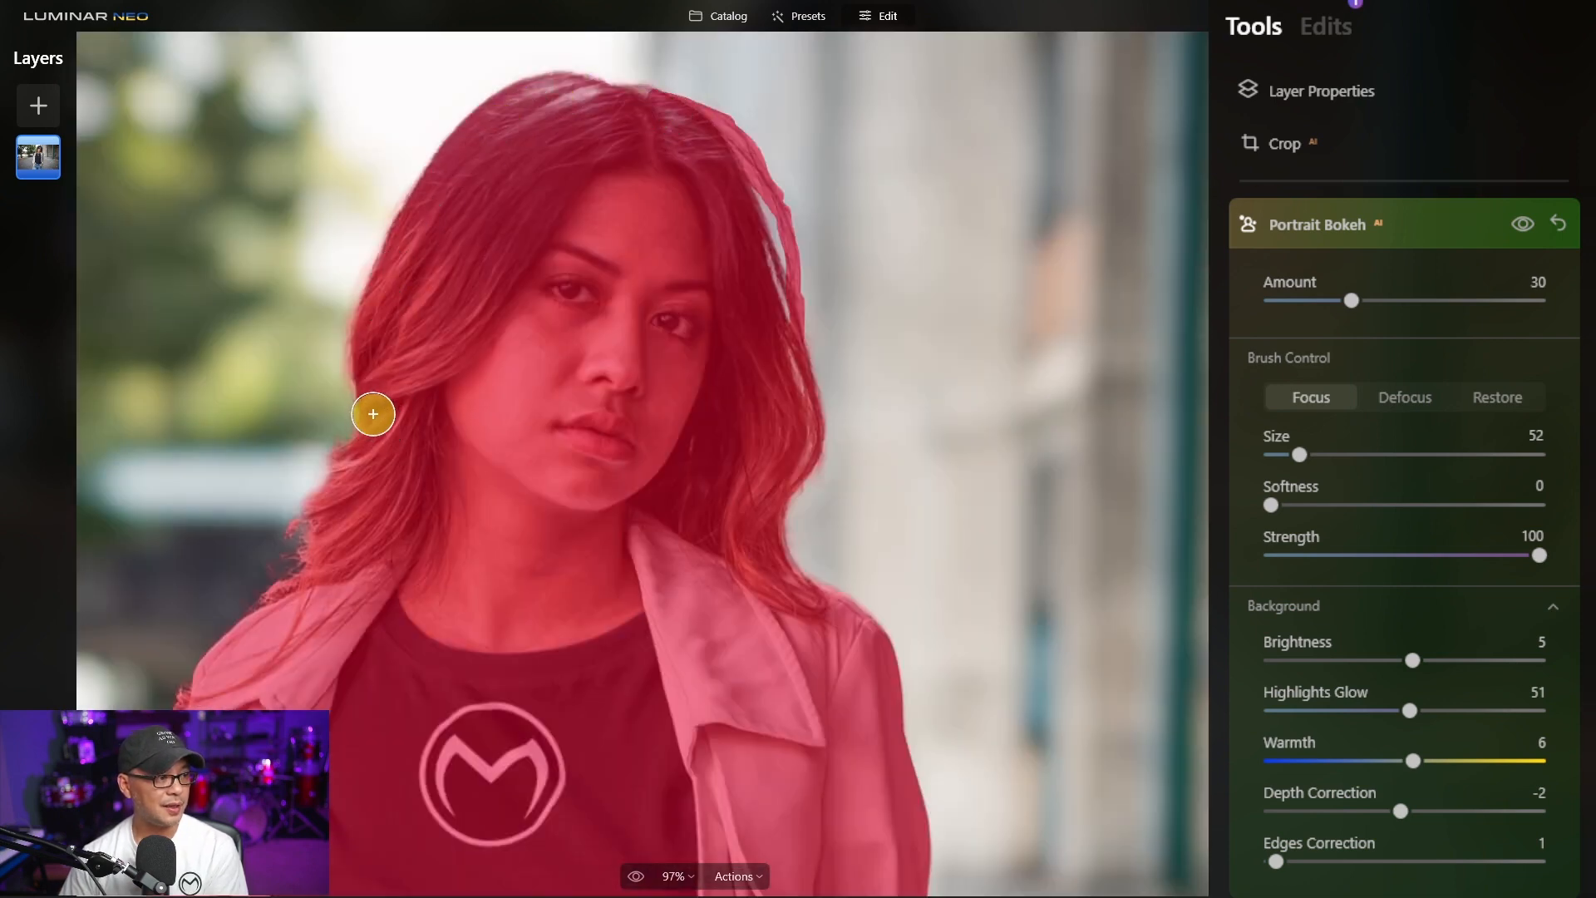
mouse_move(370, 413)
left_mouse_down()
mouse_move(357, 369)
mouse_move(369, 318)
mouse_move(442, 168)
mouse_move(460, 189)
mouse_move(276, 610)
left_mouse_up()
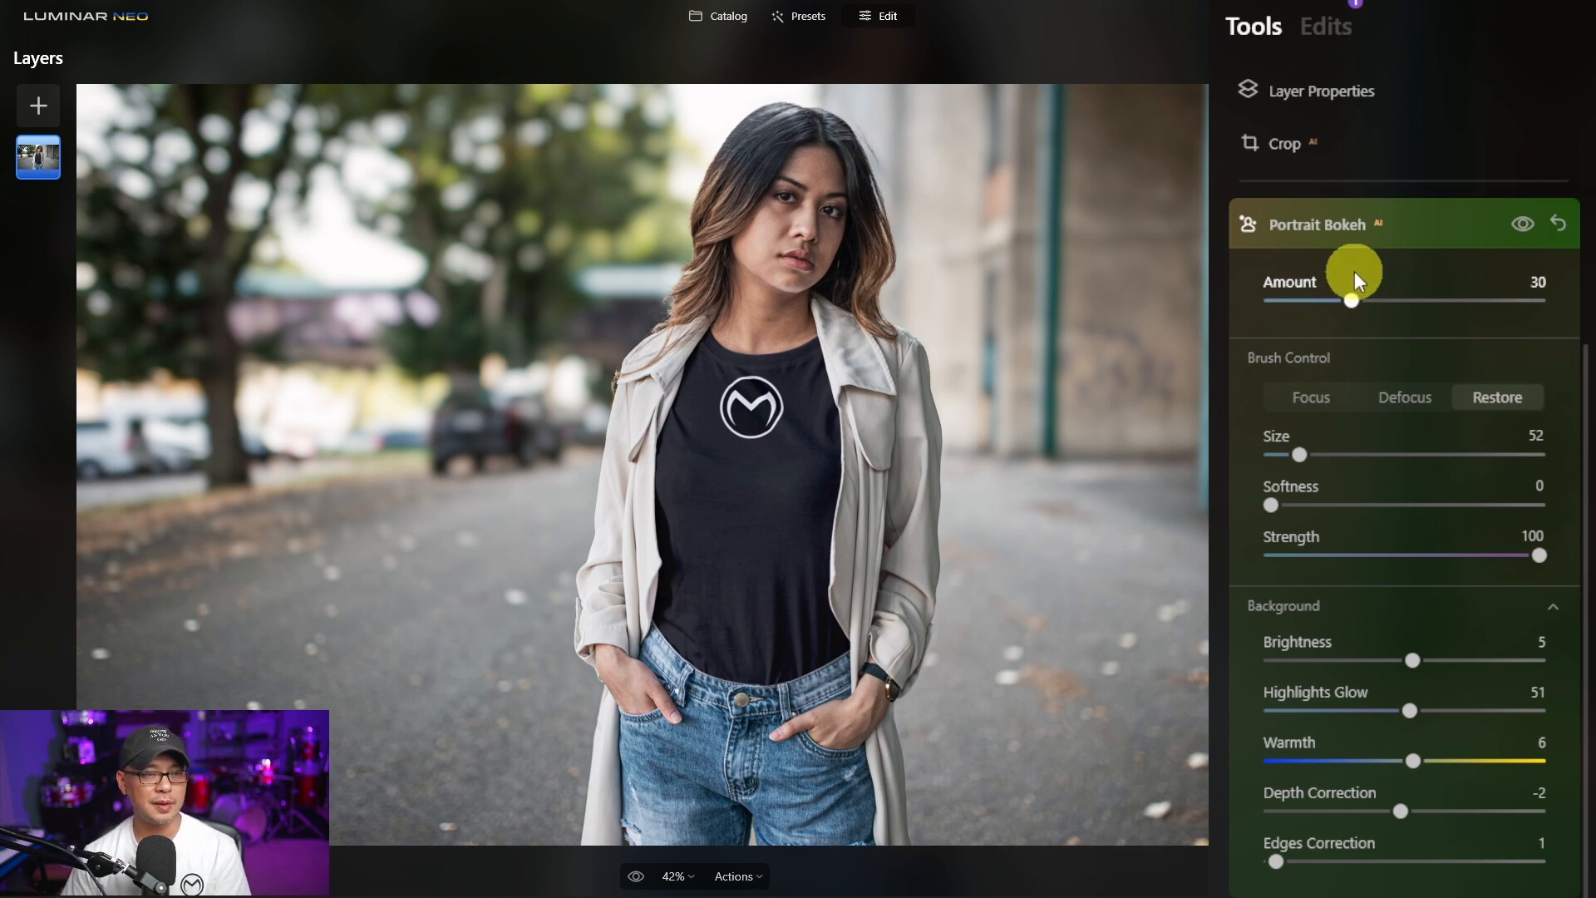
Step: Discard all edits on the portrait and duplicate the photo layer
left_click(735, 876)
left_click(766, 810)
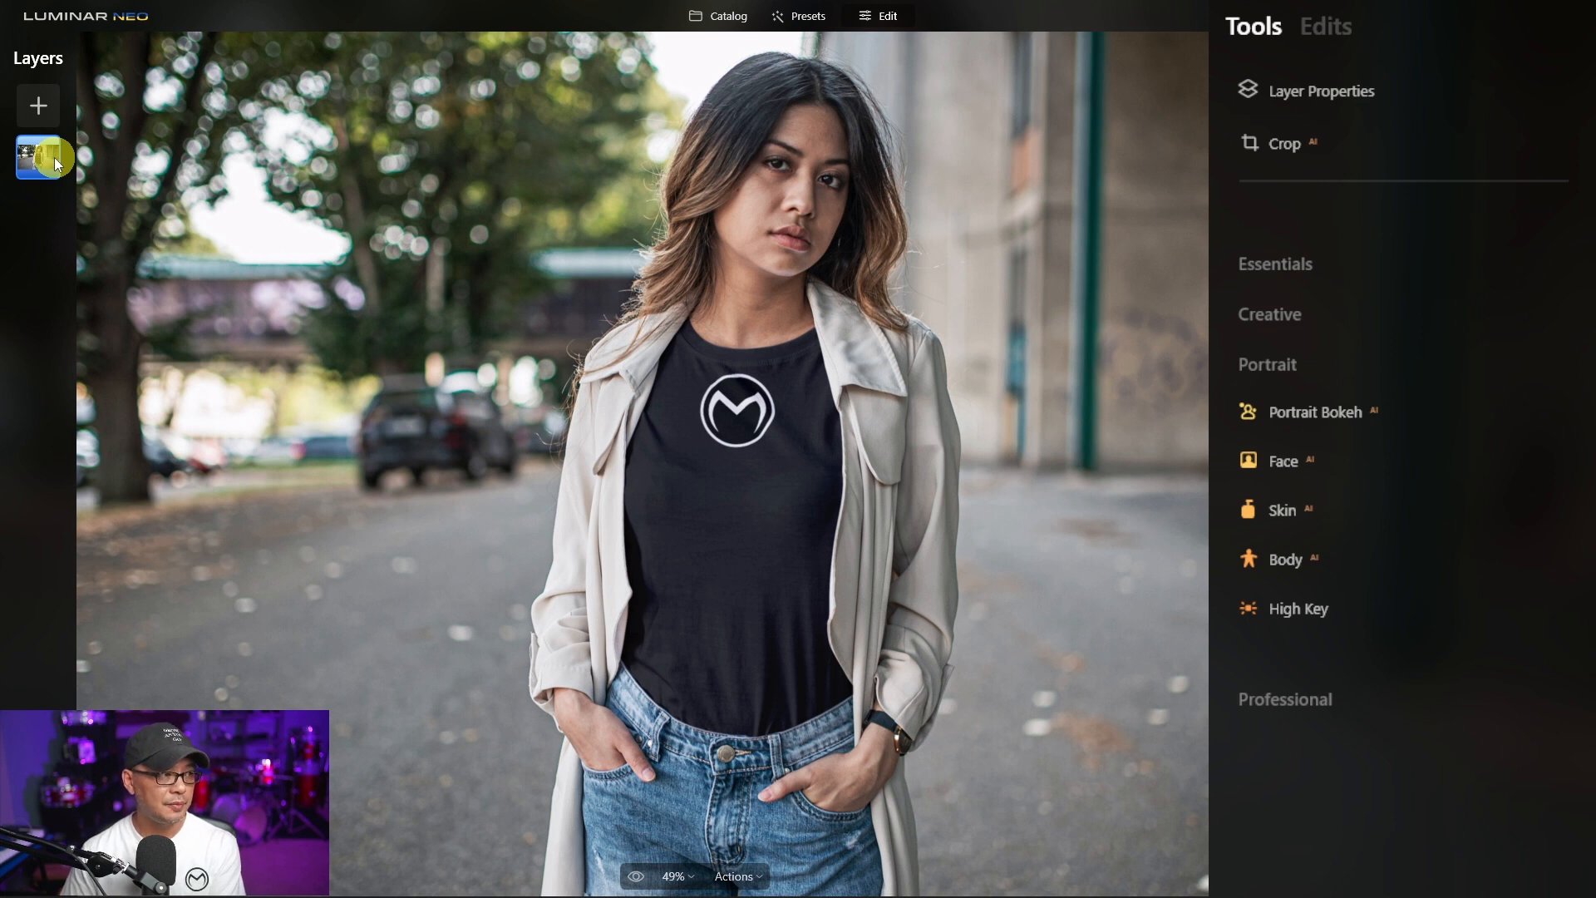
right_click(46, 157)
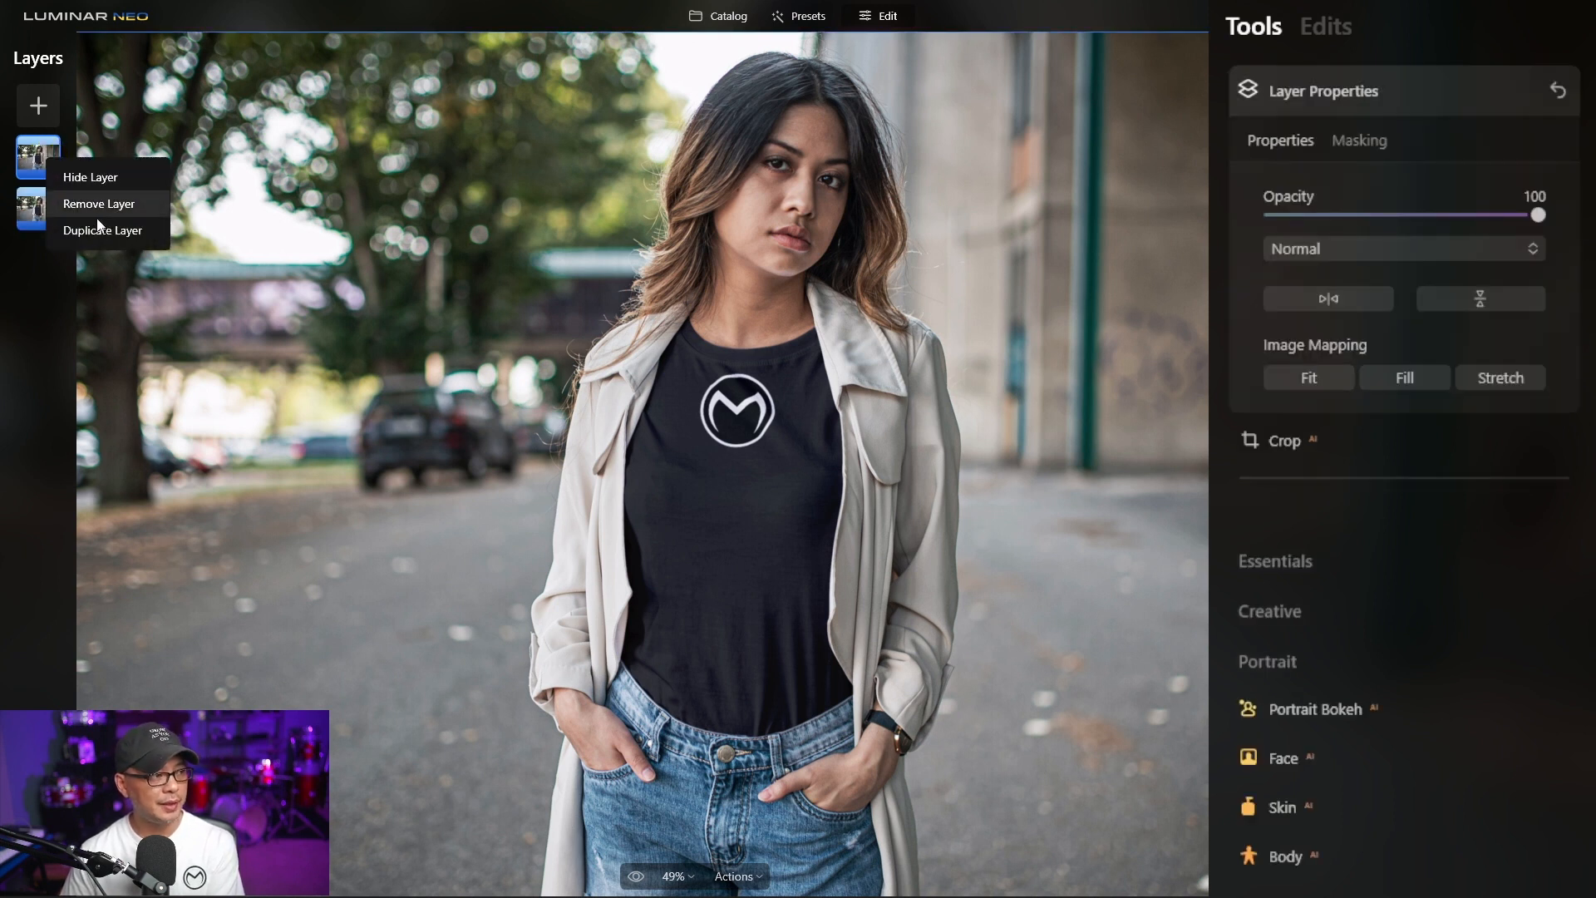
left_click(32, 307)
Step: Mask the duplicate layer to the Human area with Mask AI
left_click(1369, 146)
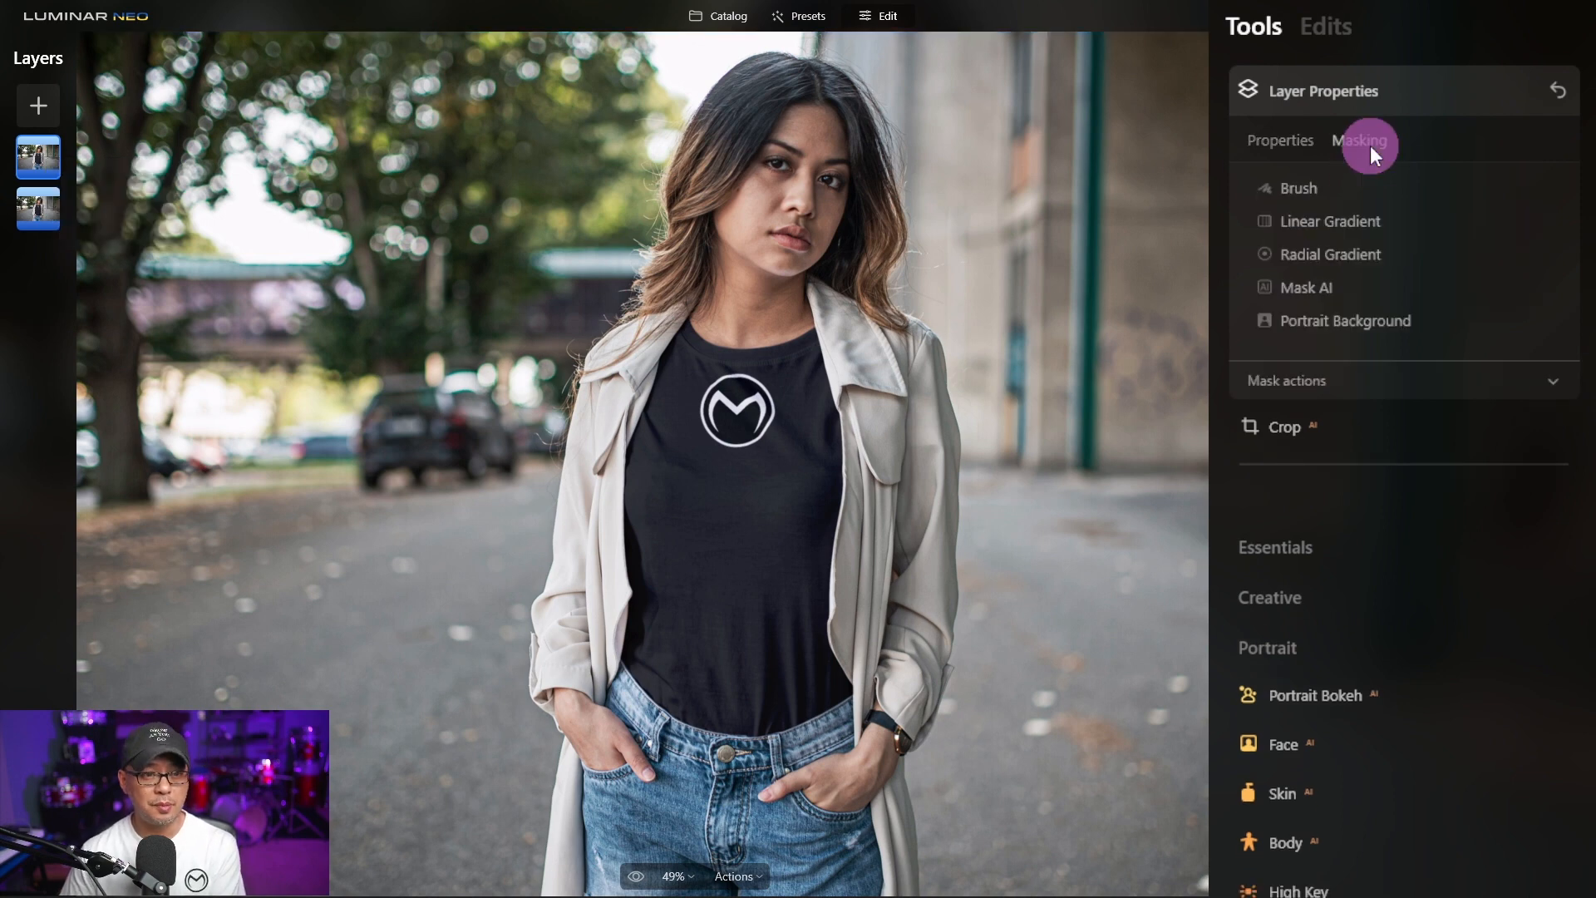
left_click(1308, 286)
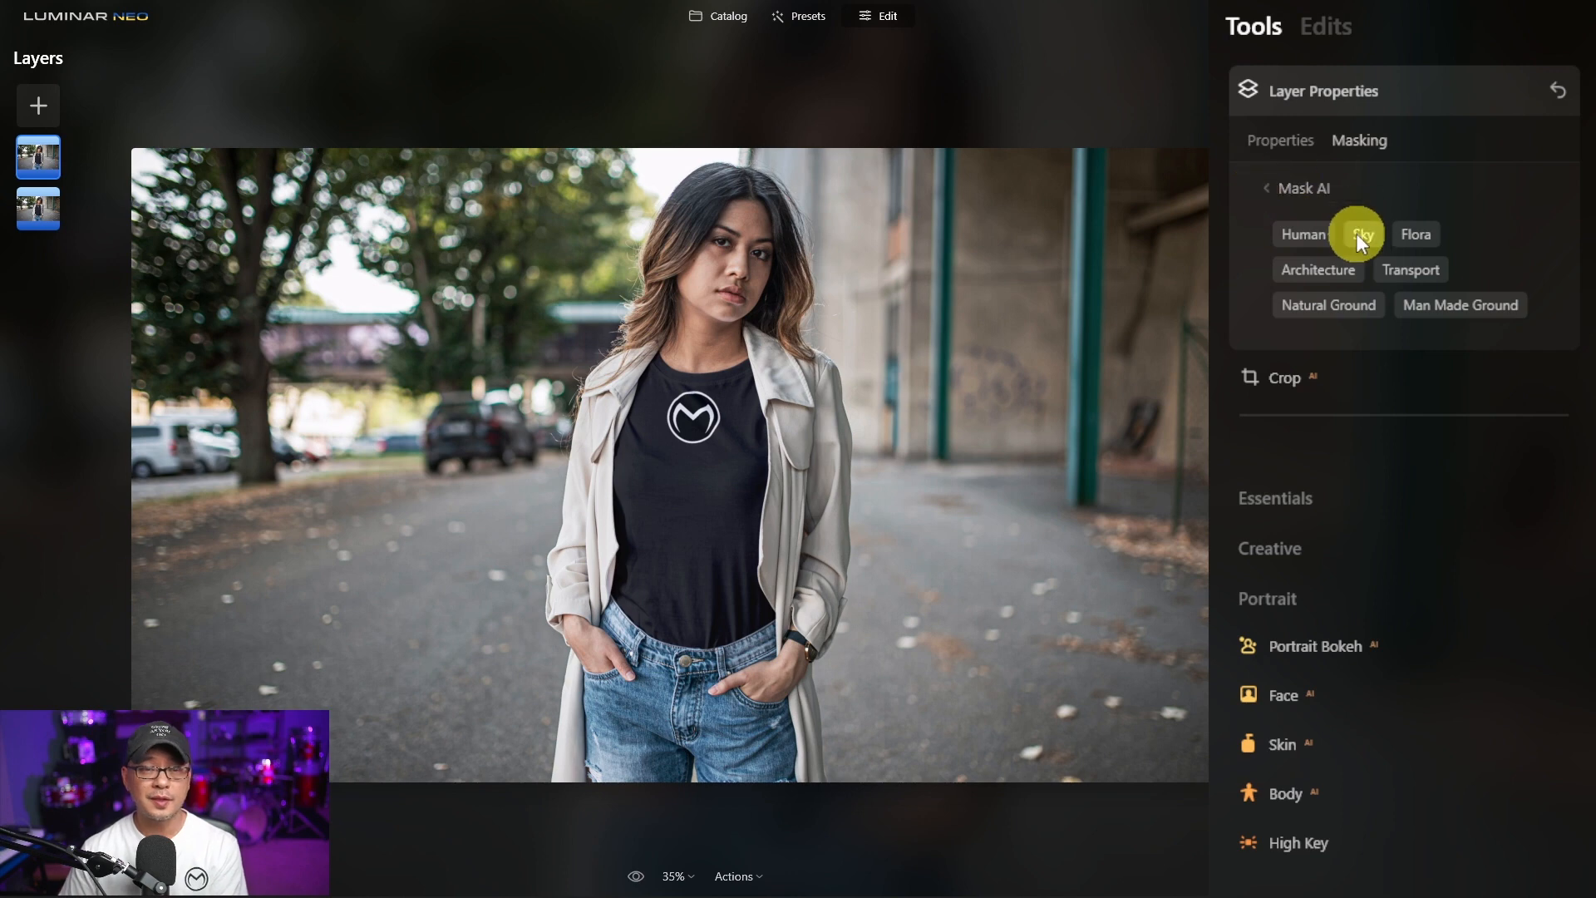
left_click(1305, 233)
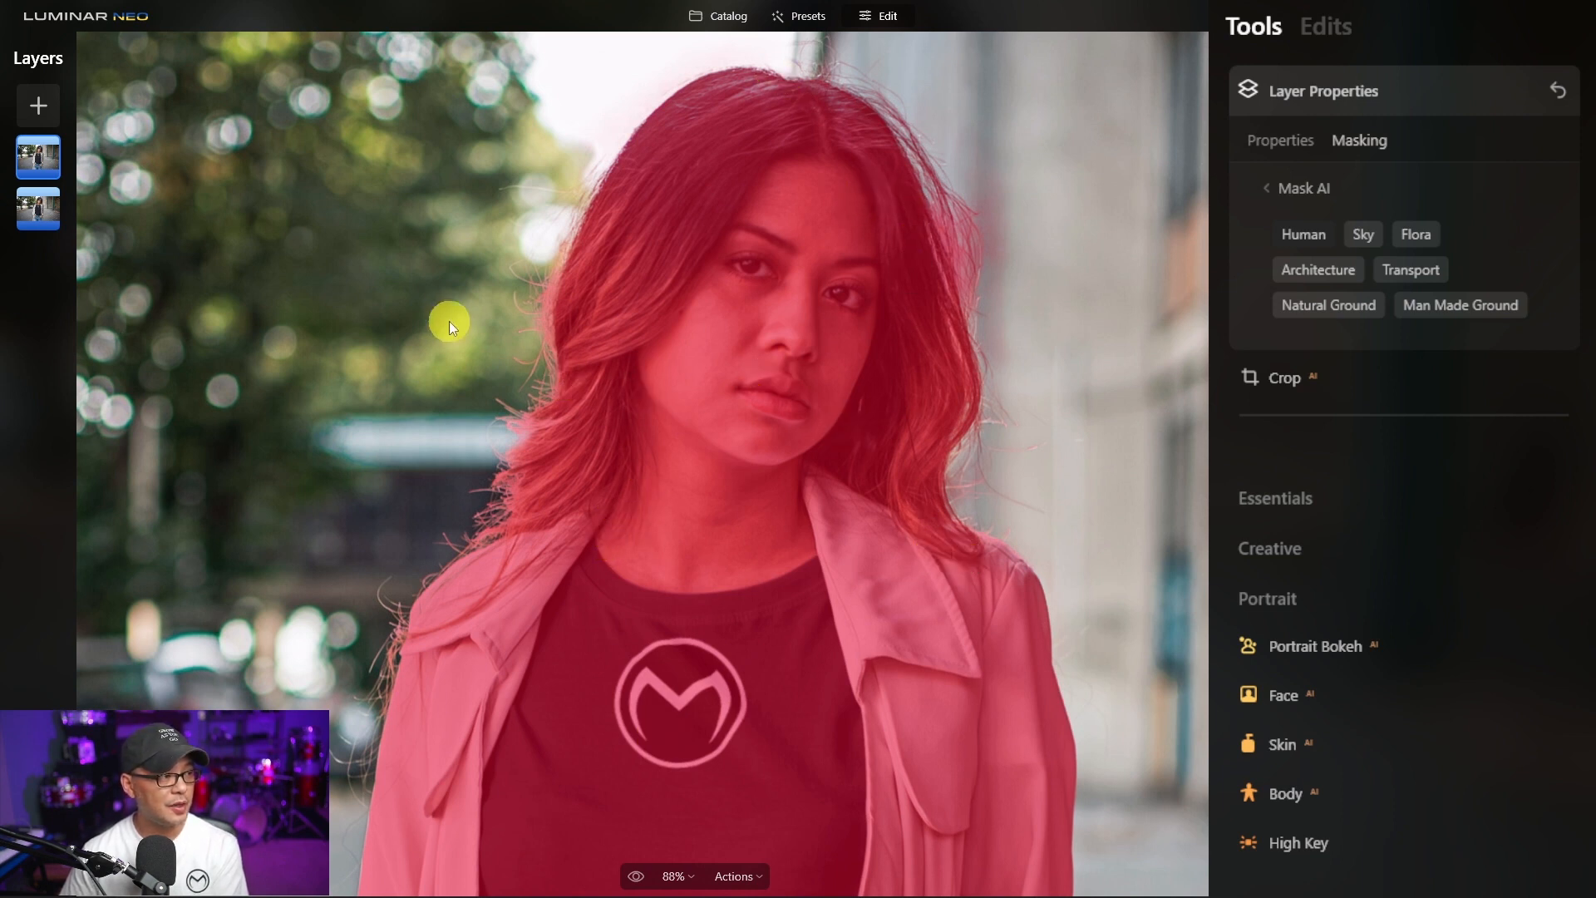
Step: Hide the original photo layer to inspect the woman's cutout around the hair, and show the layer again
left_click(36, 206)
right_click(37, 207)
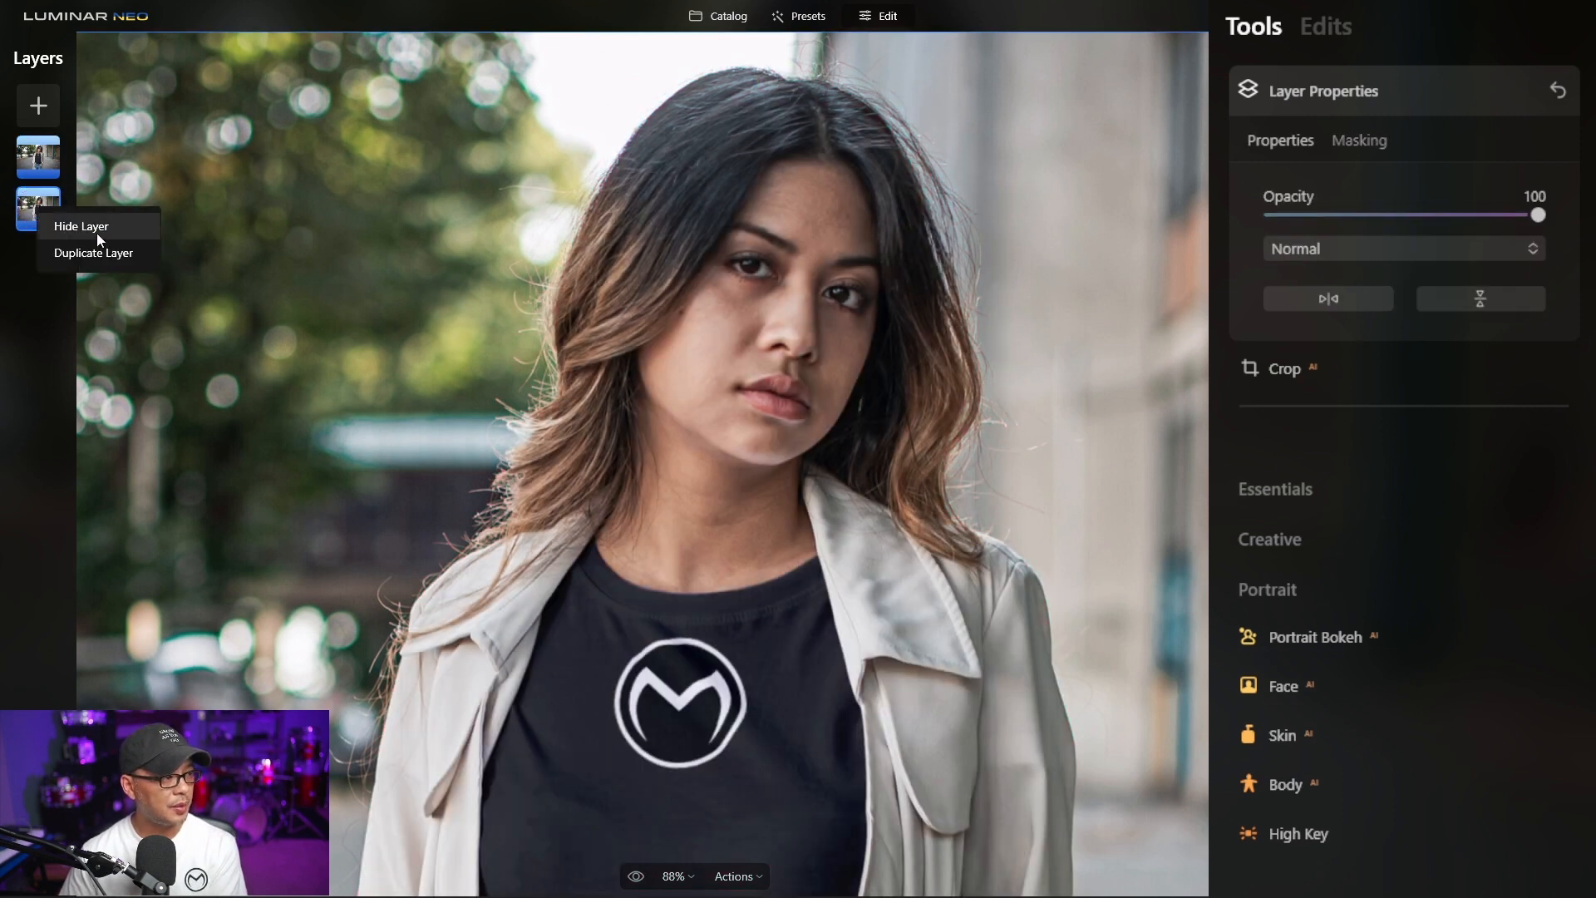
left_click(96, 233)
left_click_drag(97, 224, 706, 242)
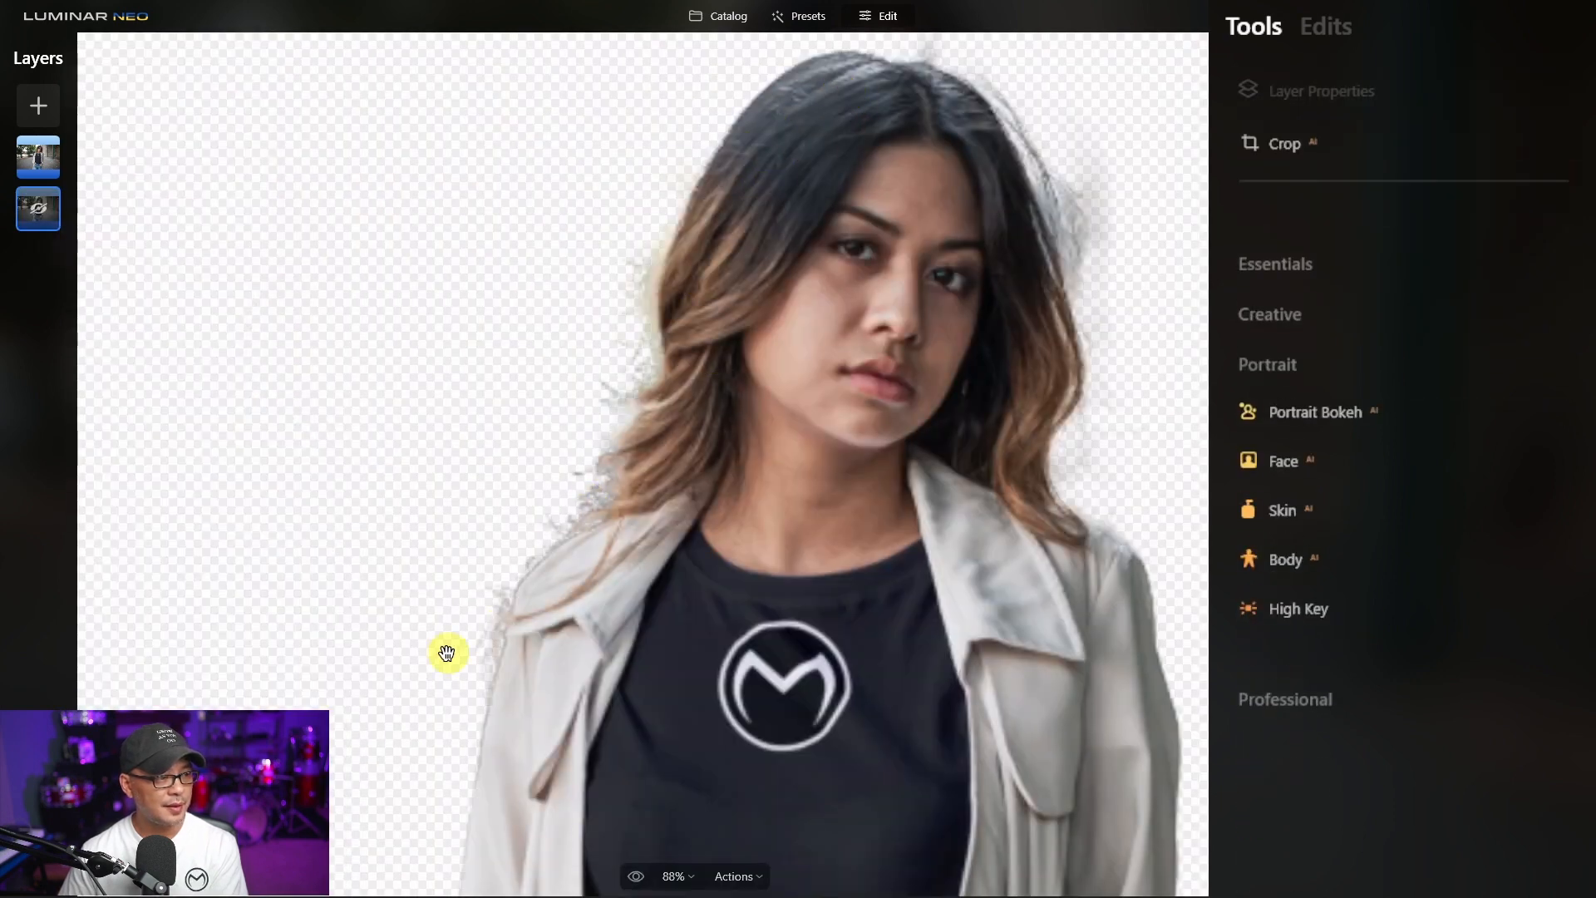
right_click(53, 212)
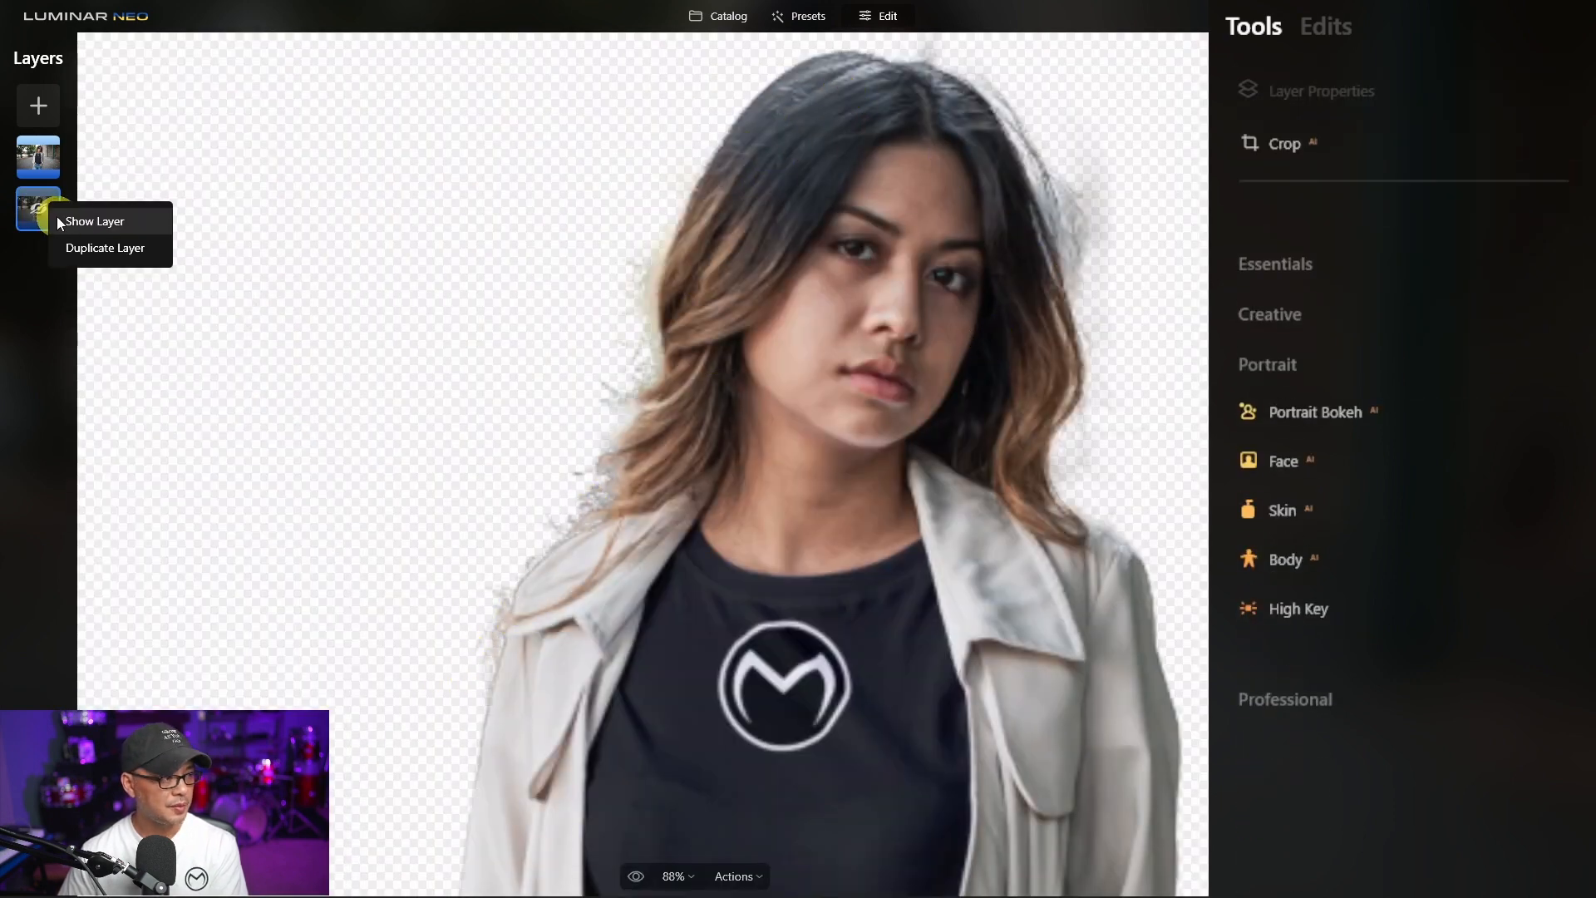
left_click(83, 221)
Step: Apply Portrait Bokeh AI to the original photo layer, trying an Amount of 100 and settling on 31
left_click(41, 158)
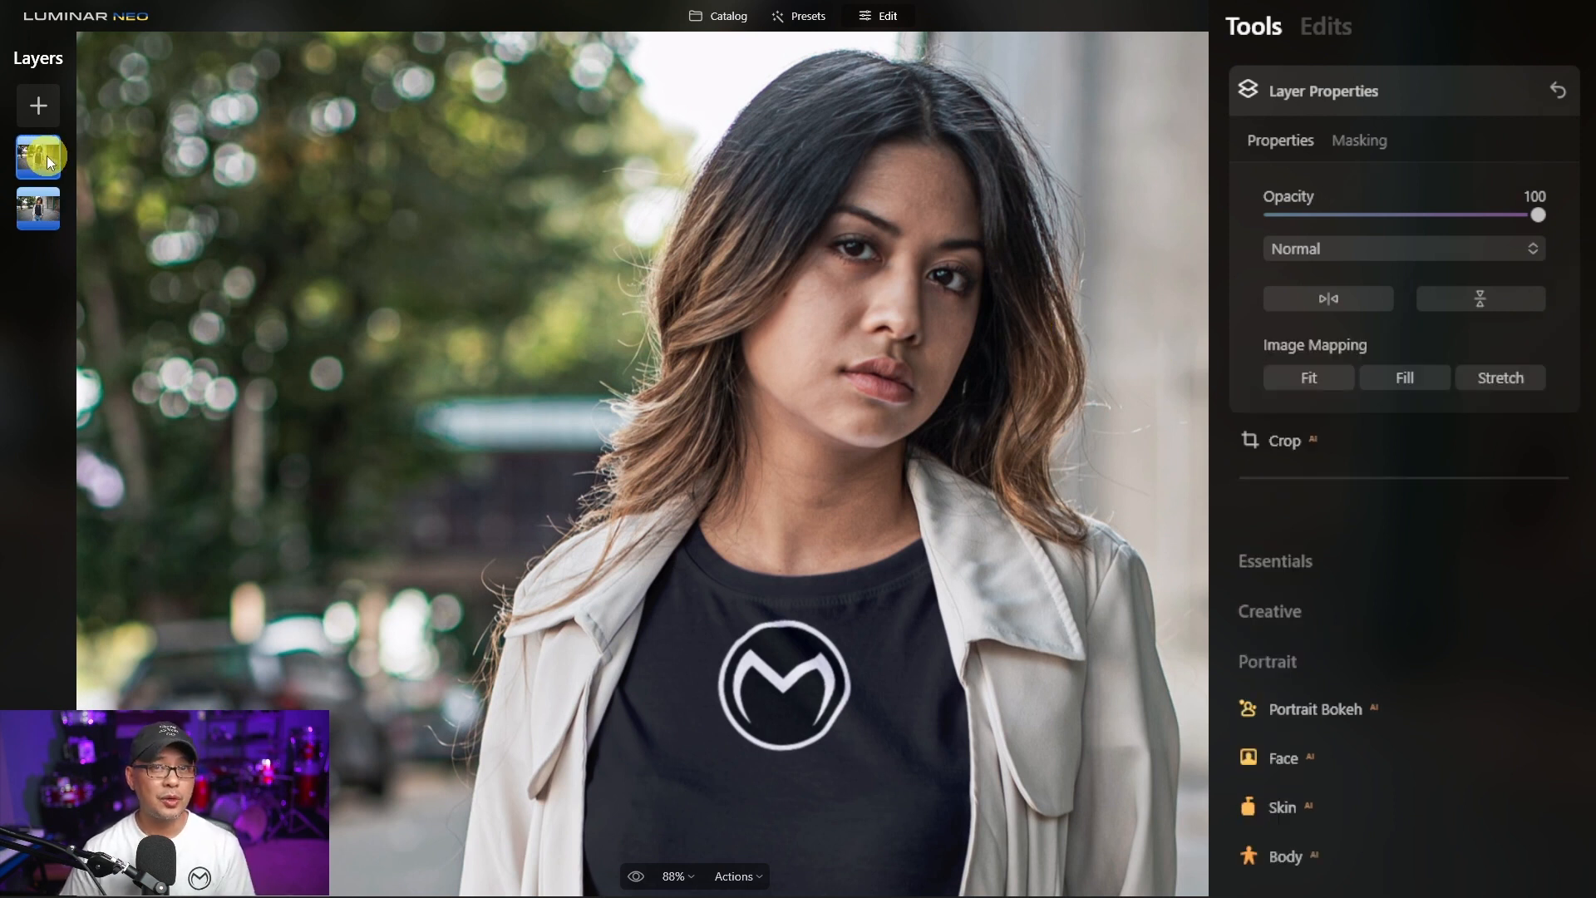
left_click(43, 209)
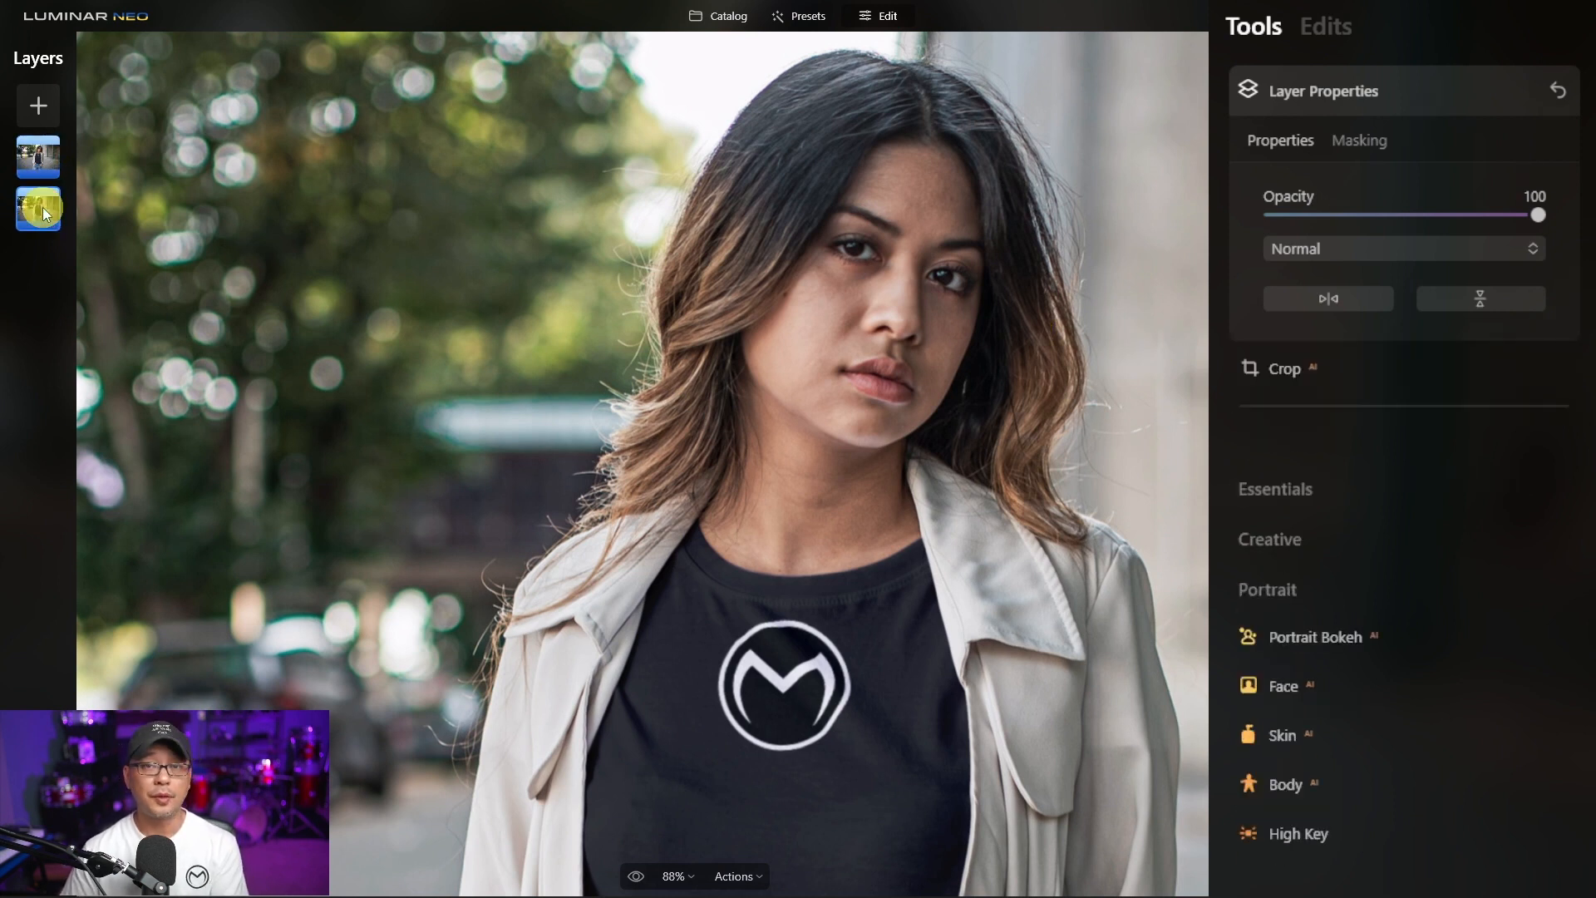
left_click(1456, 640)
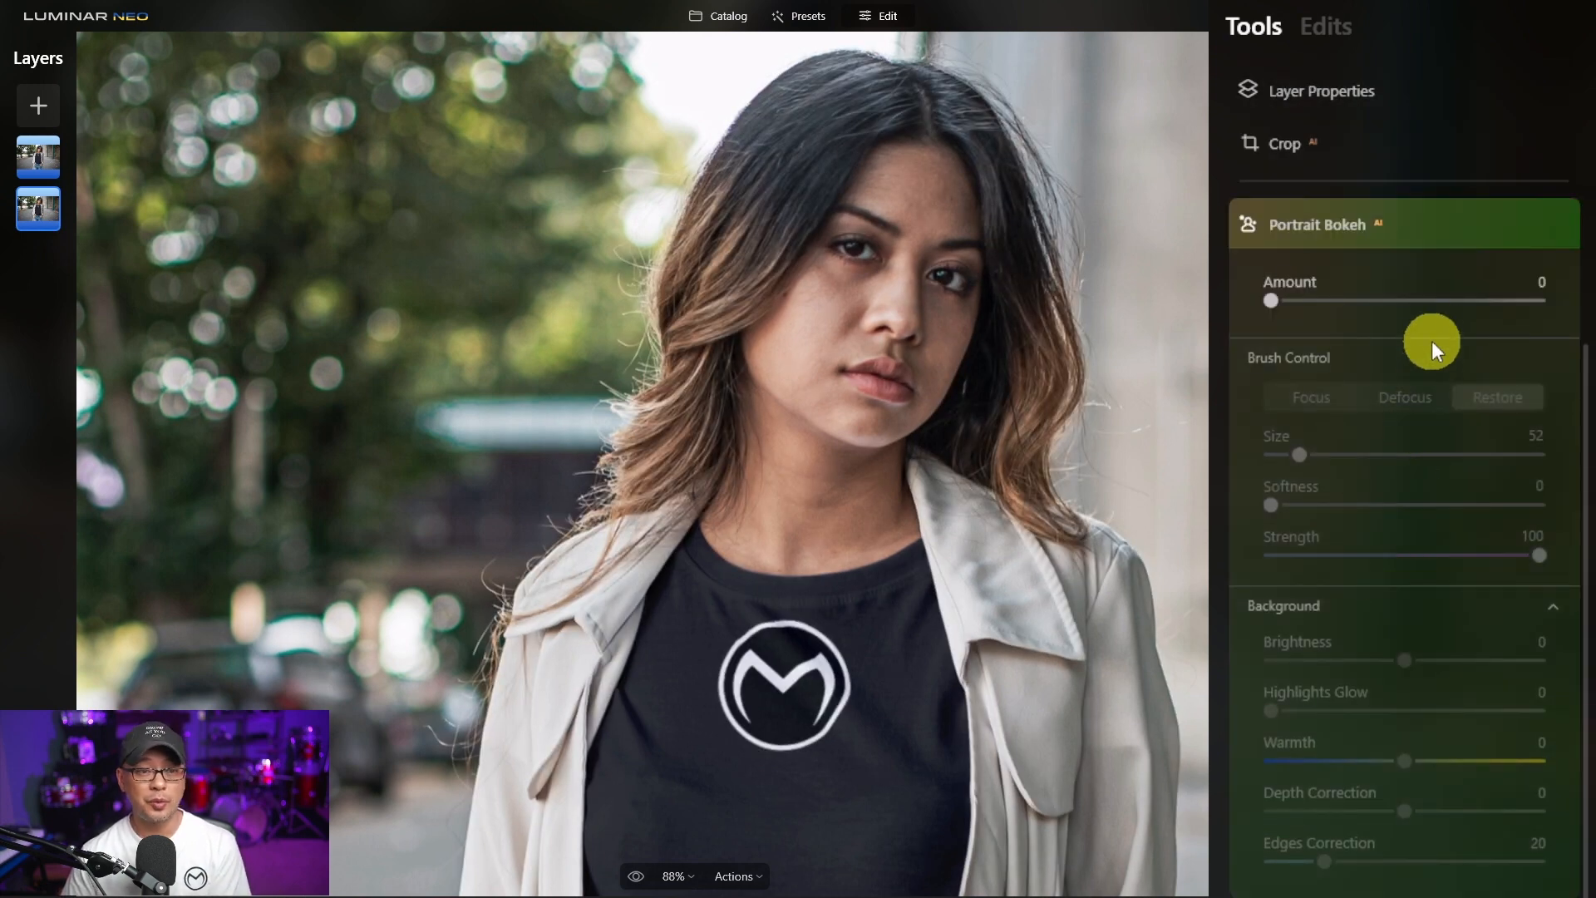
left_click_drag(1425, 303, 1539, 301)
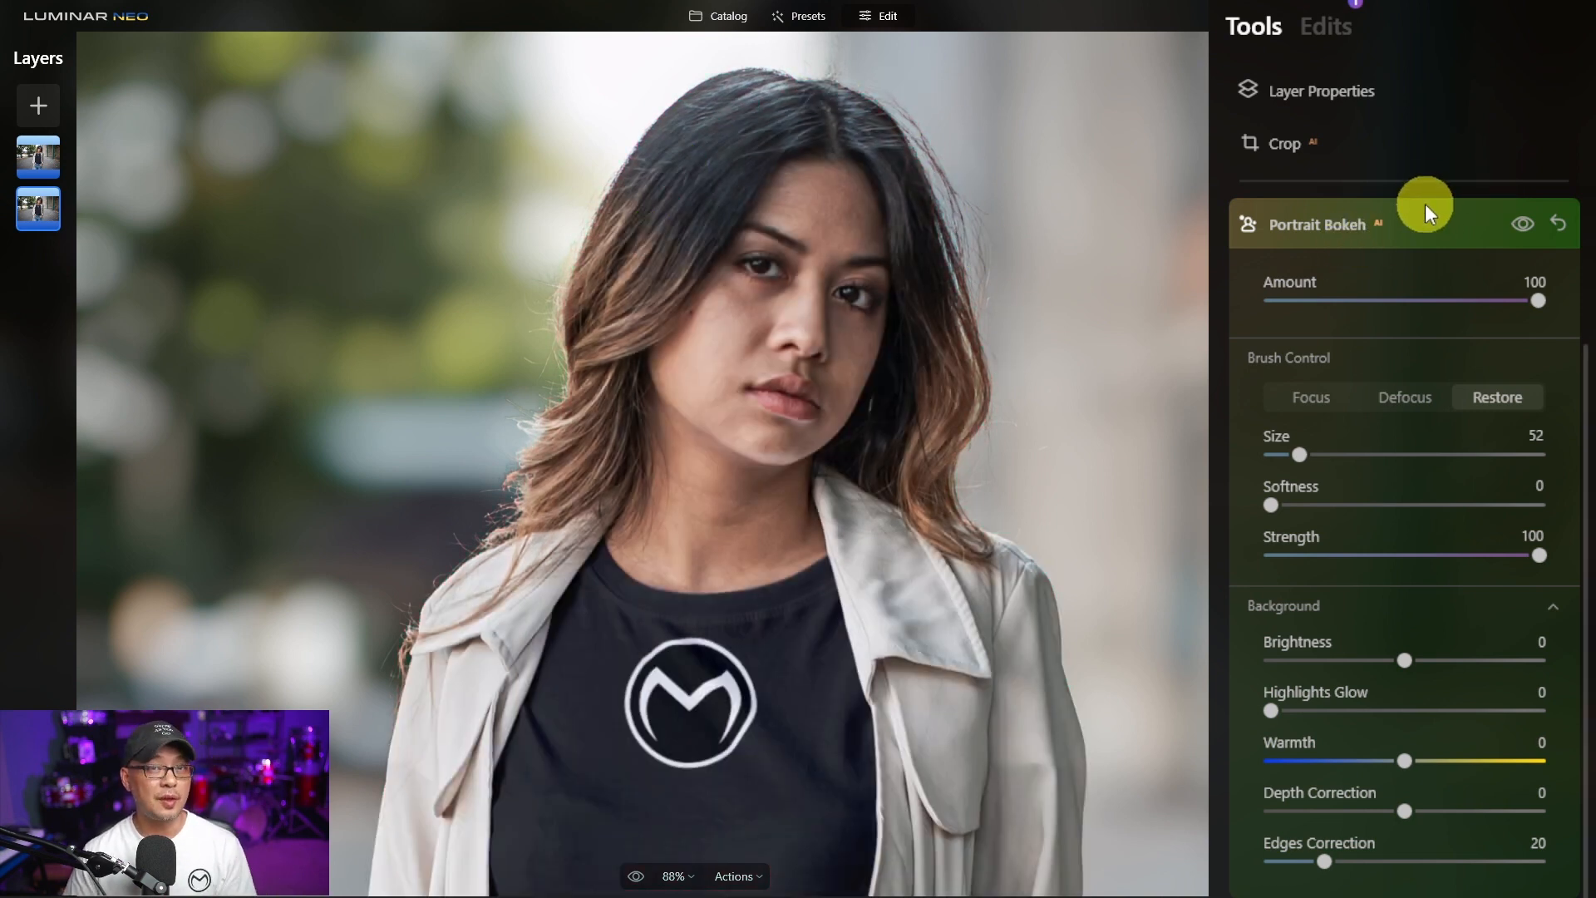
key("ctrl+0")
left_click(1402, 301)
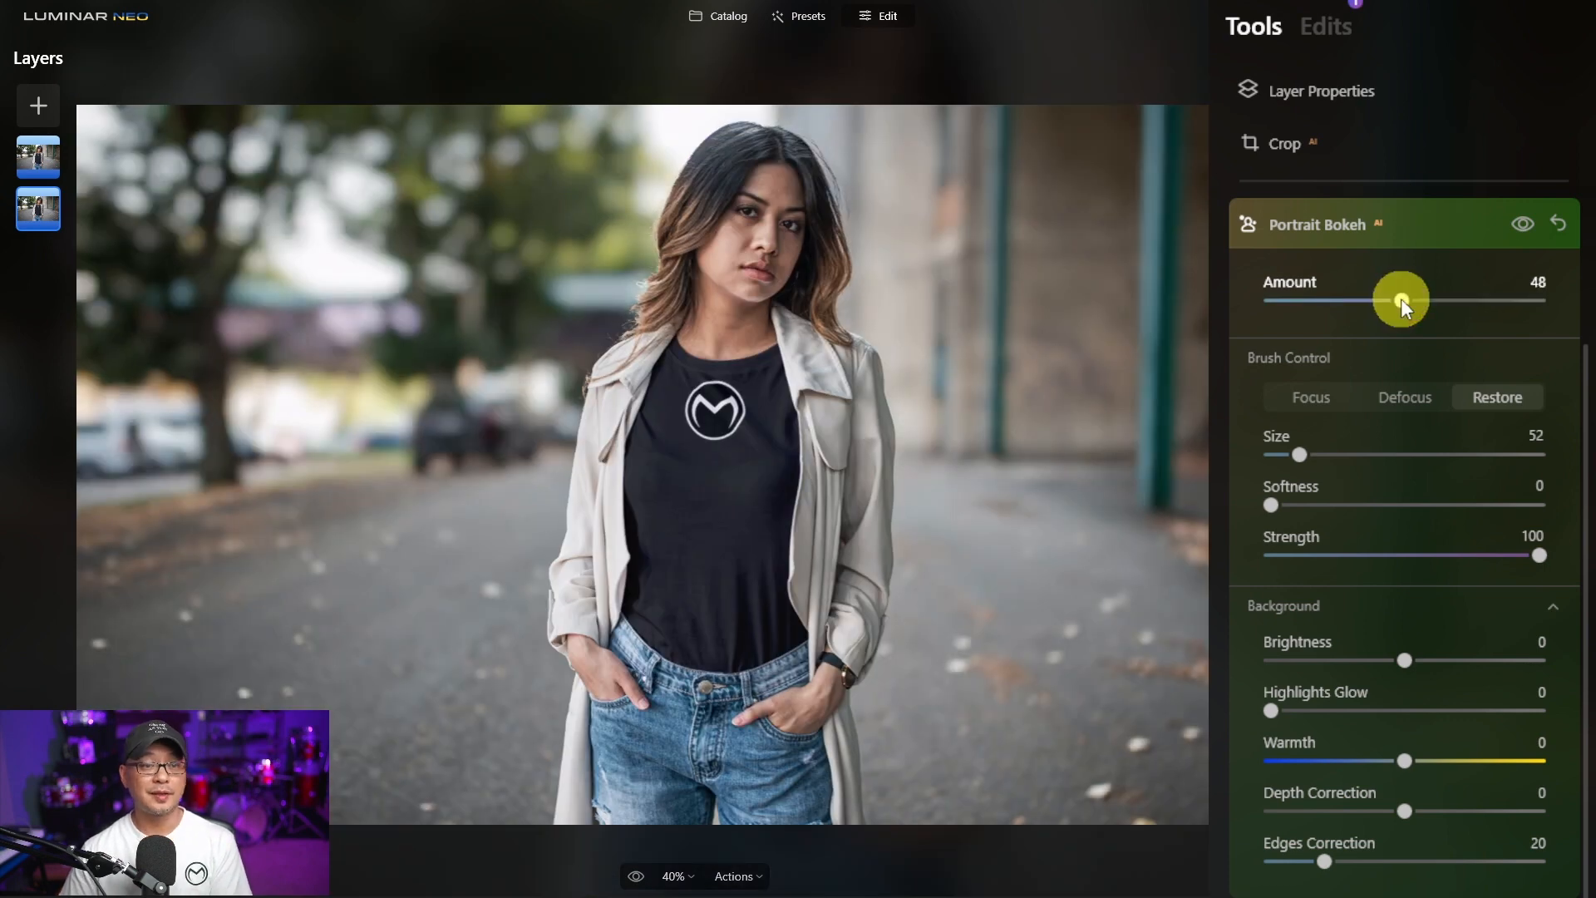
left_click_drag(1402, 301, 1357, 300)
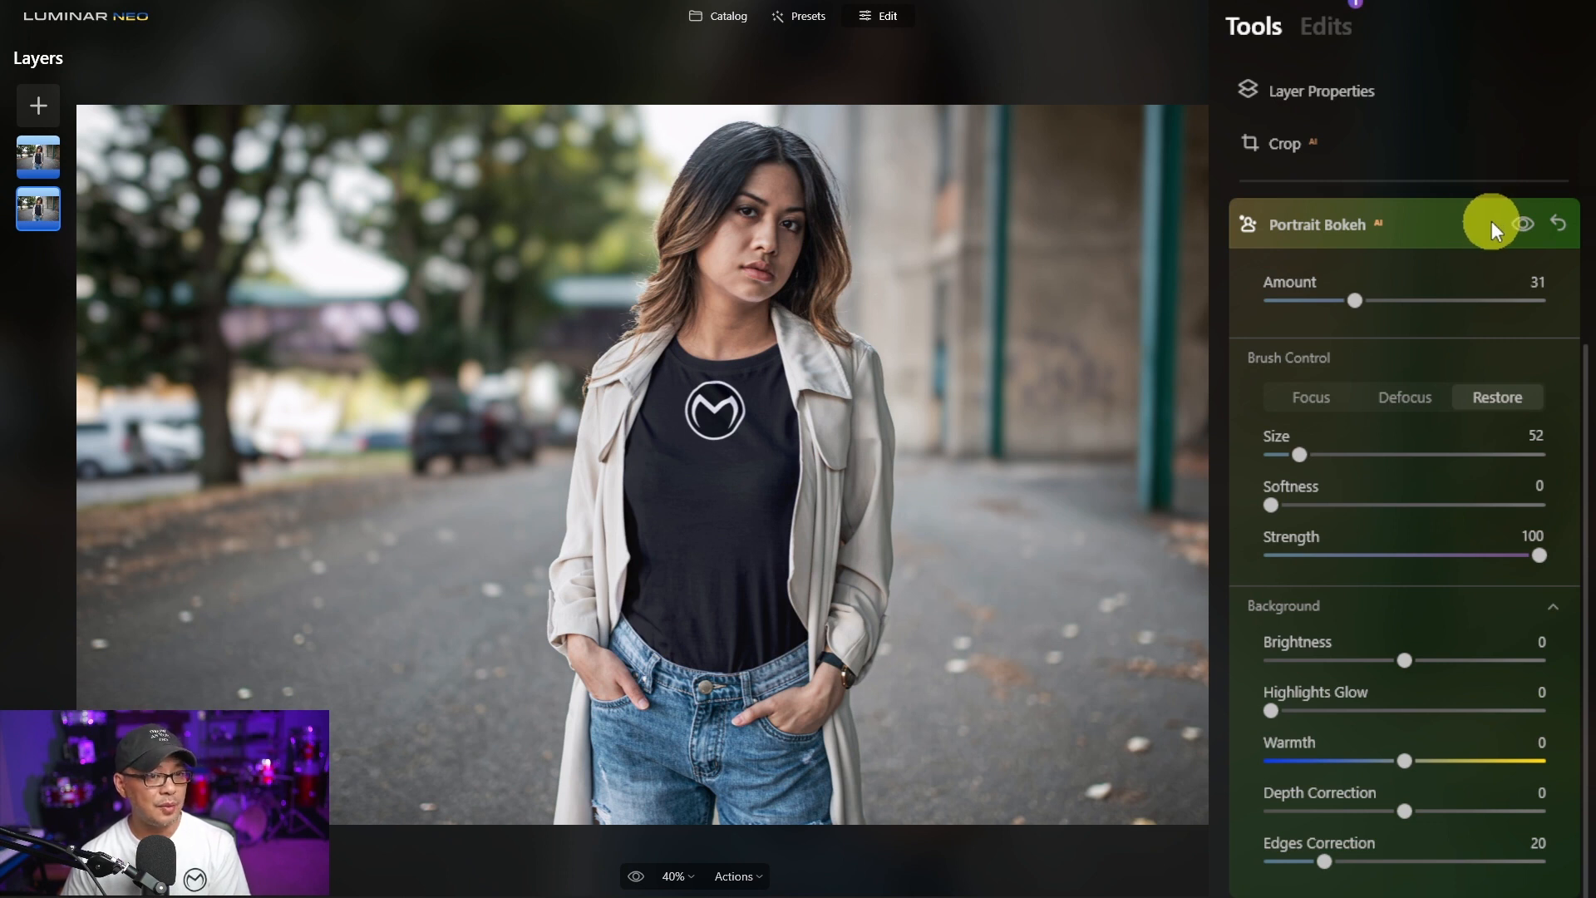
Step: Hide and show the masked duplicate layer repeatedly to compare the woman's hair edges against the blurred background
scroll(899, 289, "up", 4)
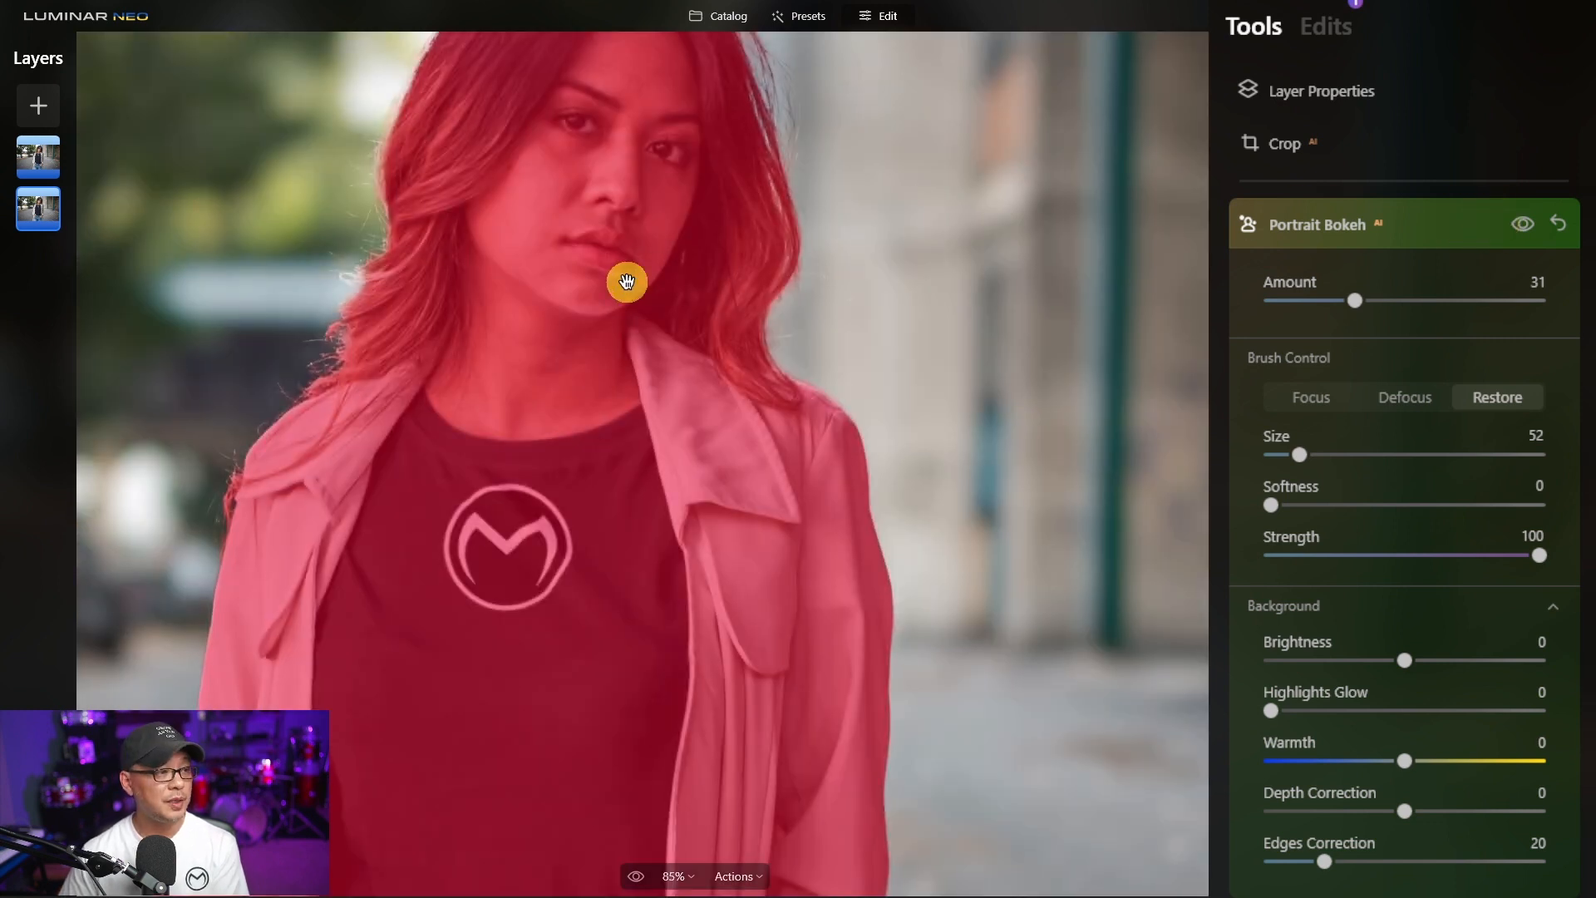
left_click_drag(626, 281, 724, 491)
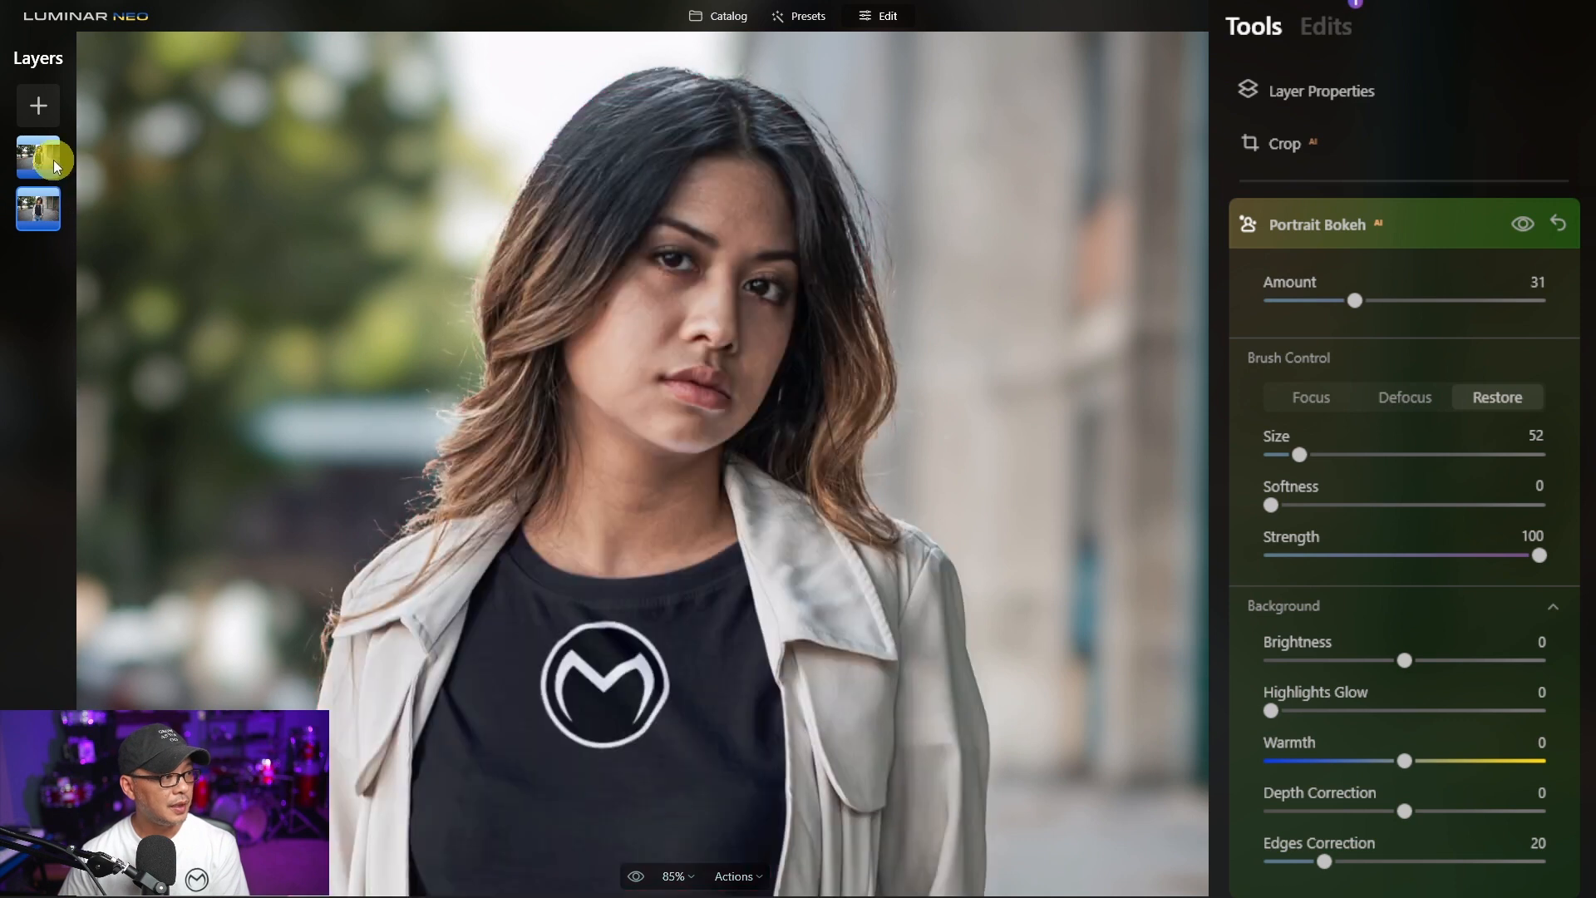
left_click(45, 158)
right_click(53, 161)
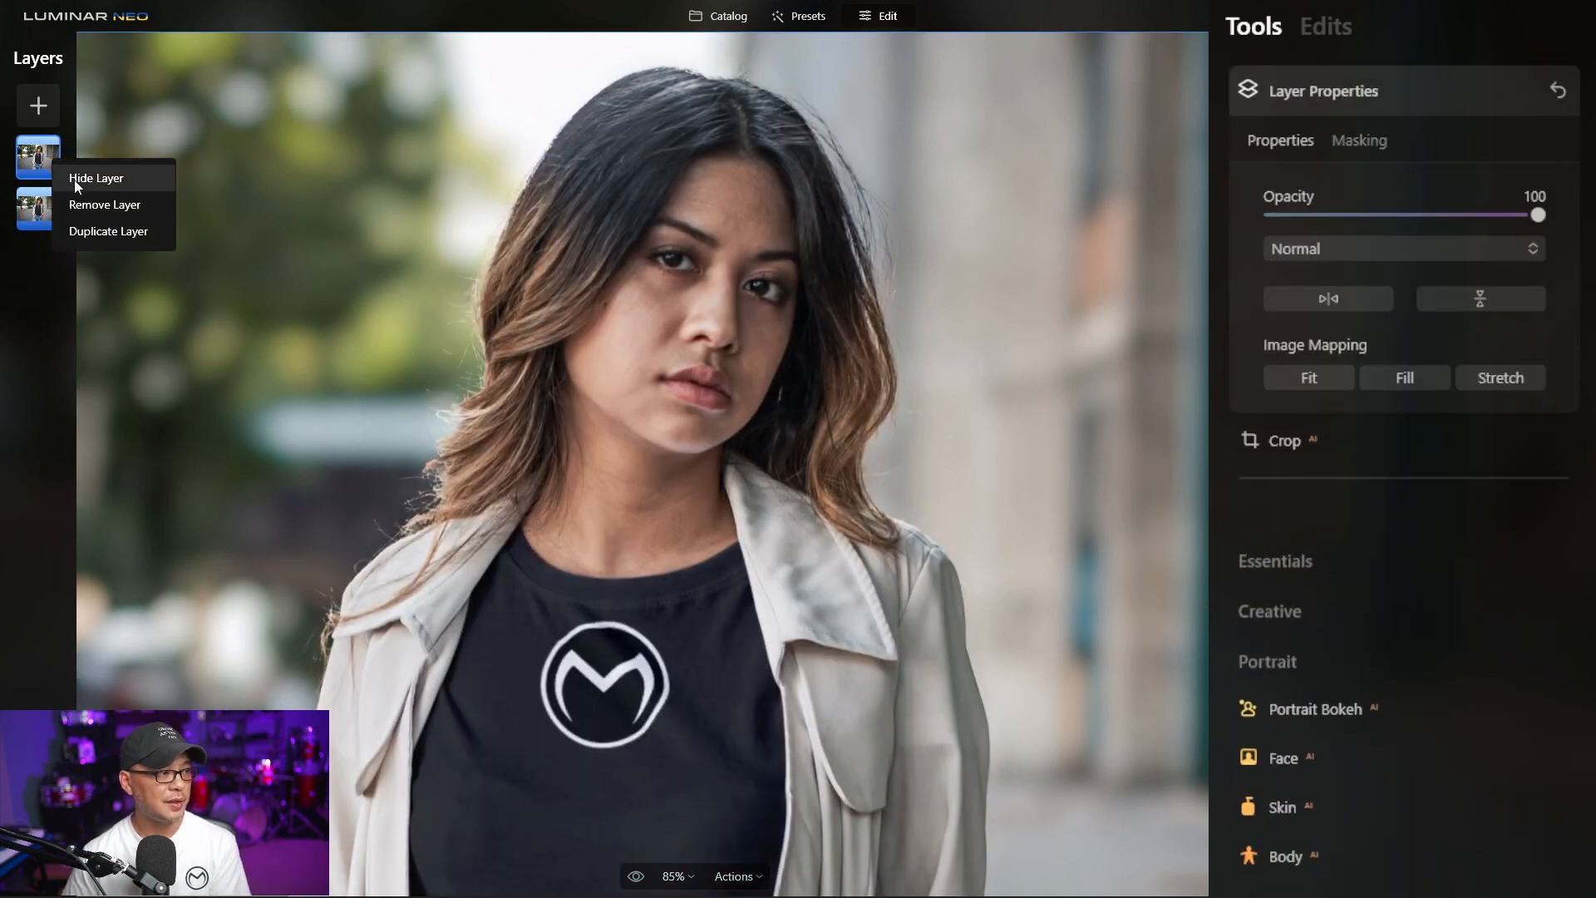
left_click(73, 179)
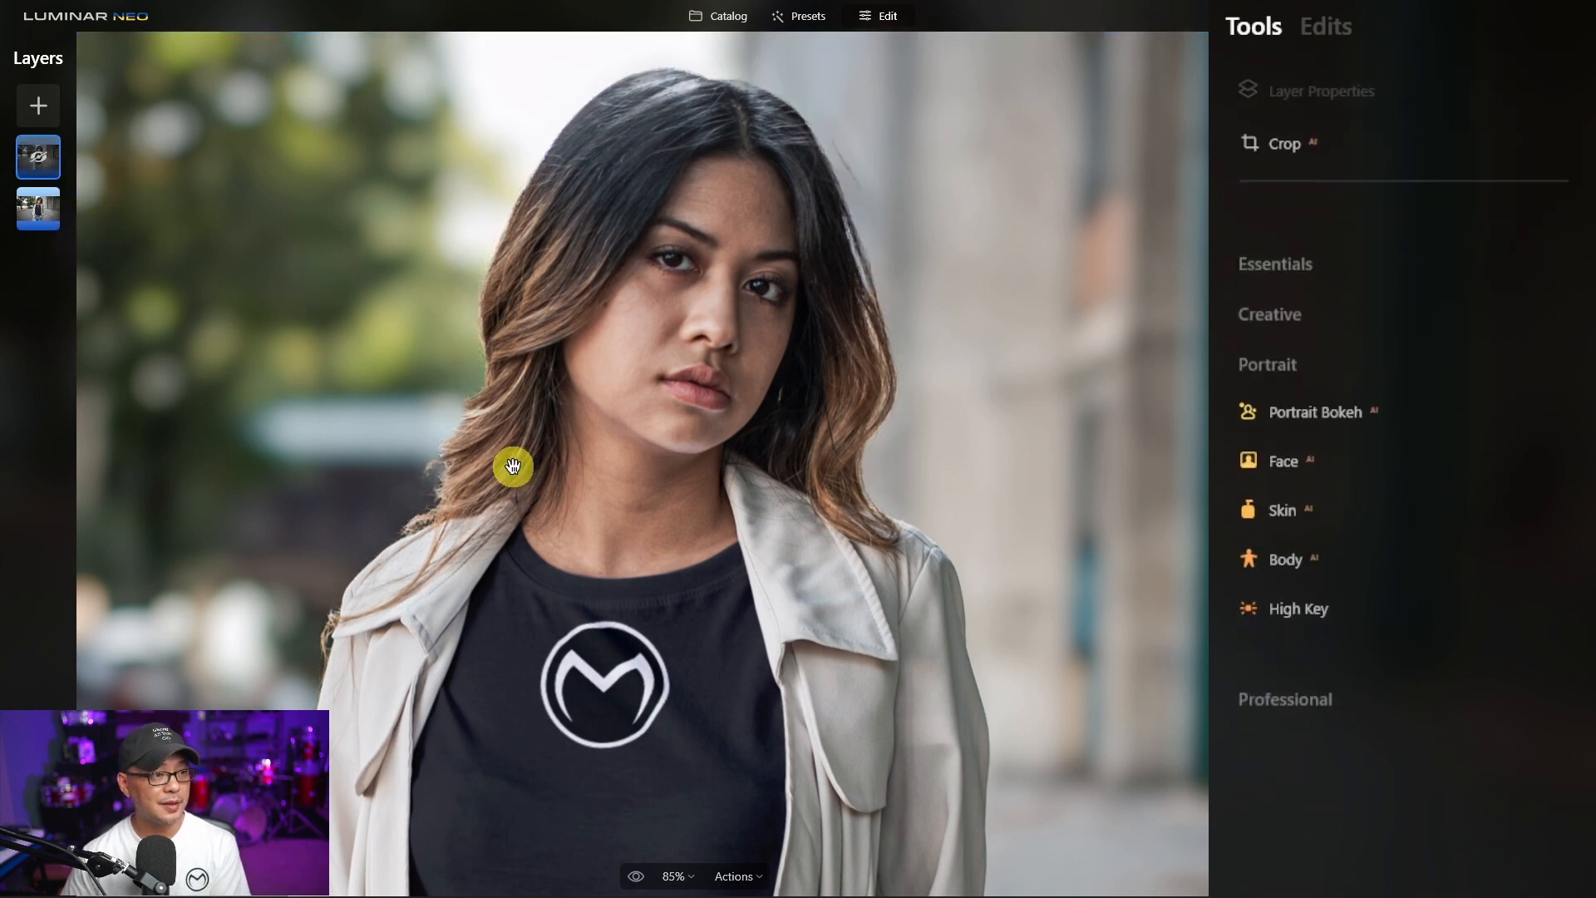
left_click(44, 161)
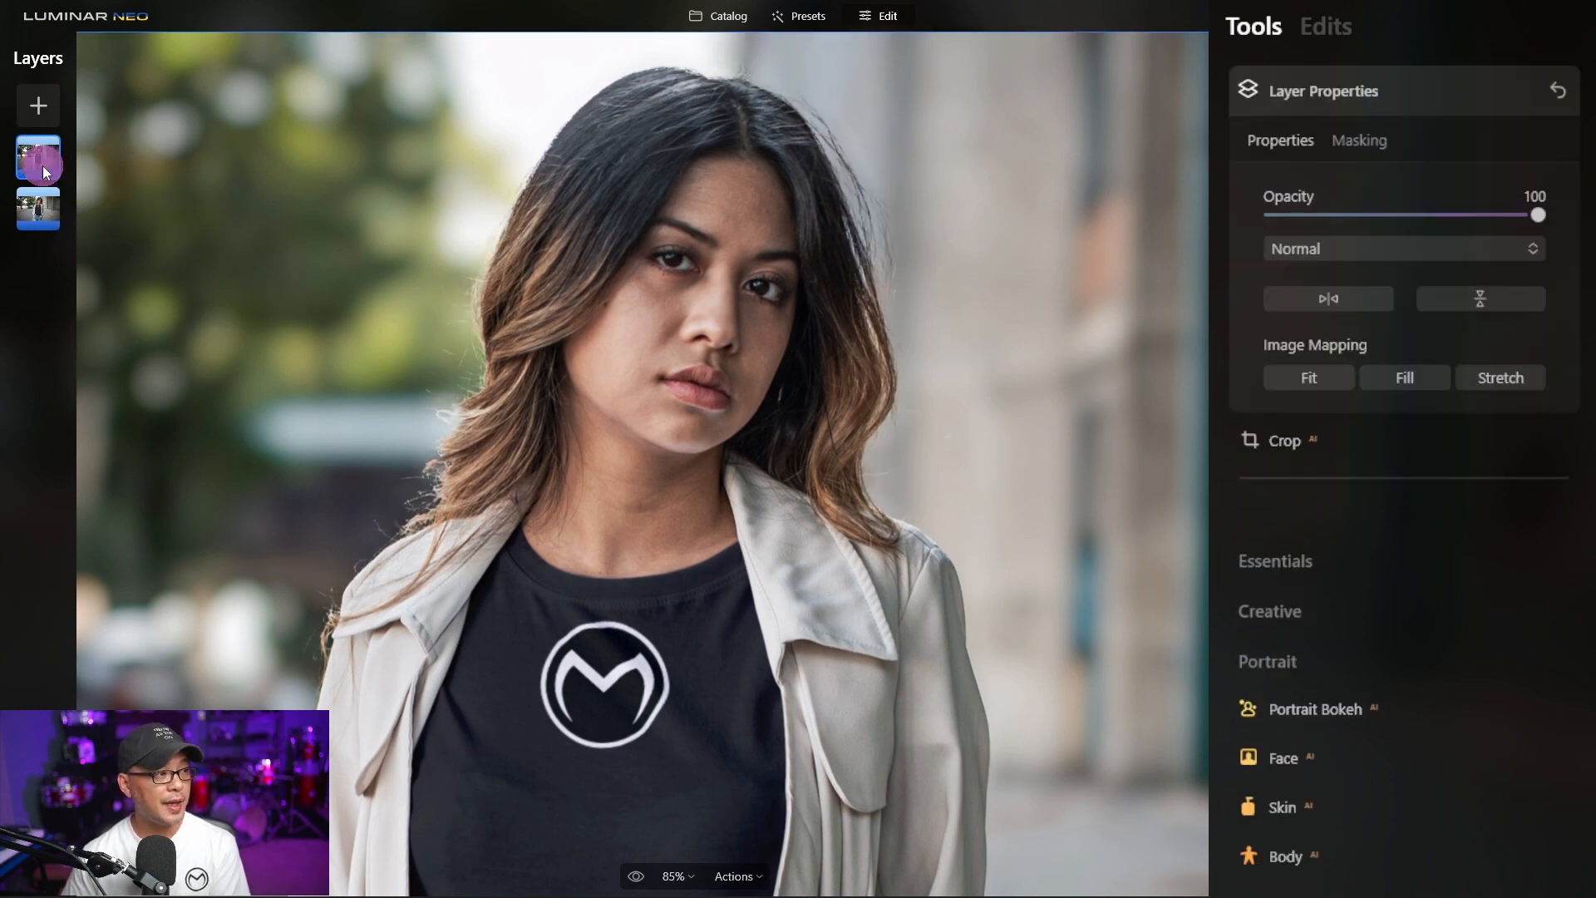
right_click(42, 167)
left_click(73, 181)
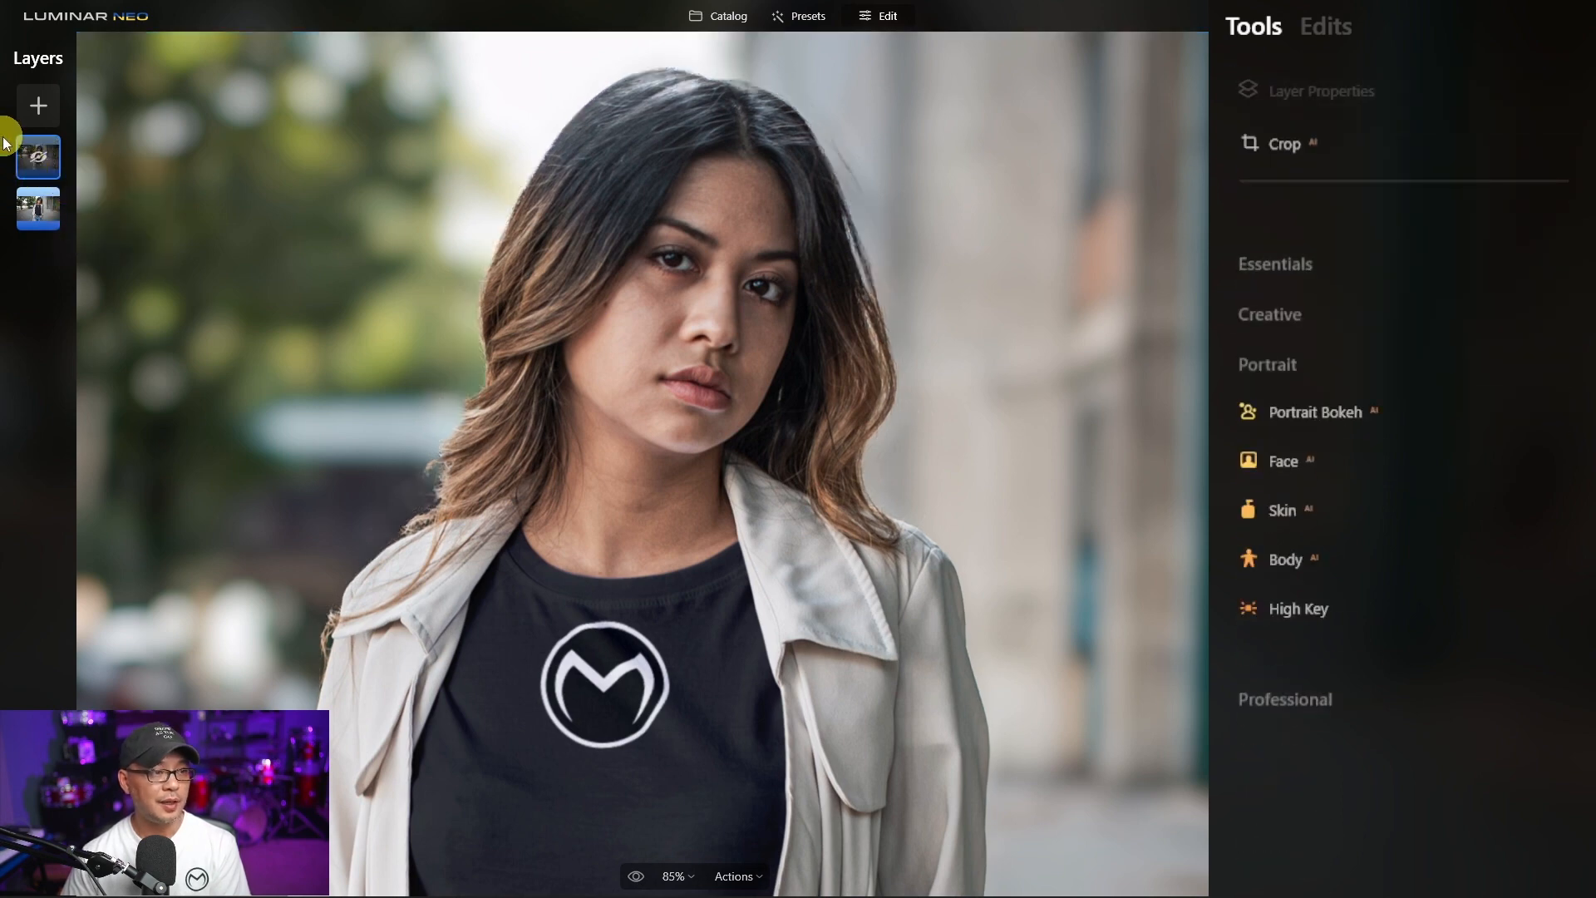
right_click(31, 163)
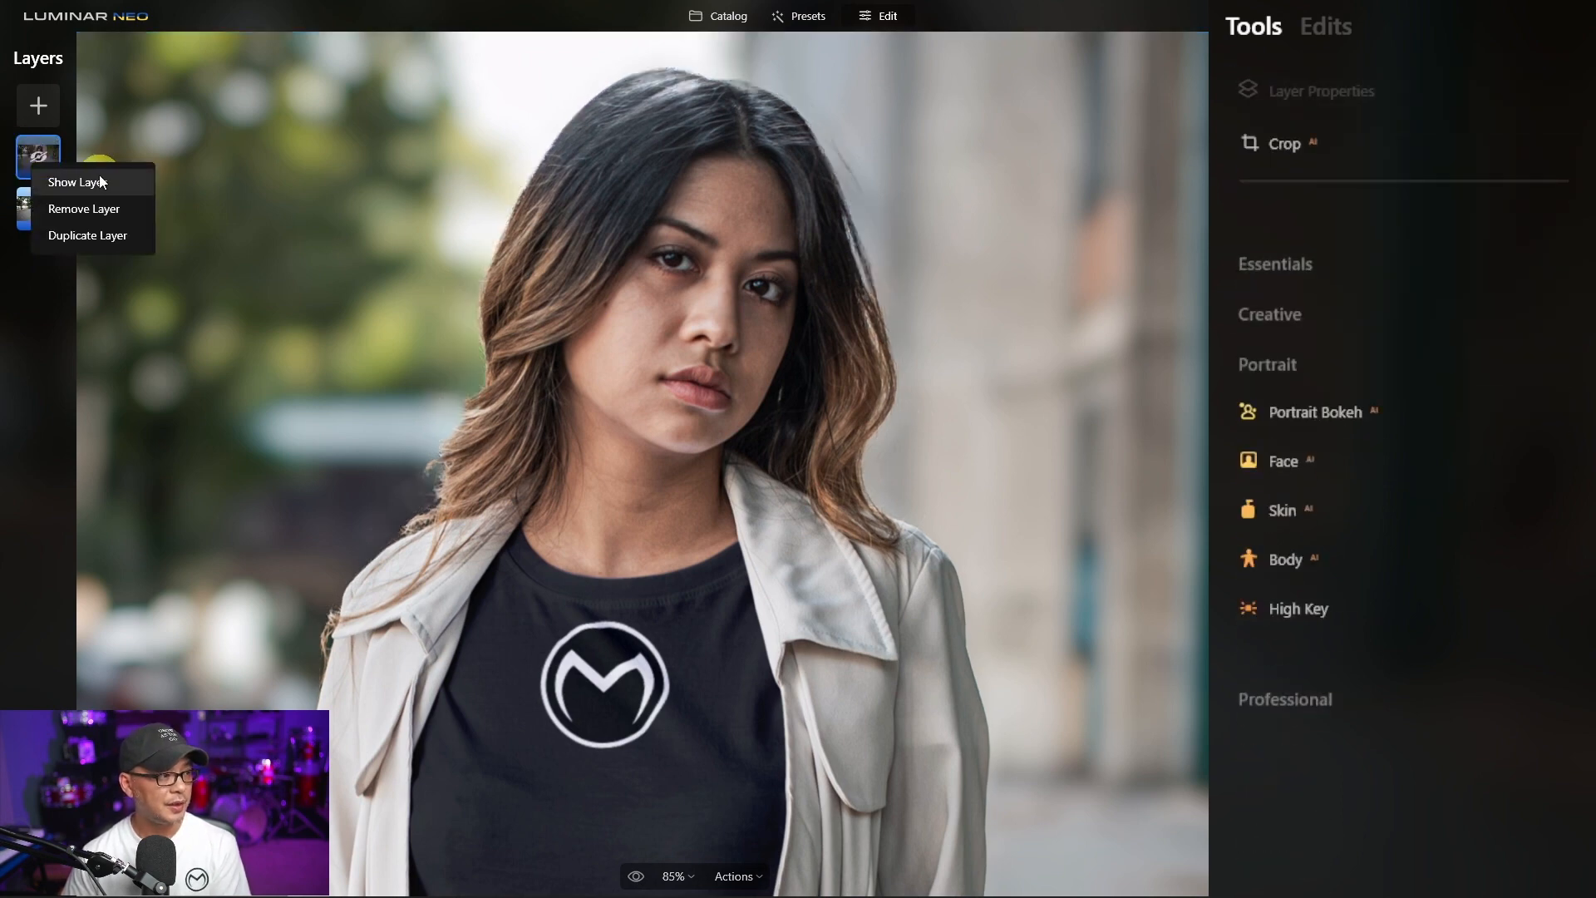
left_click(97, 182)
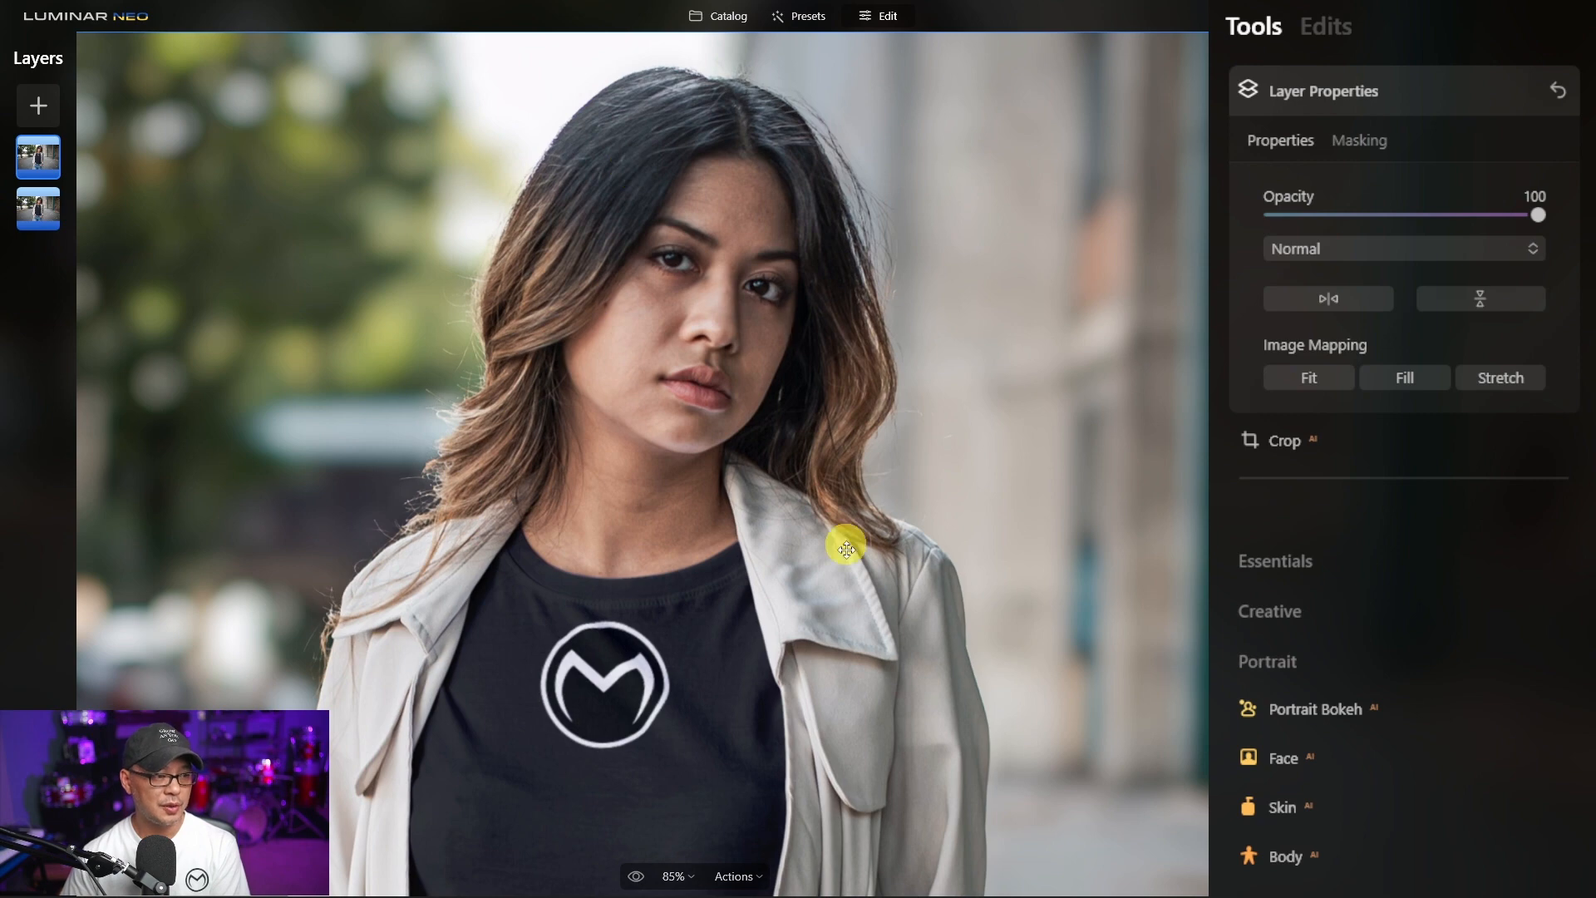
scroll(844, 536, "down", 4)
scroll(877, 490, "down", 2)
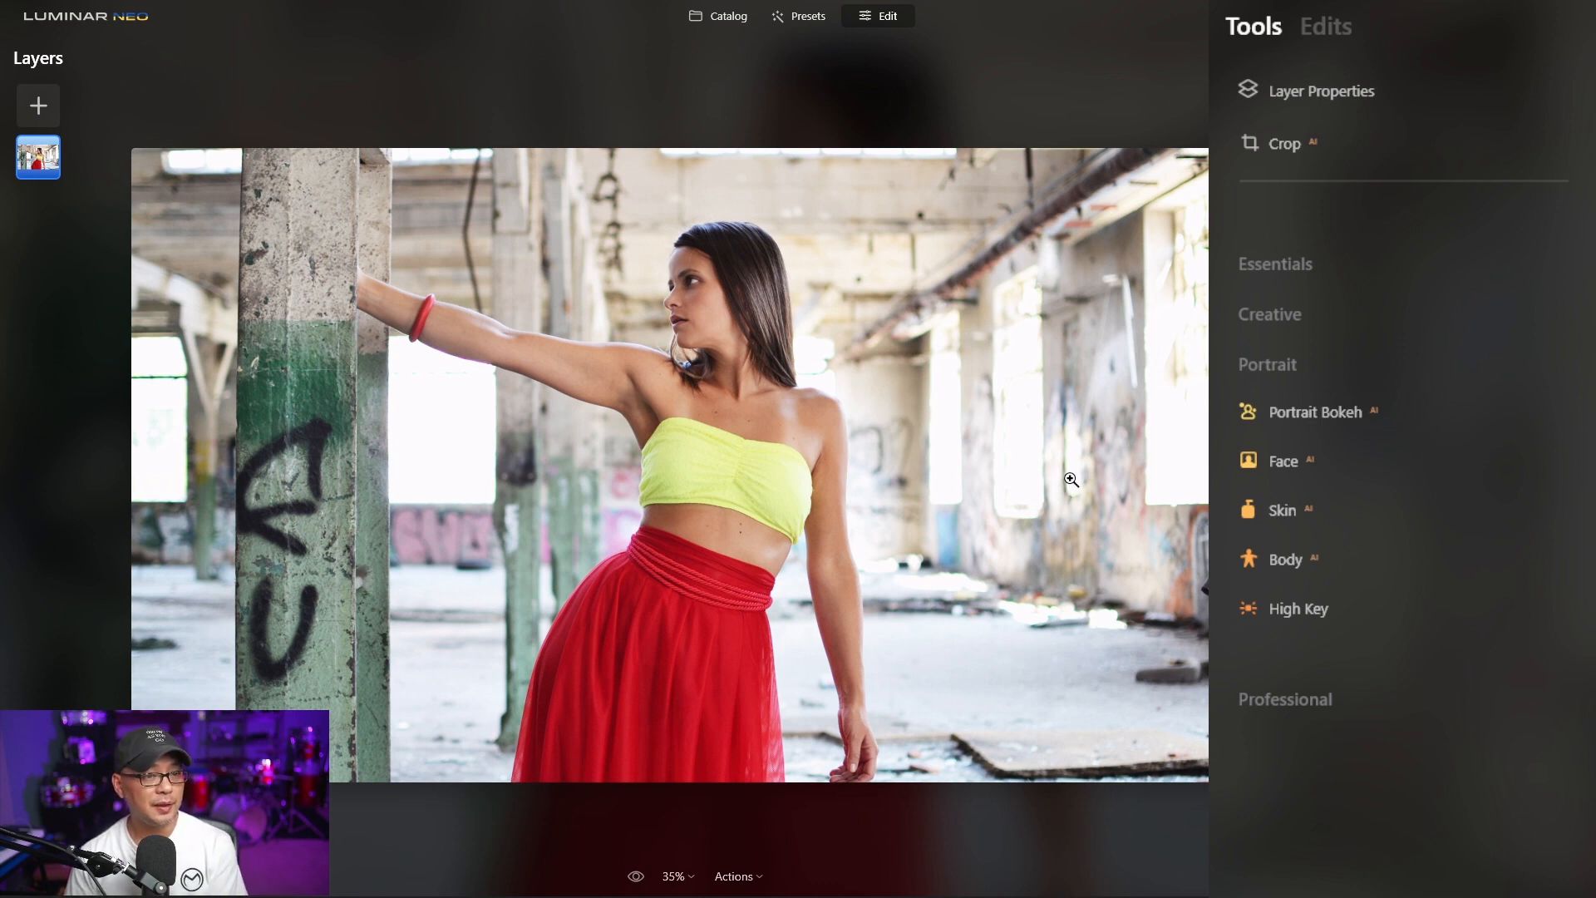
Step: Apply Portrait Bokeh AI at Amount 38 to the photo of the woman in the red skirt and compare before and after
left_click(1358, 414)
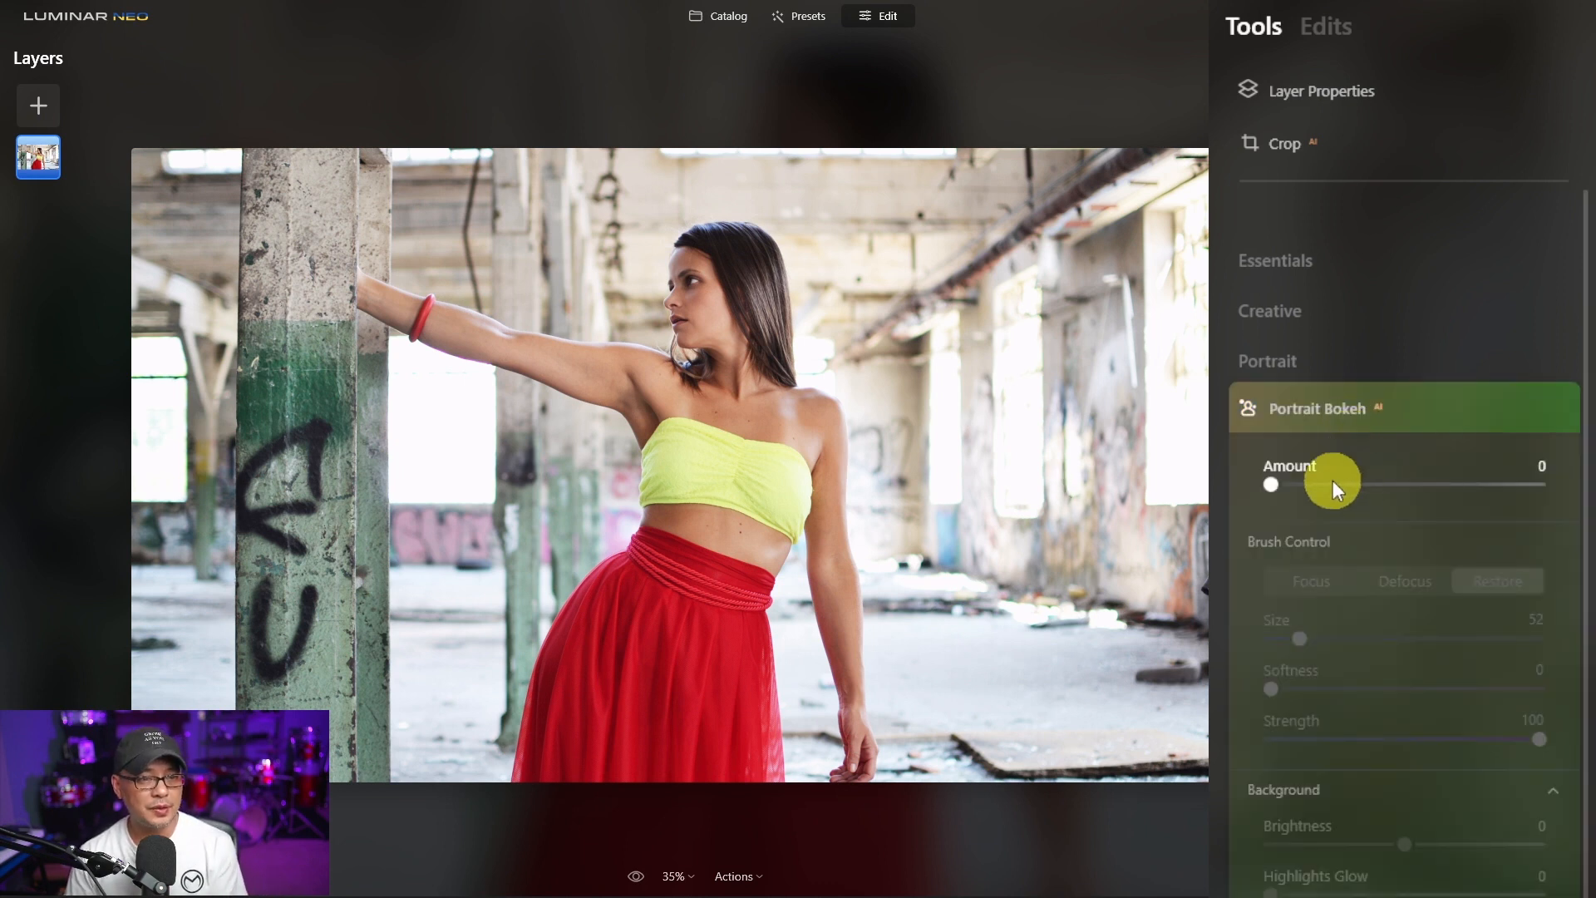
left_click_drag(1336, 482, 1373, 484)
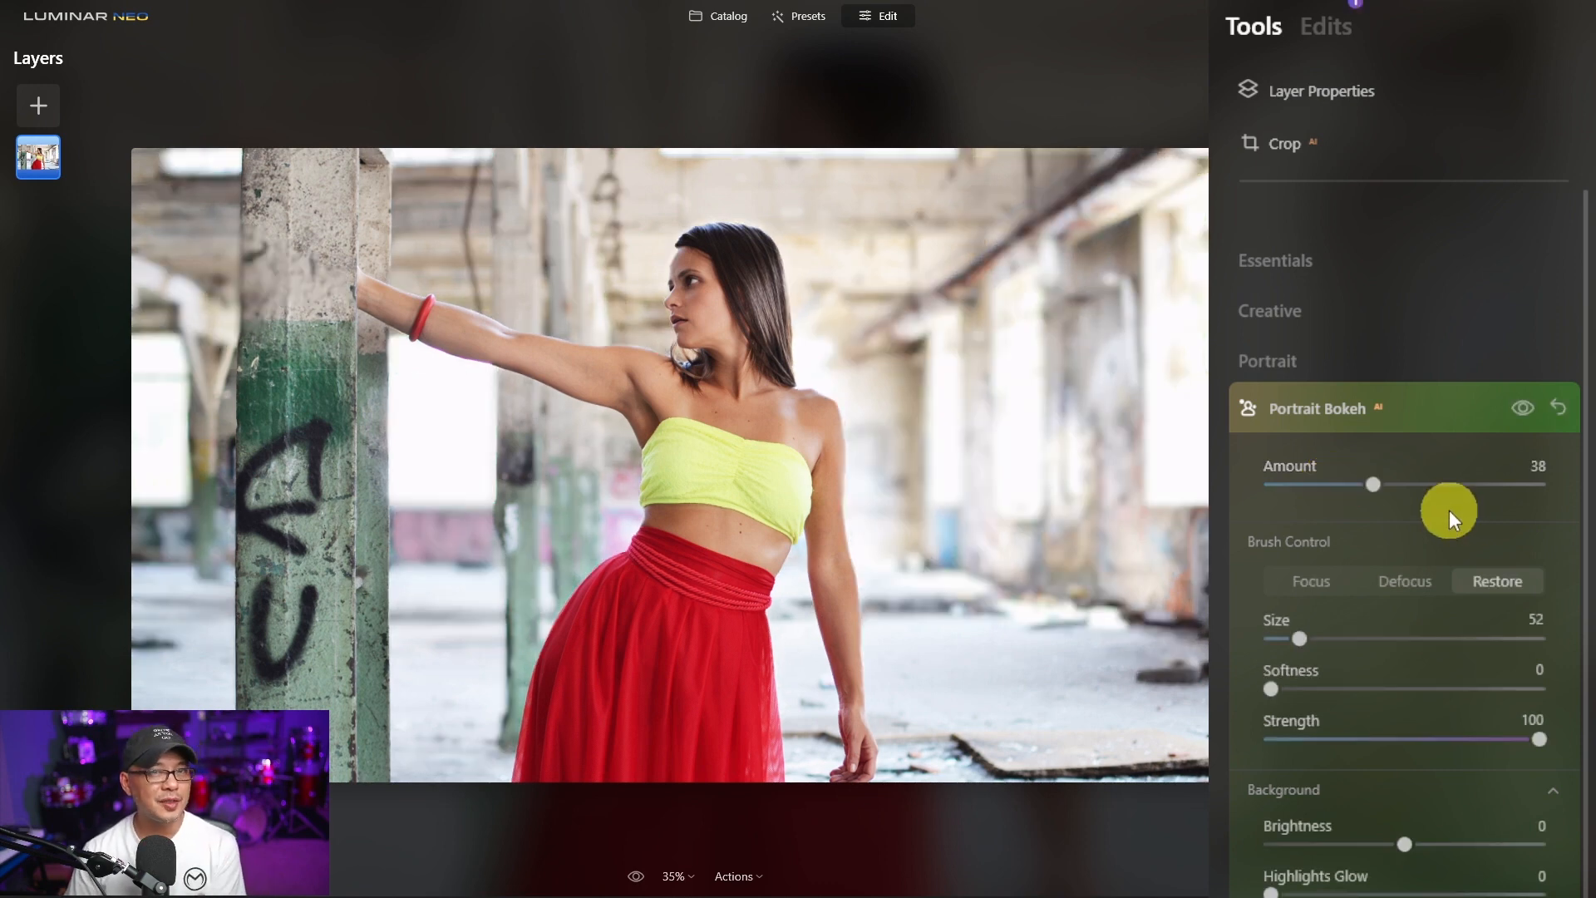
left_click(1523, 407)
left_click(1522, 408)
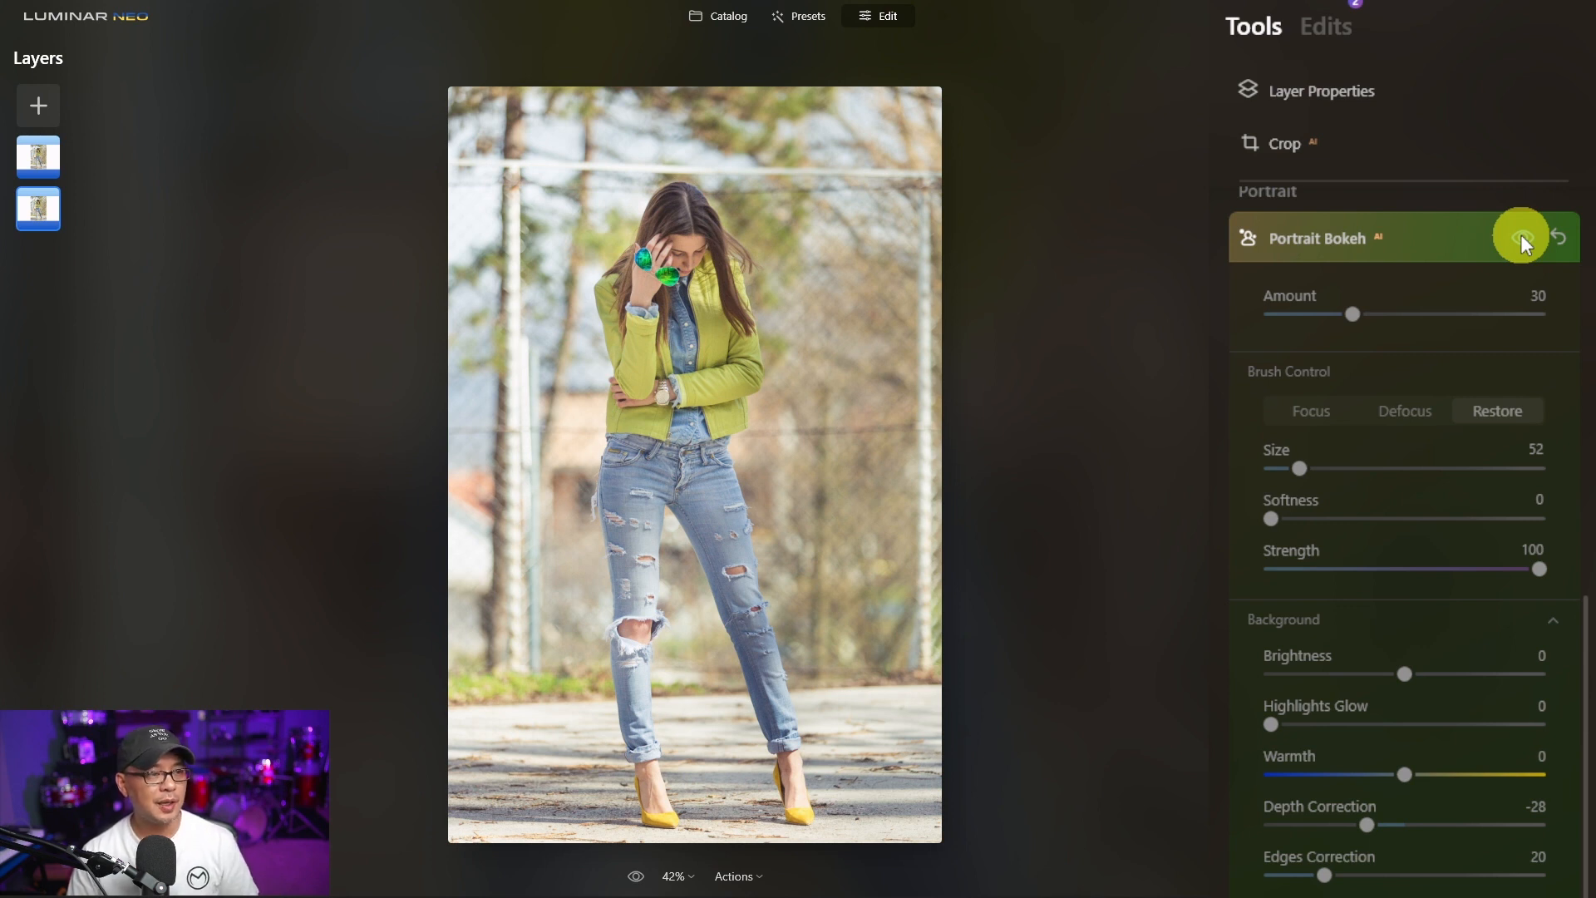
Step: Toggle the Portrait Bokeh effect on the full-length photo of the woman in ripped jeans to compare before and after
left_click(1521, 237)
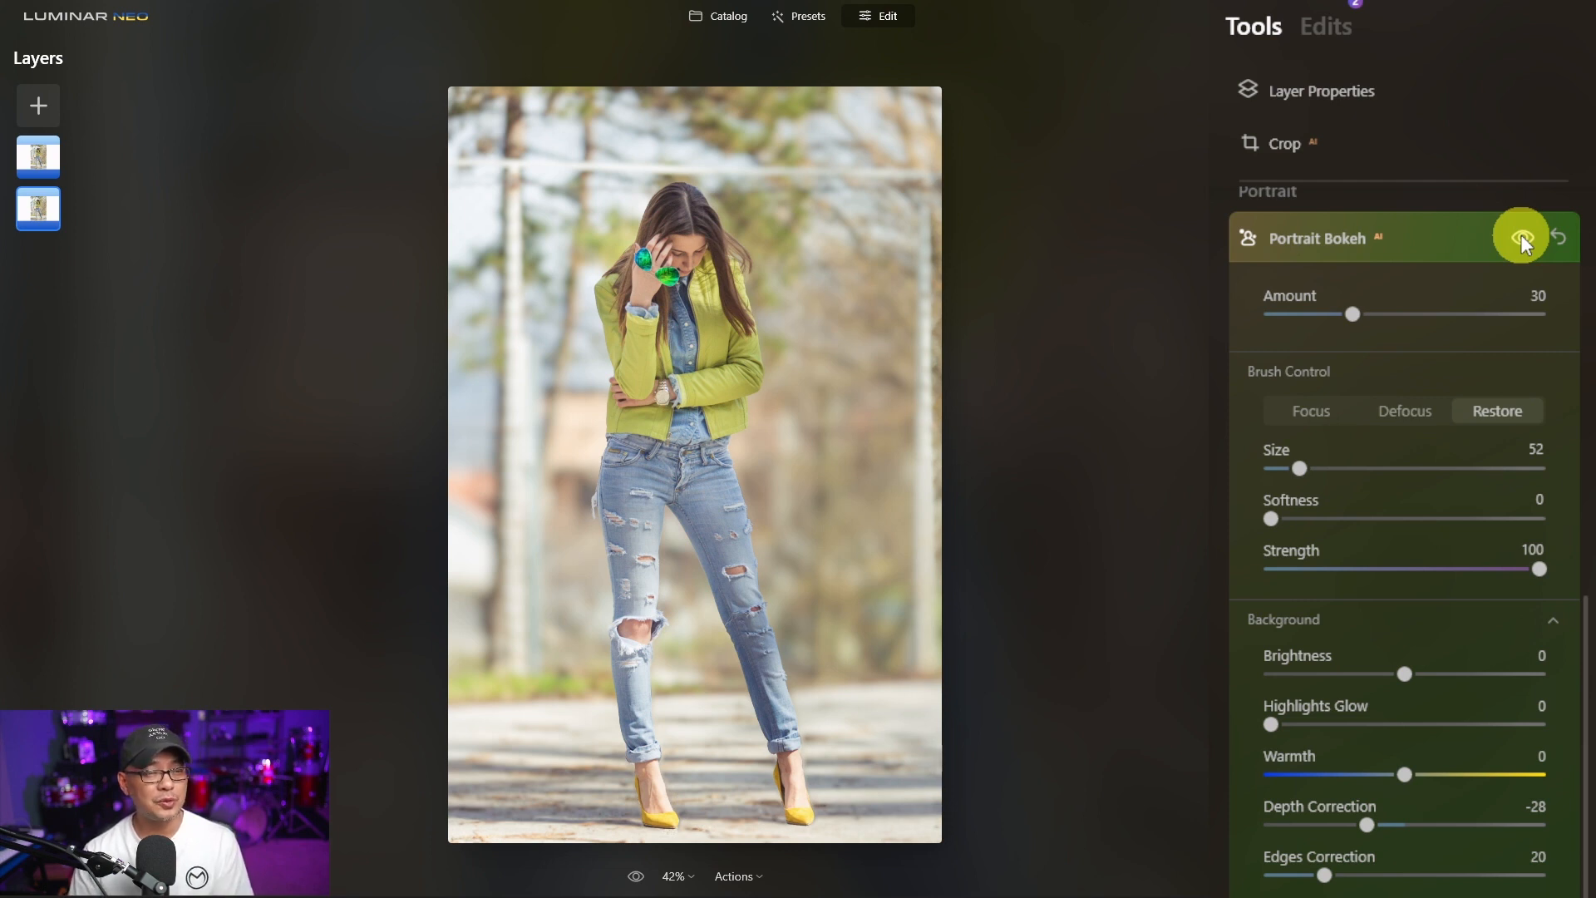
left_click(1523, 238)
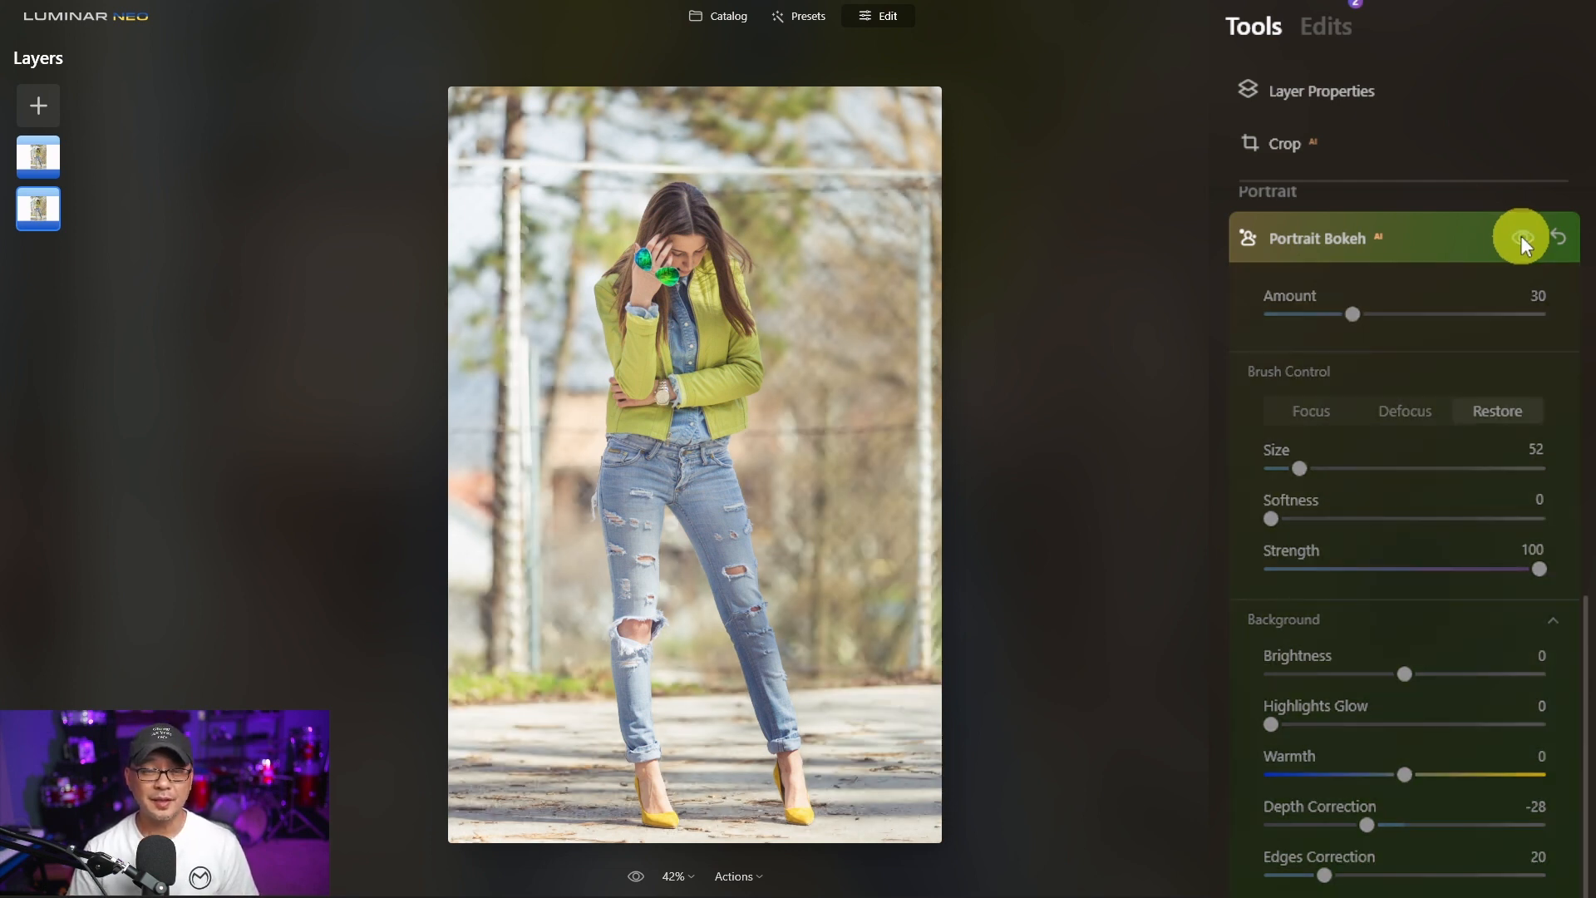
left_click(1523, 239)
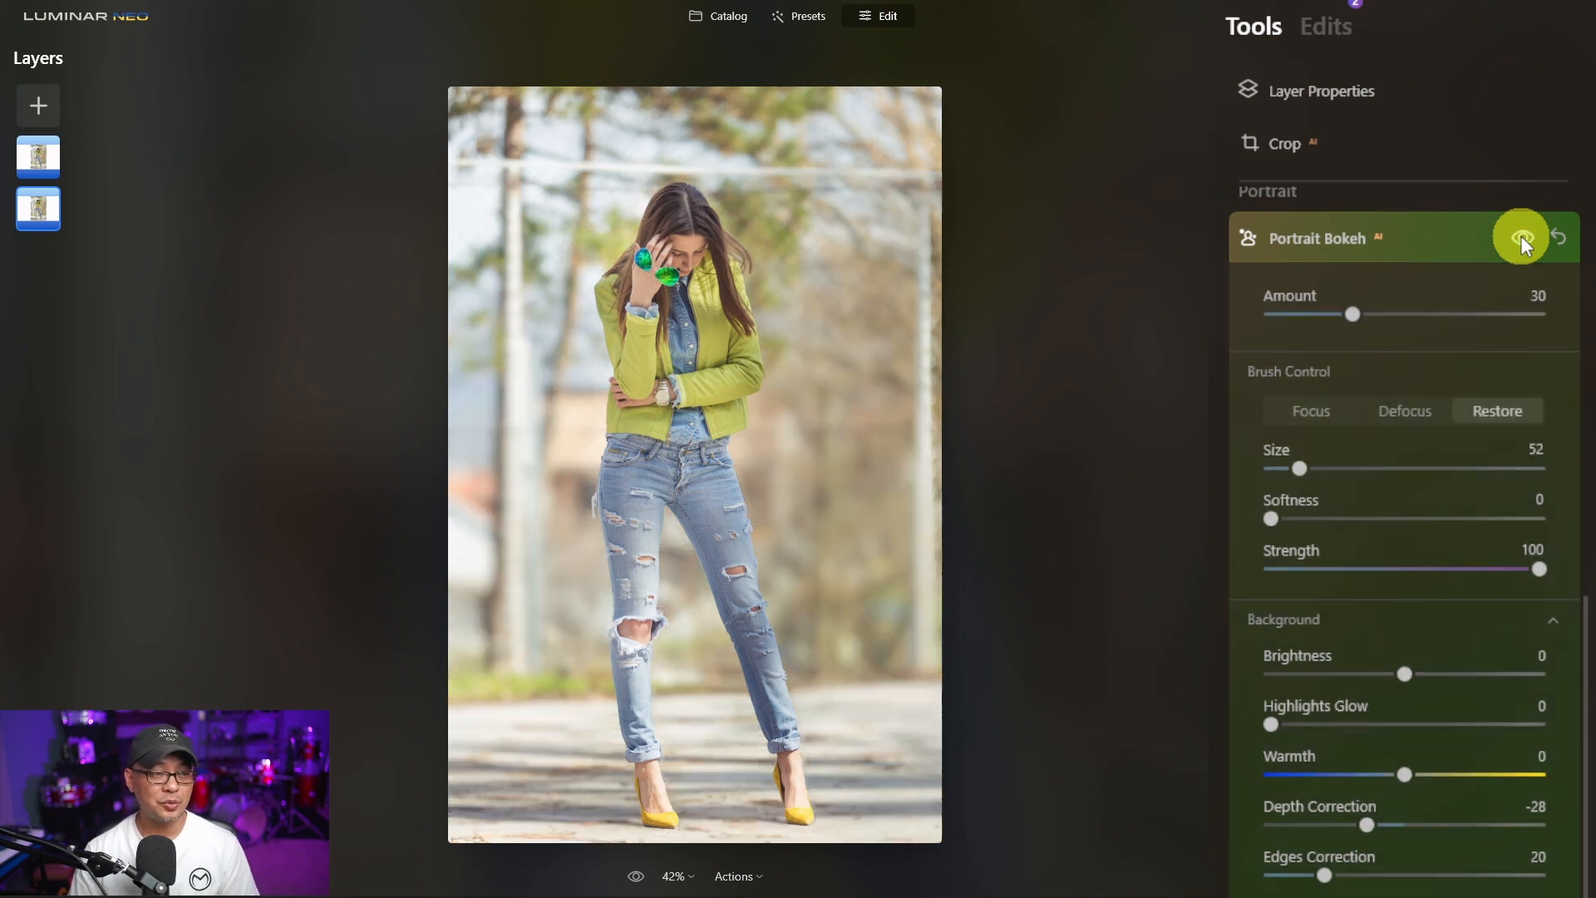
left_click(1522, 239)
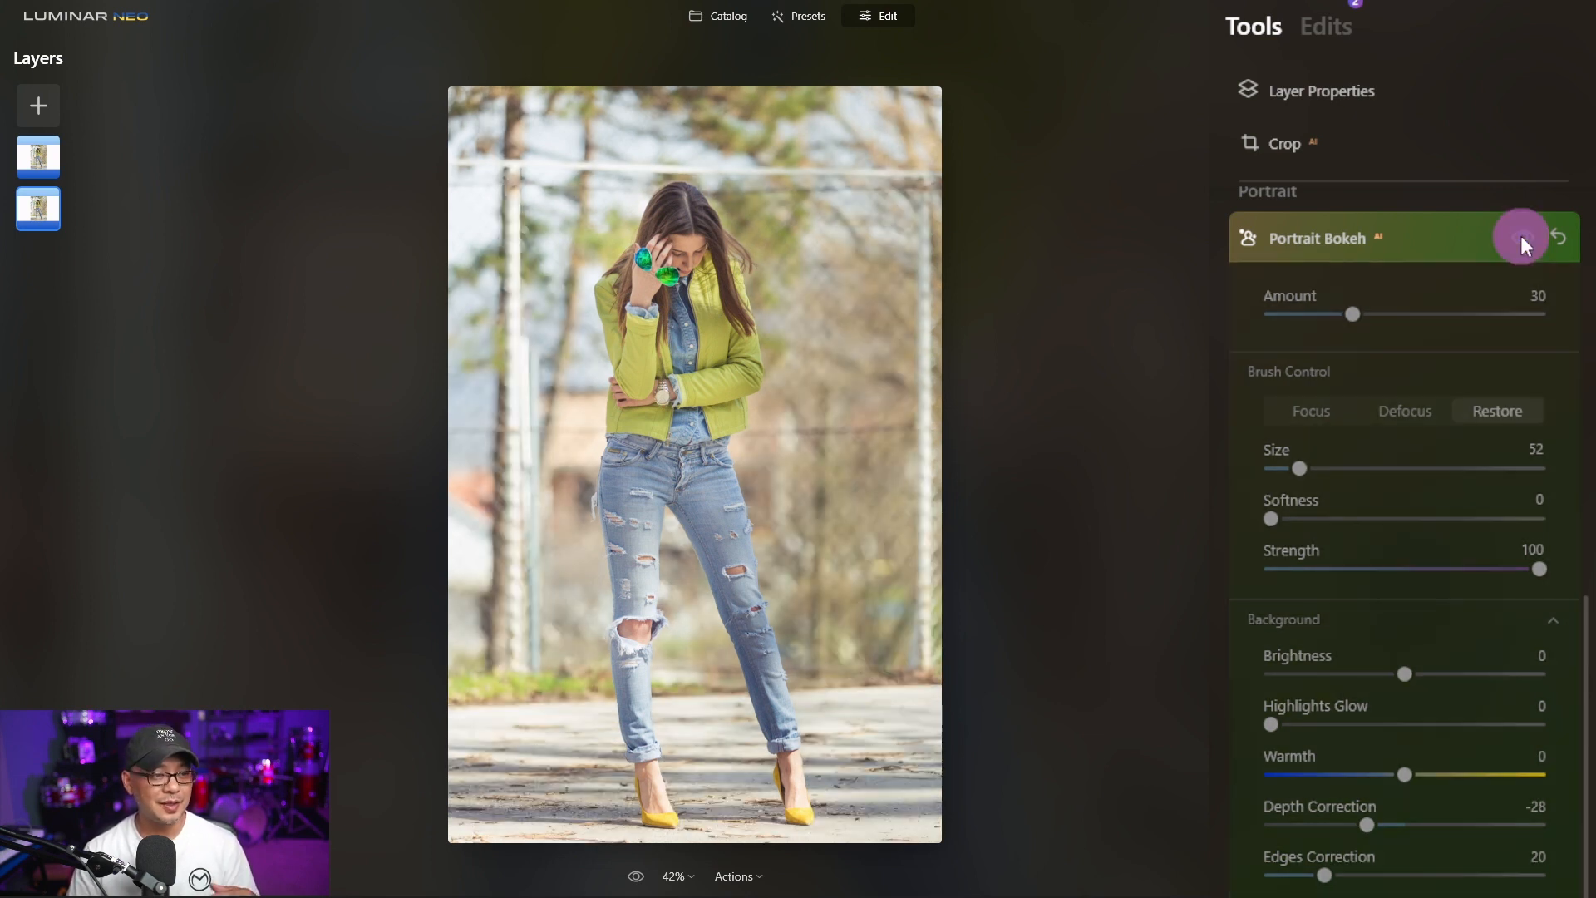